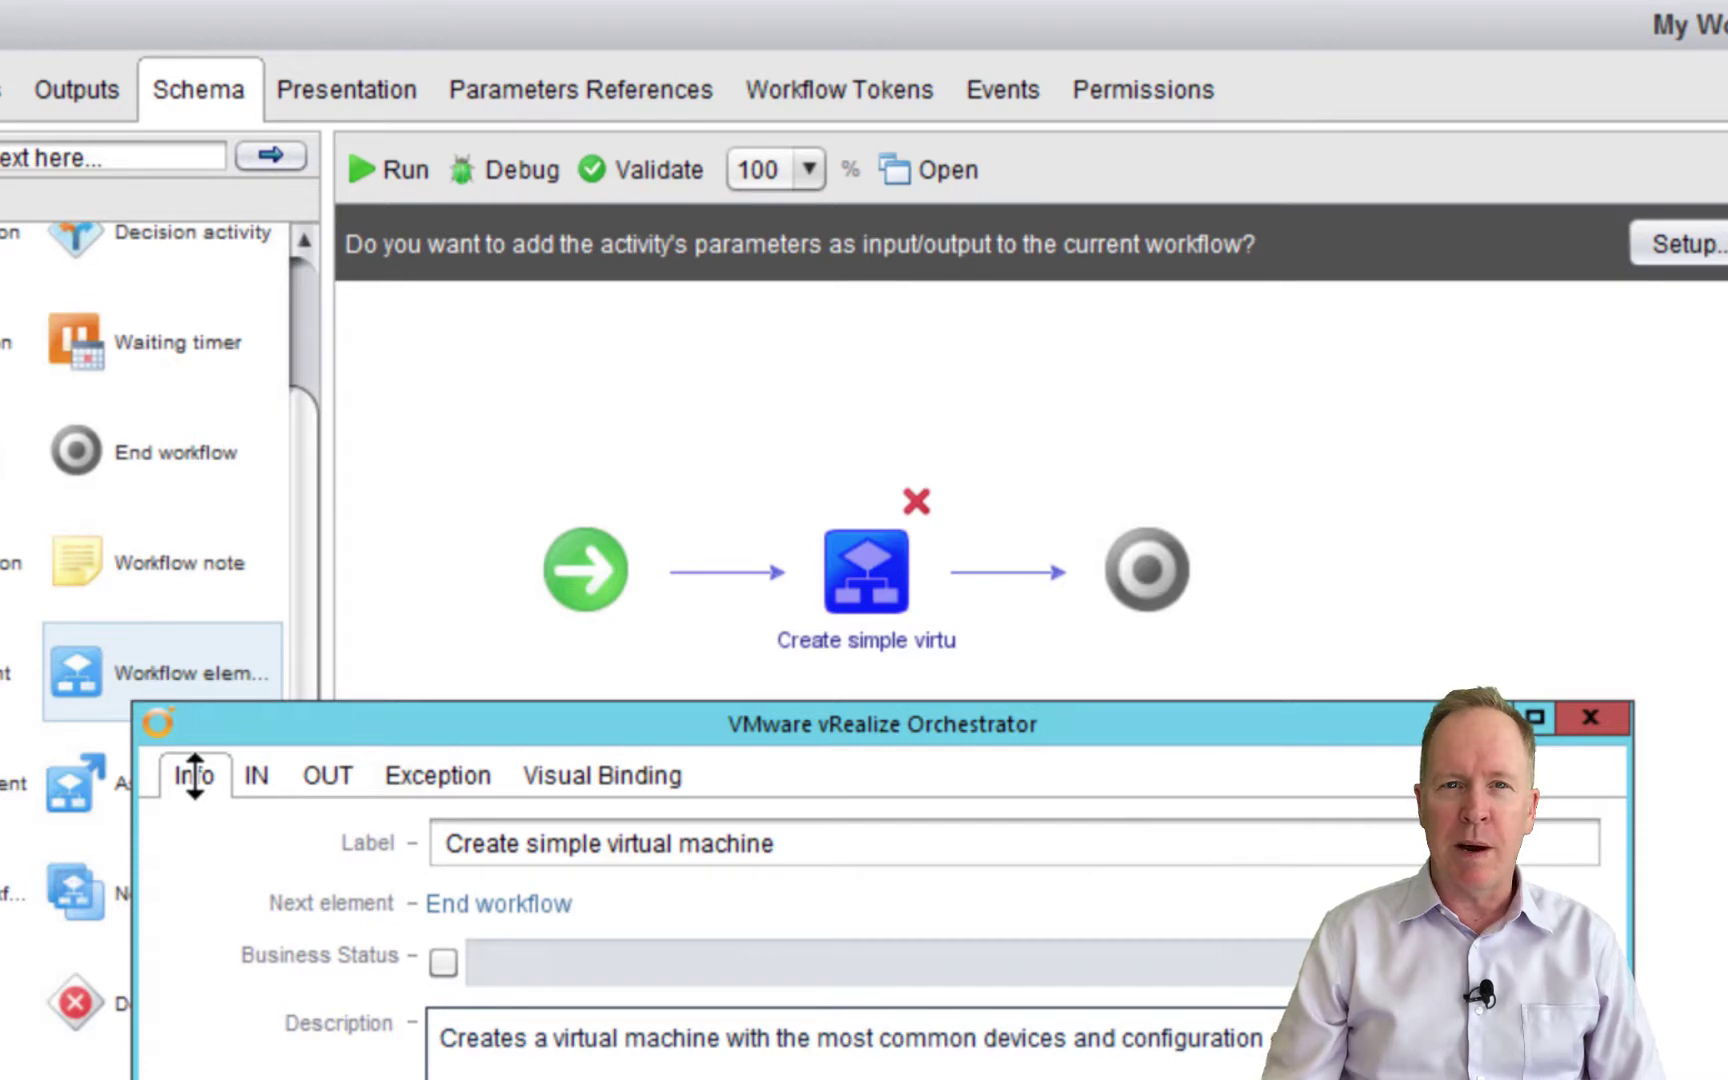
Examine the Create simple virtual machine element's input and output bindings, including how vmName is bound in the visual binding view
click(258, 777)
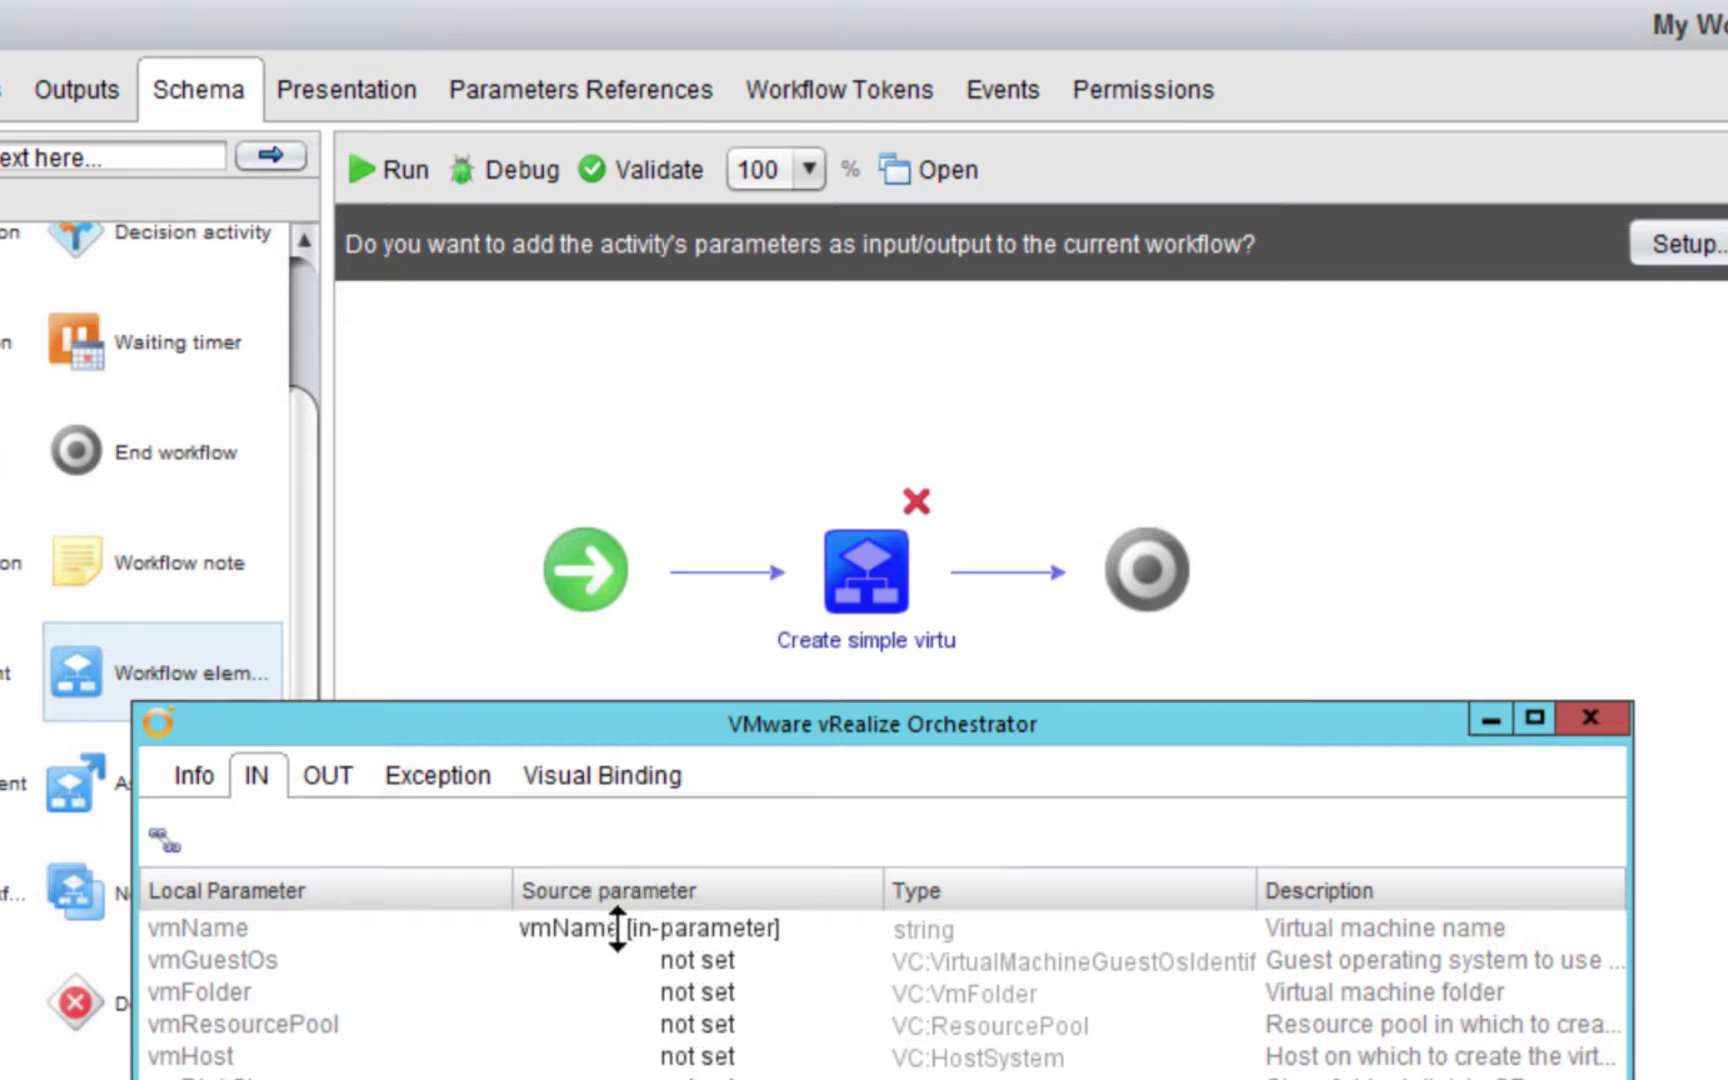
click(316, 777)
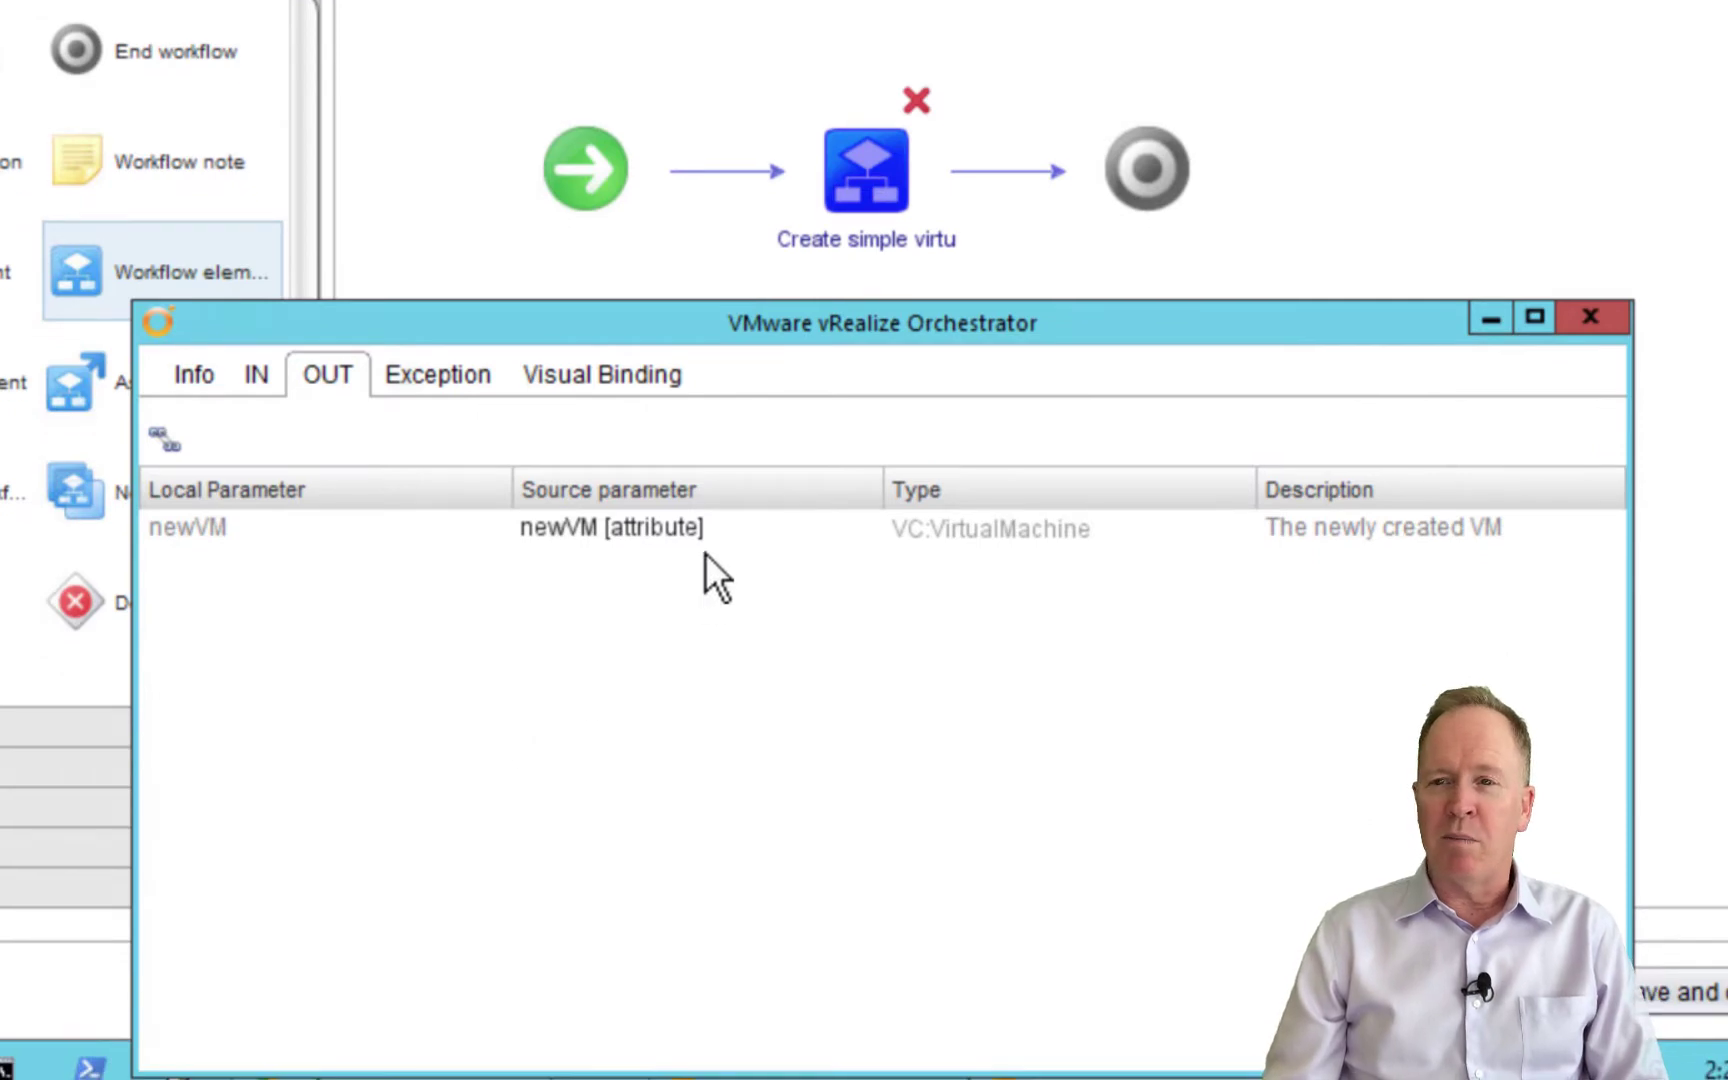
click(650, 390)
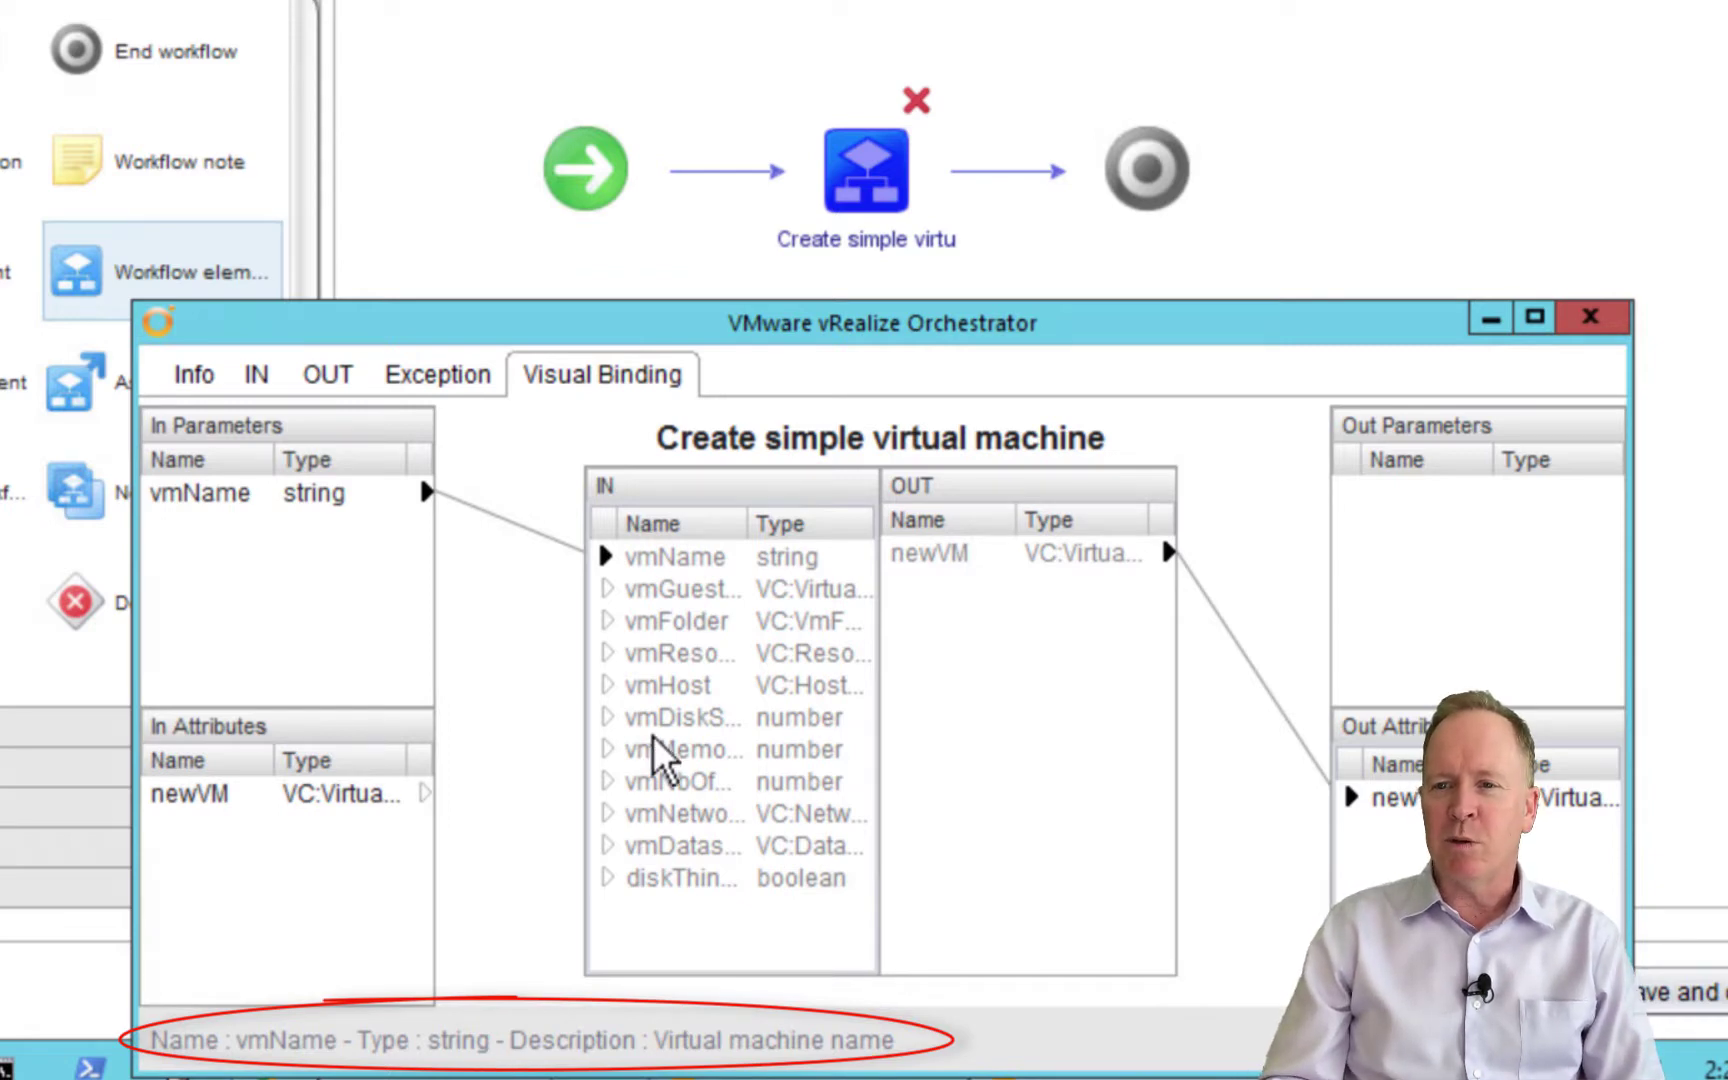
click(700, 562)
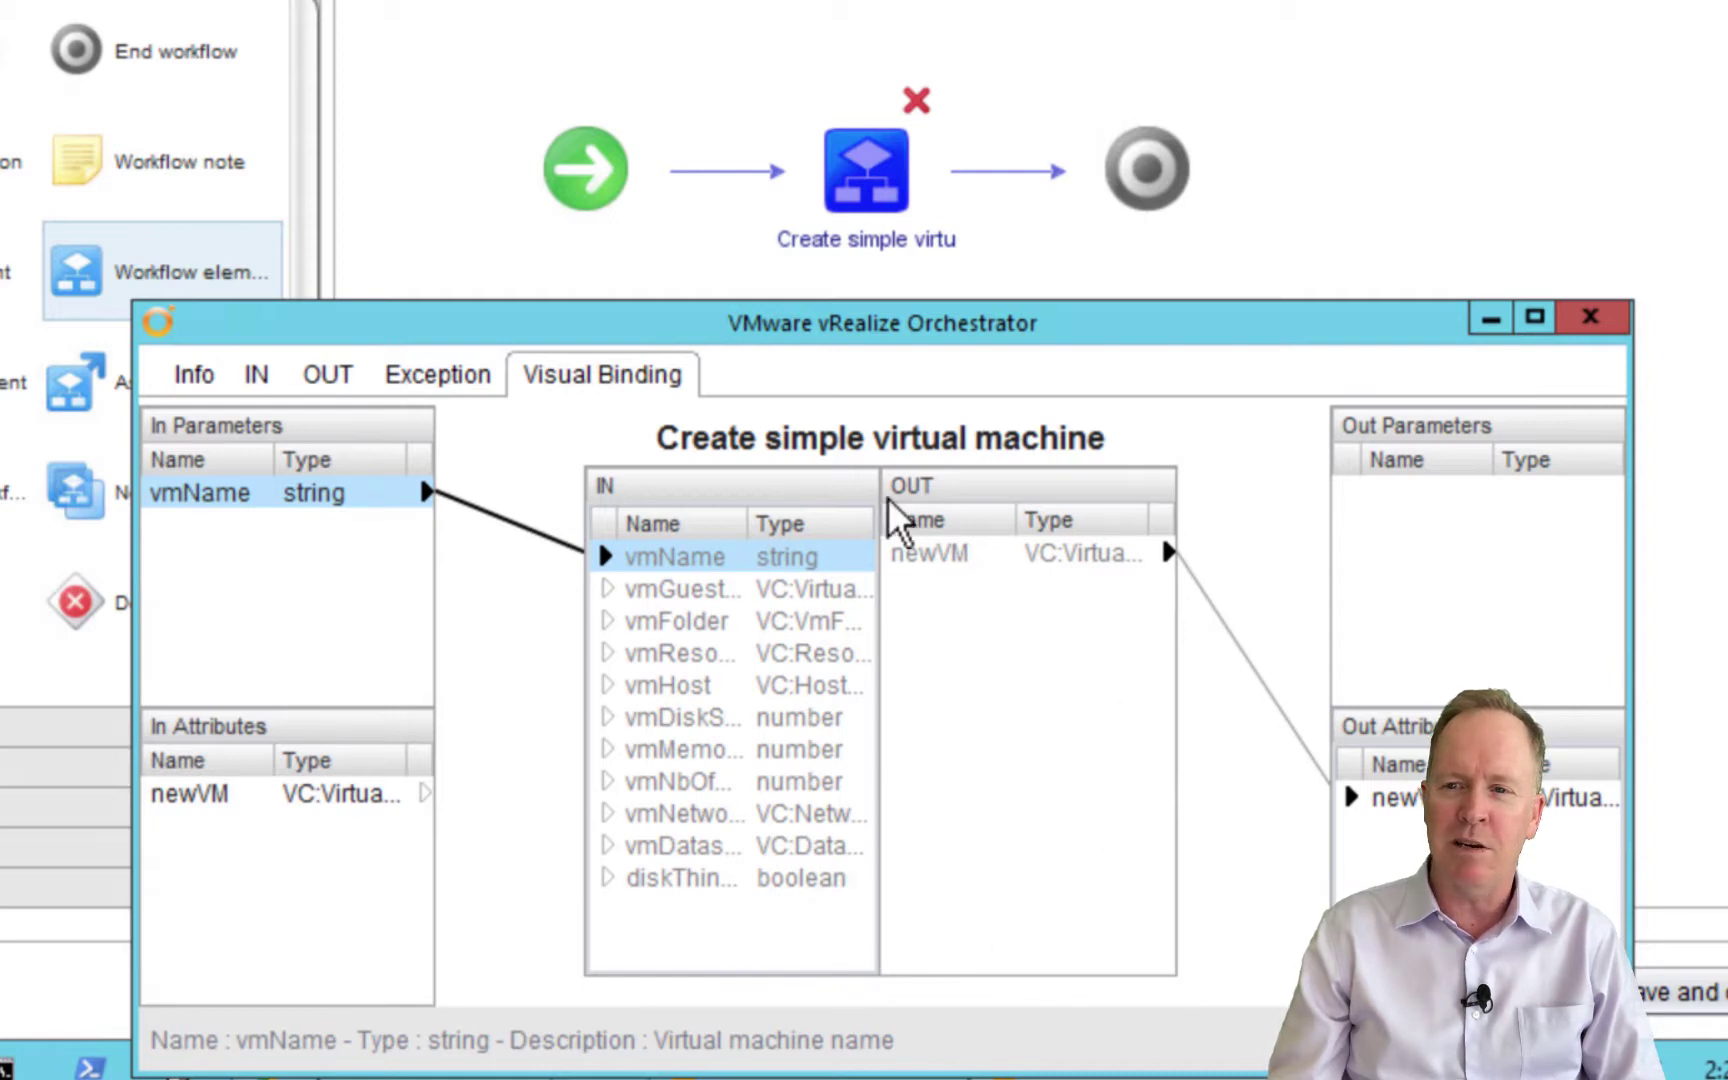
mouse_move(882, 200)
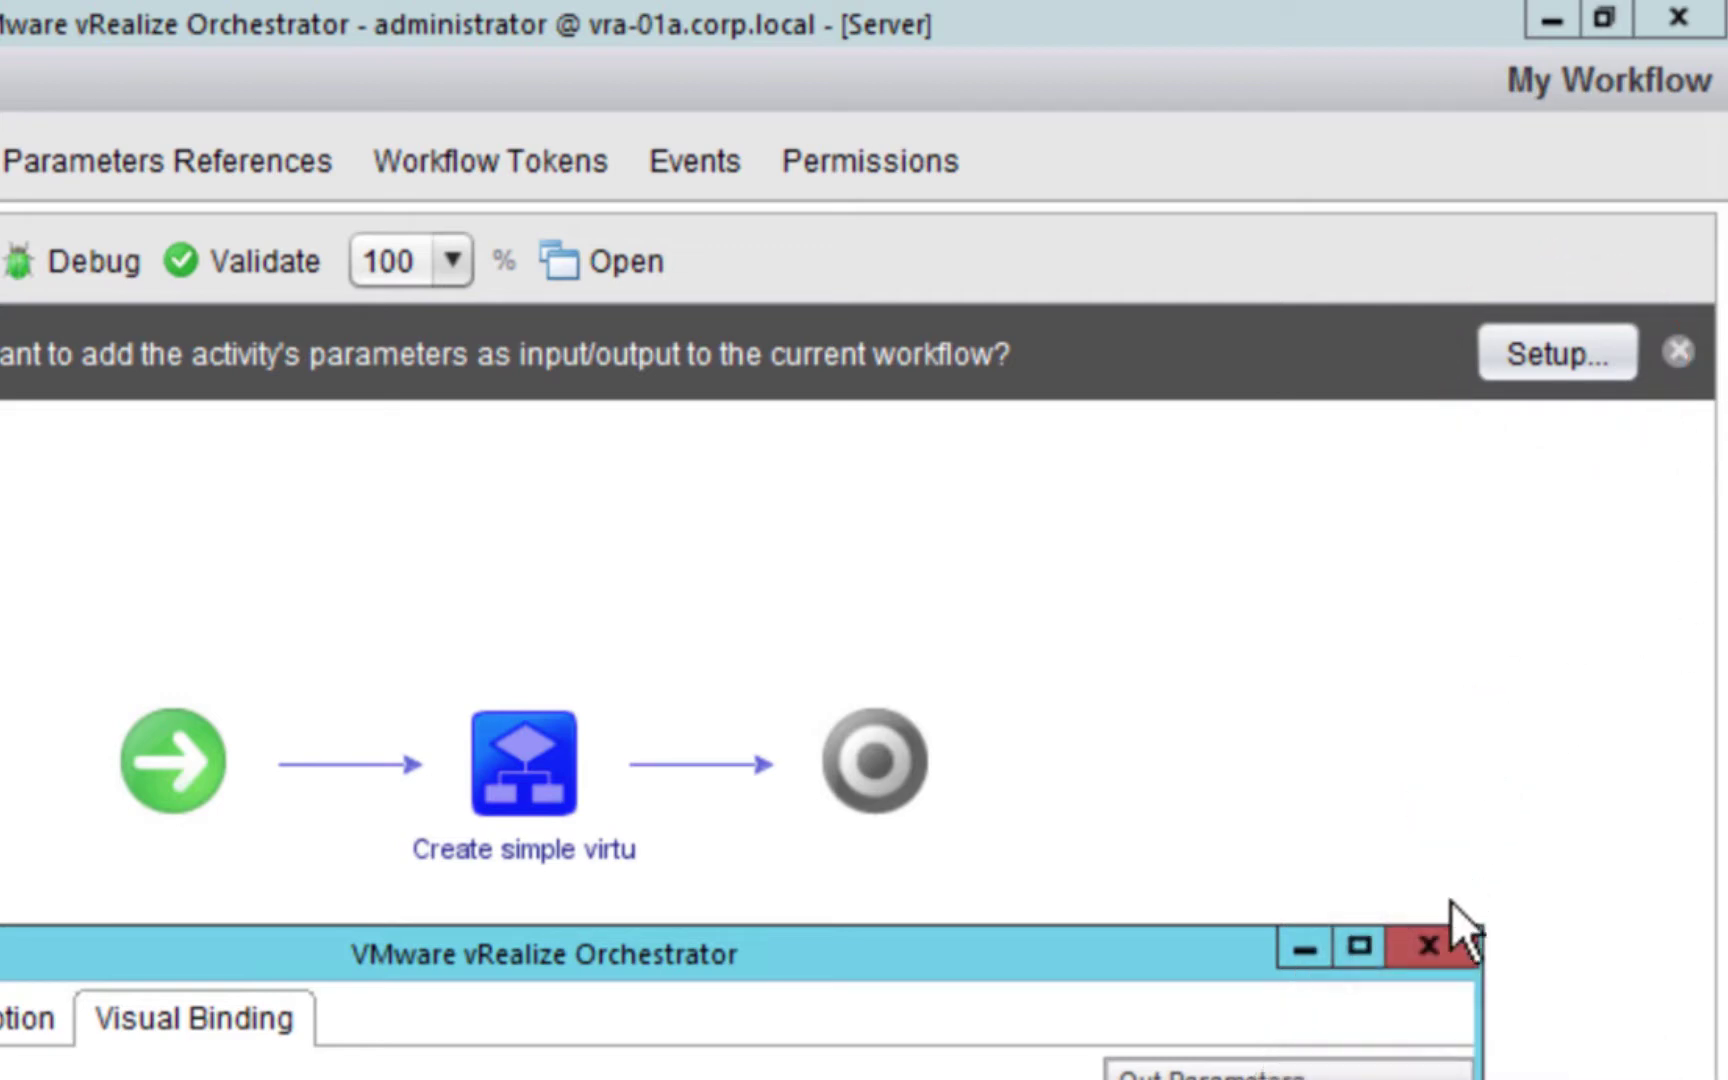
Close the detached element properties window, then save and close My Workflow, continuing despite validation errors
click(1428, 942)
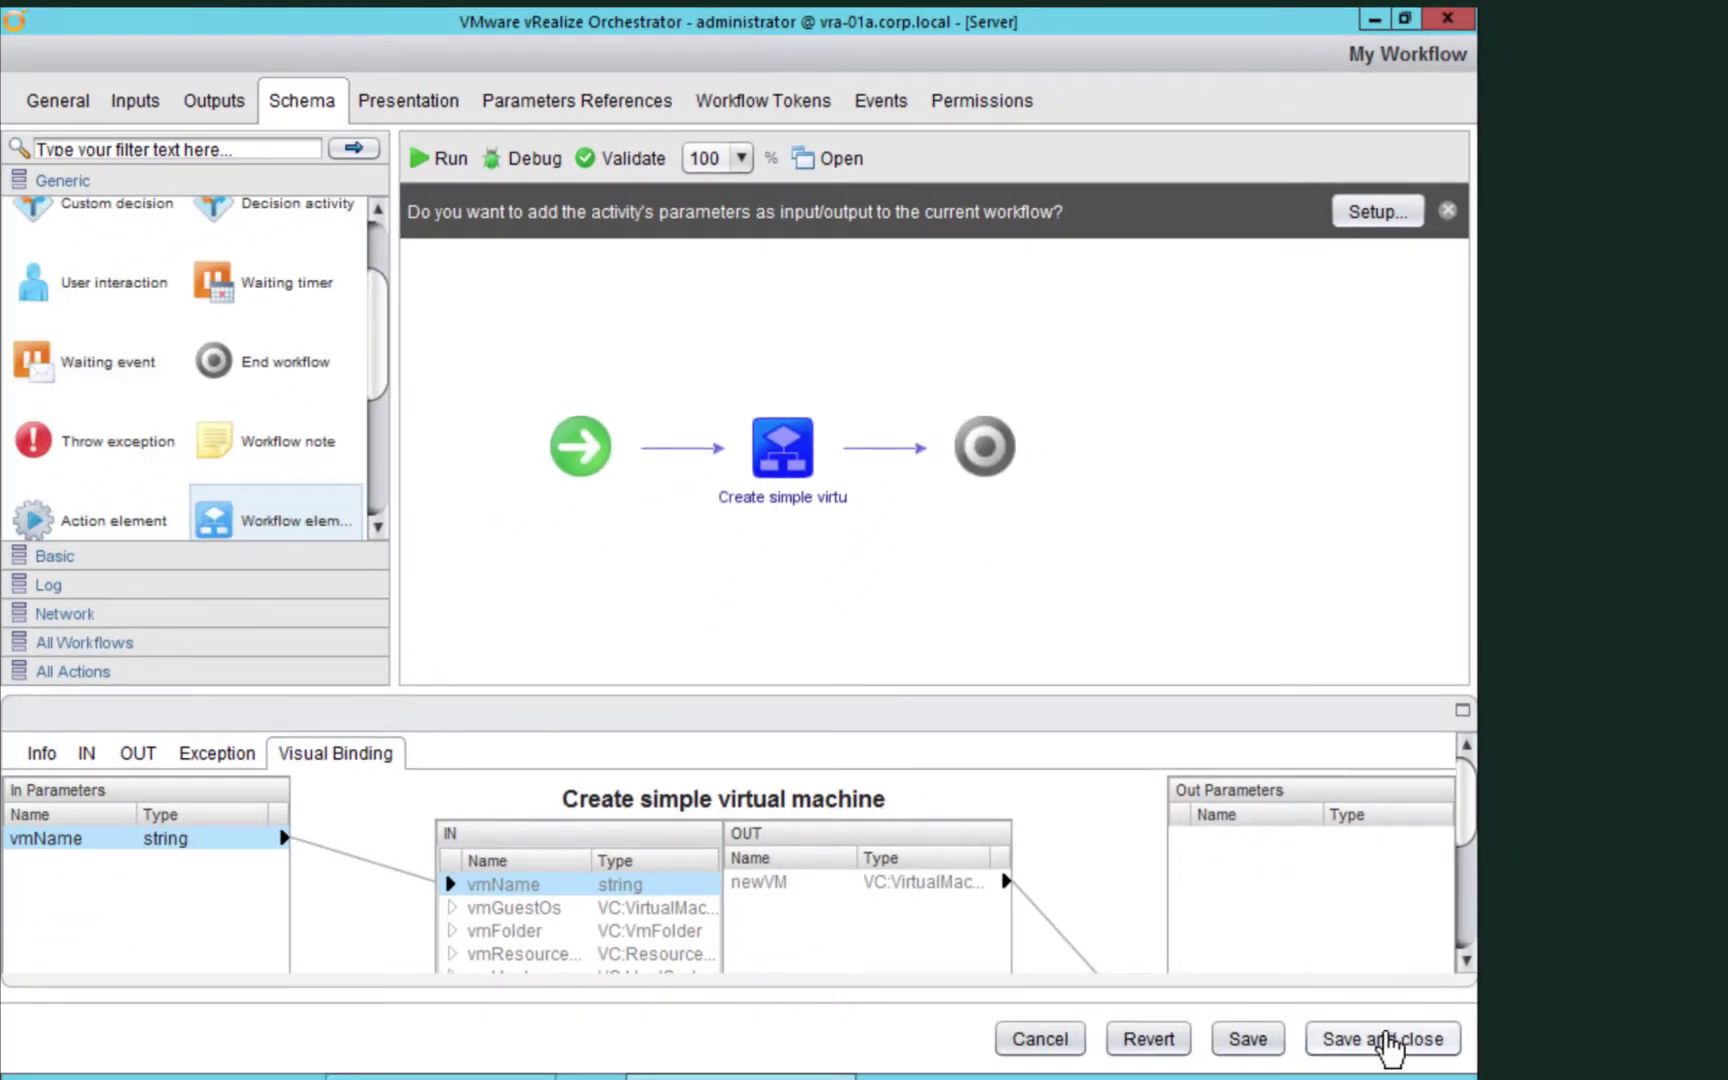
click(1388, 1046)
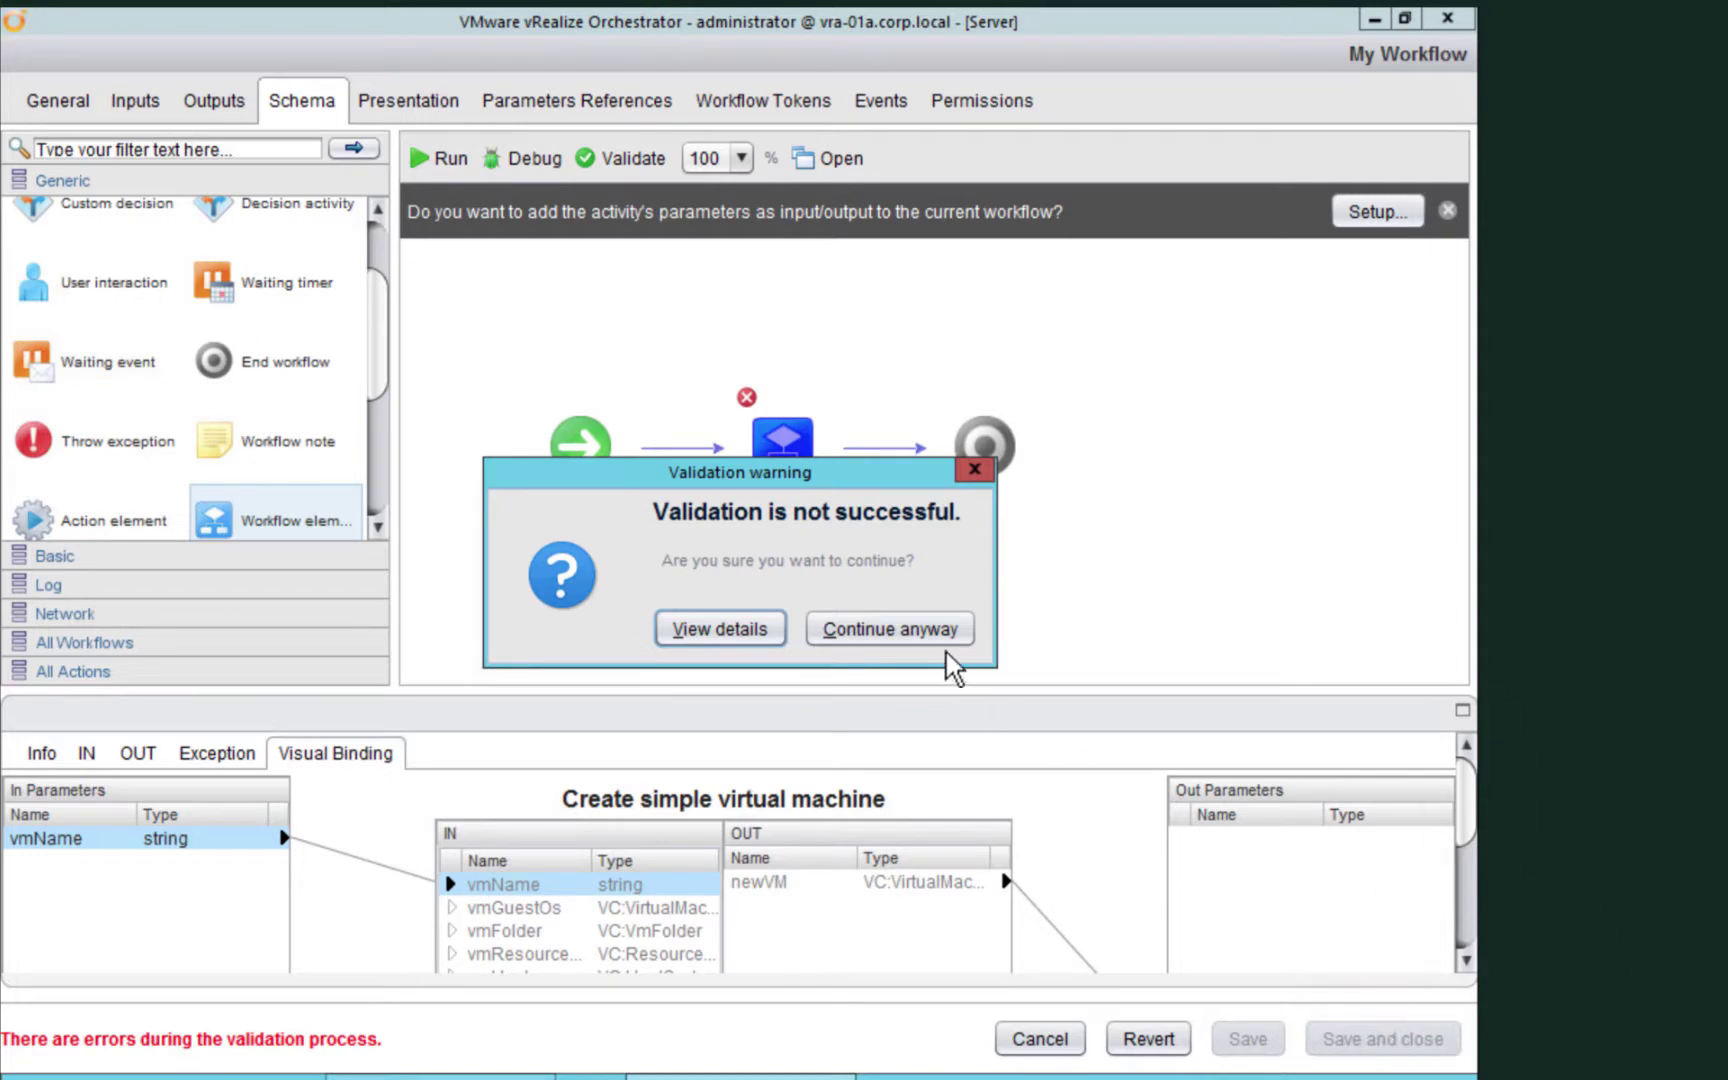
click(941, 640)
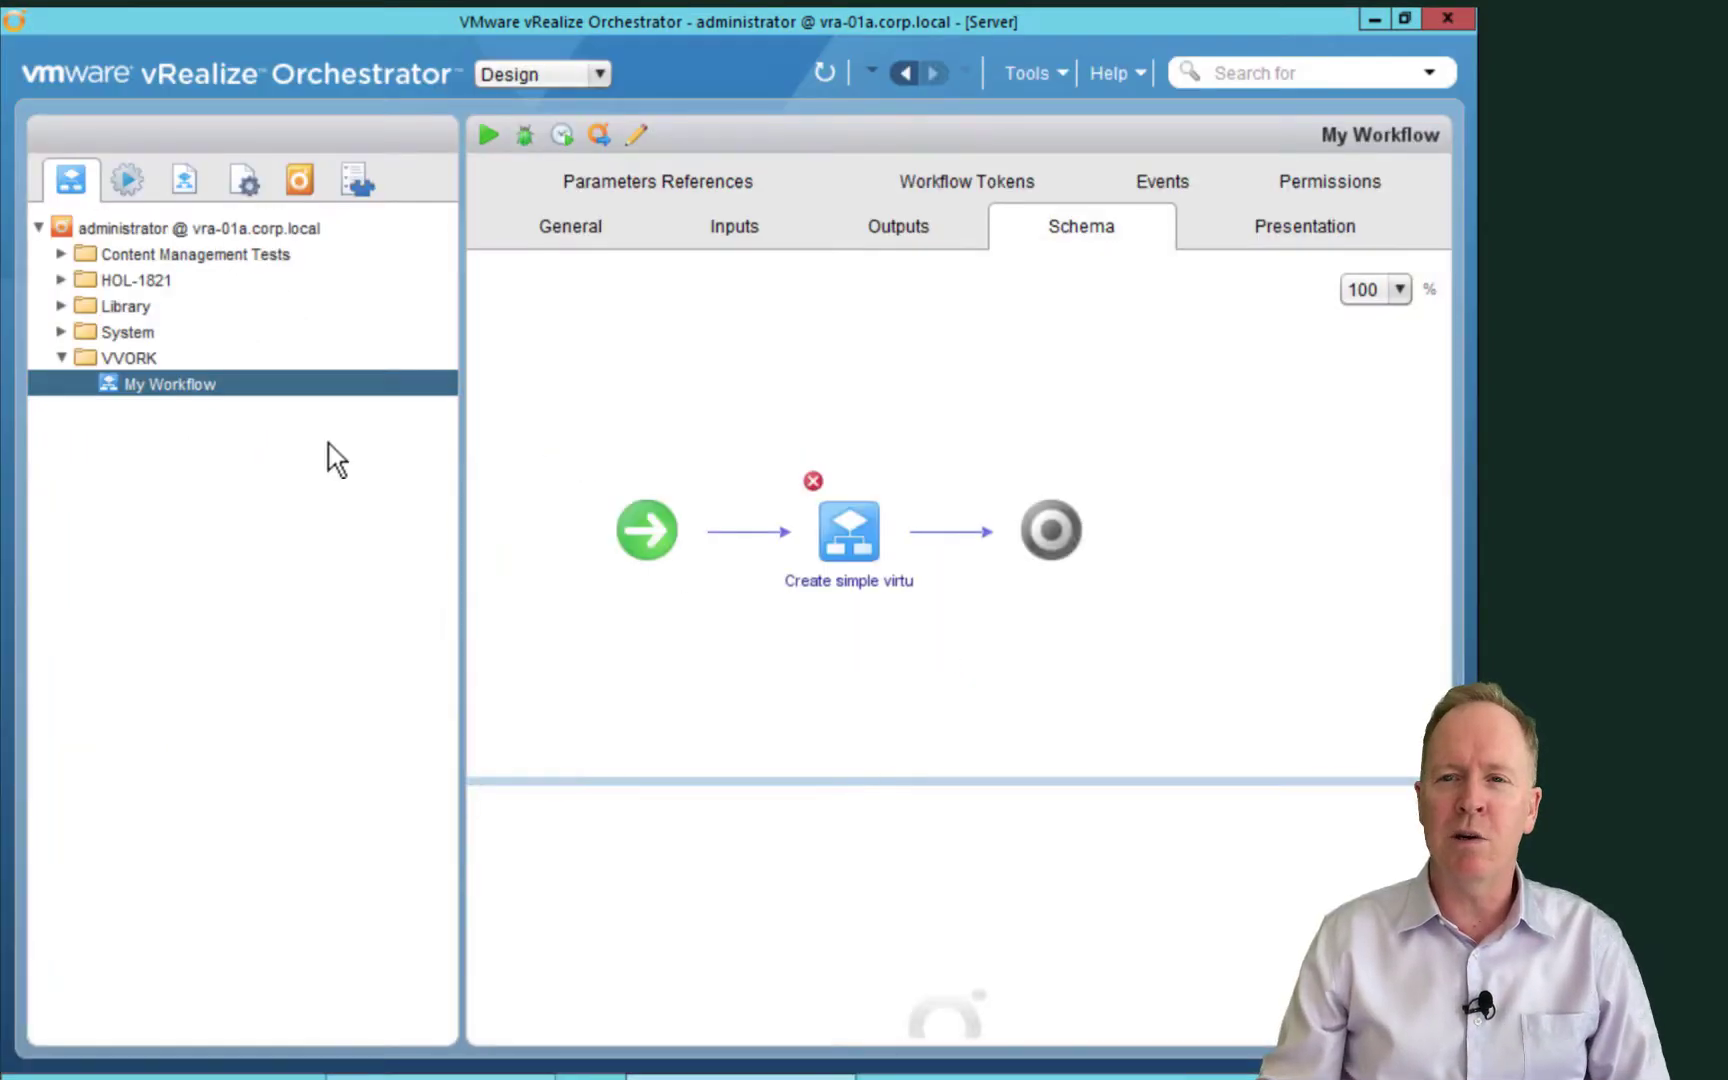
Create a new workflow named "My Brand New Workflow" in the VVORK folder
click(90, 352)
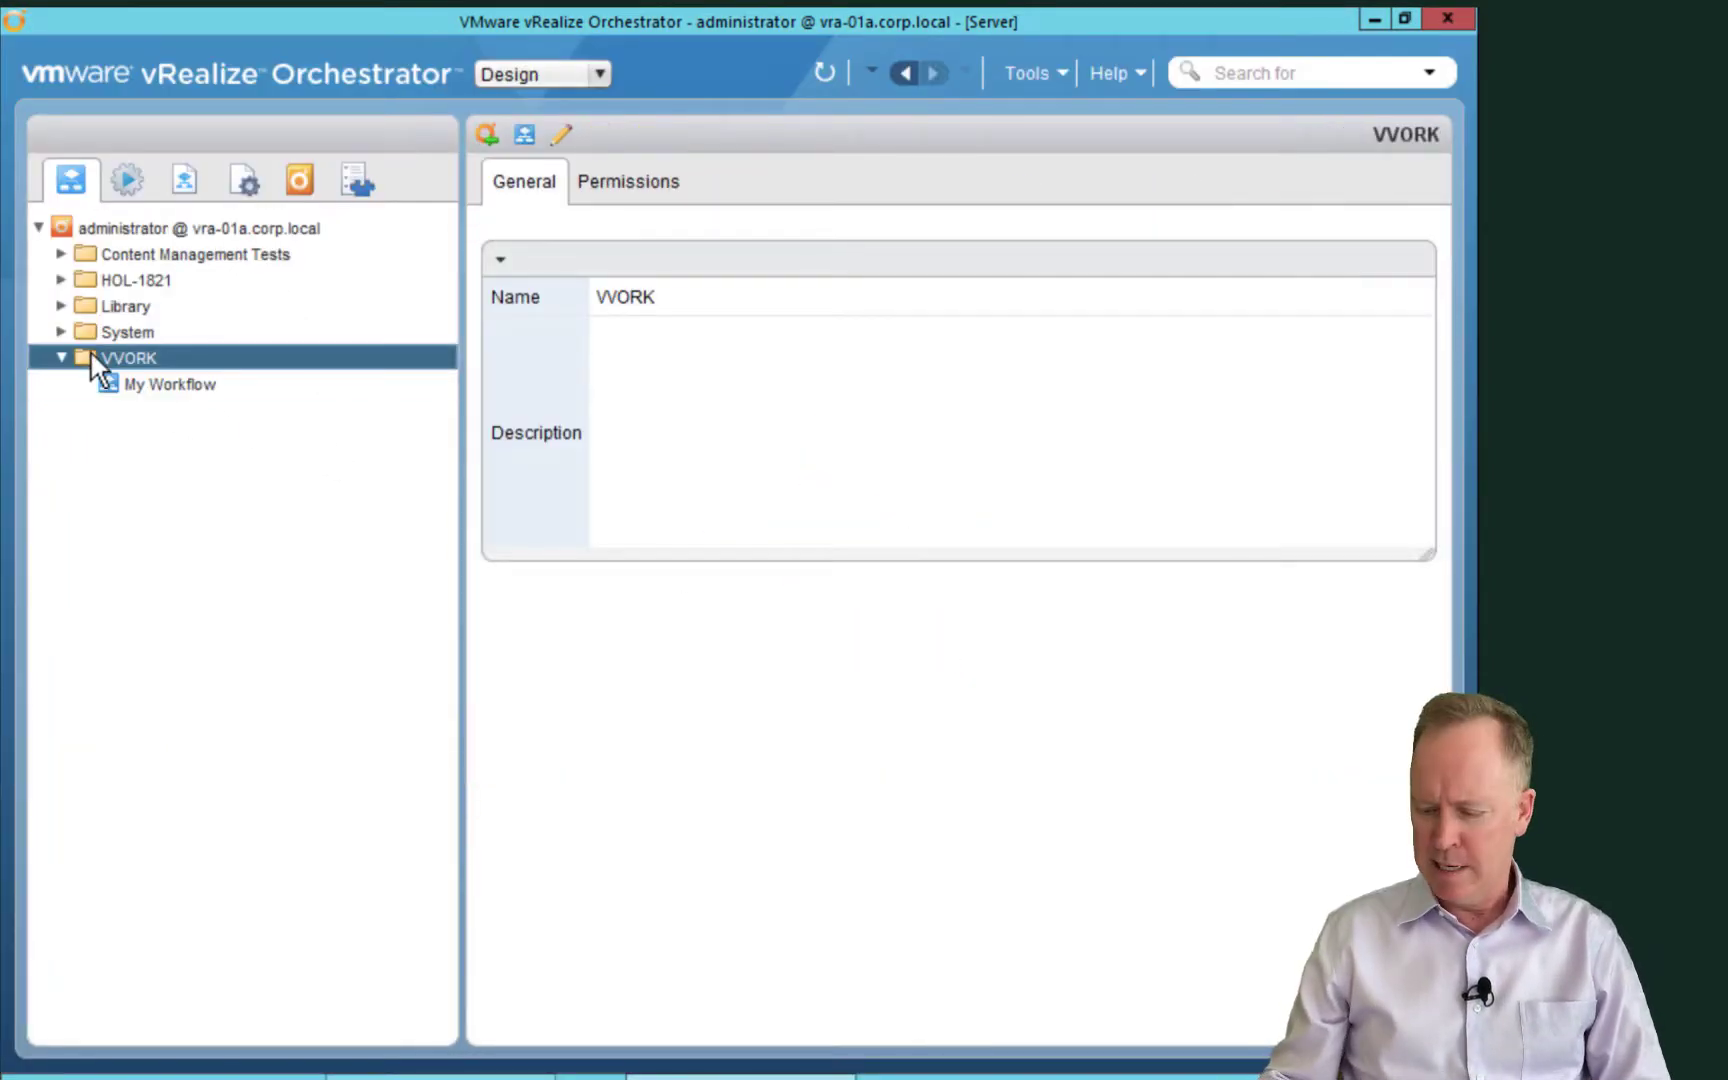
right_click(90, 352)
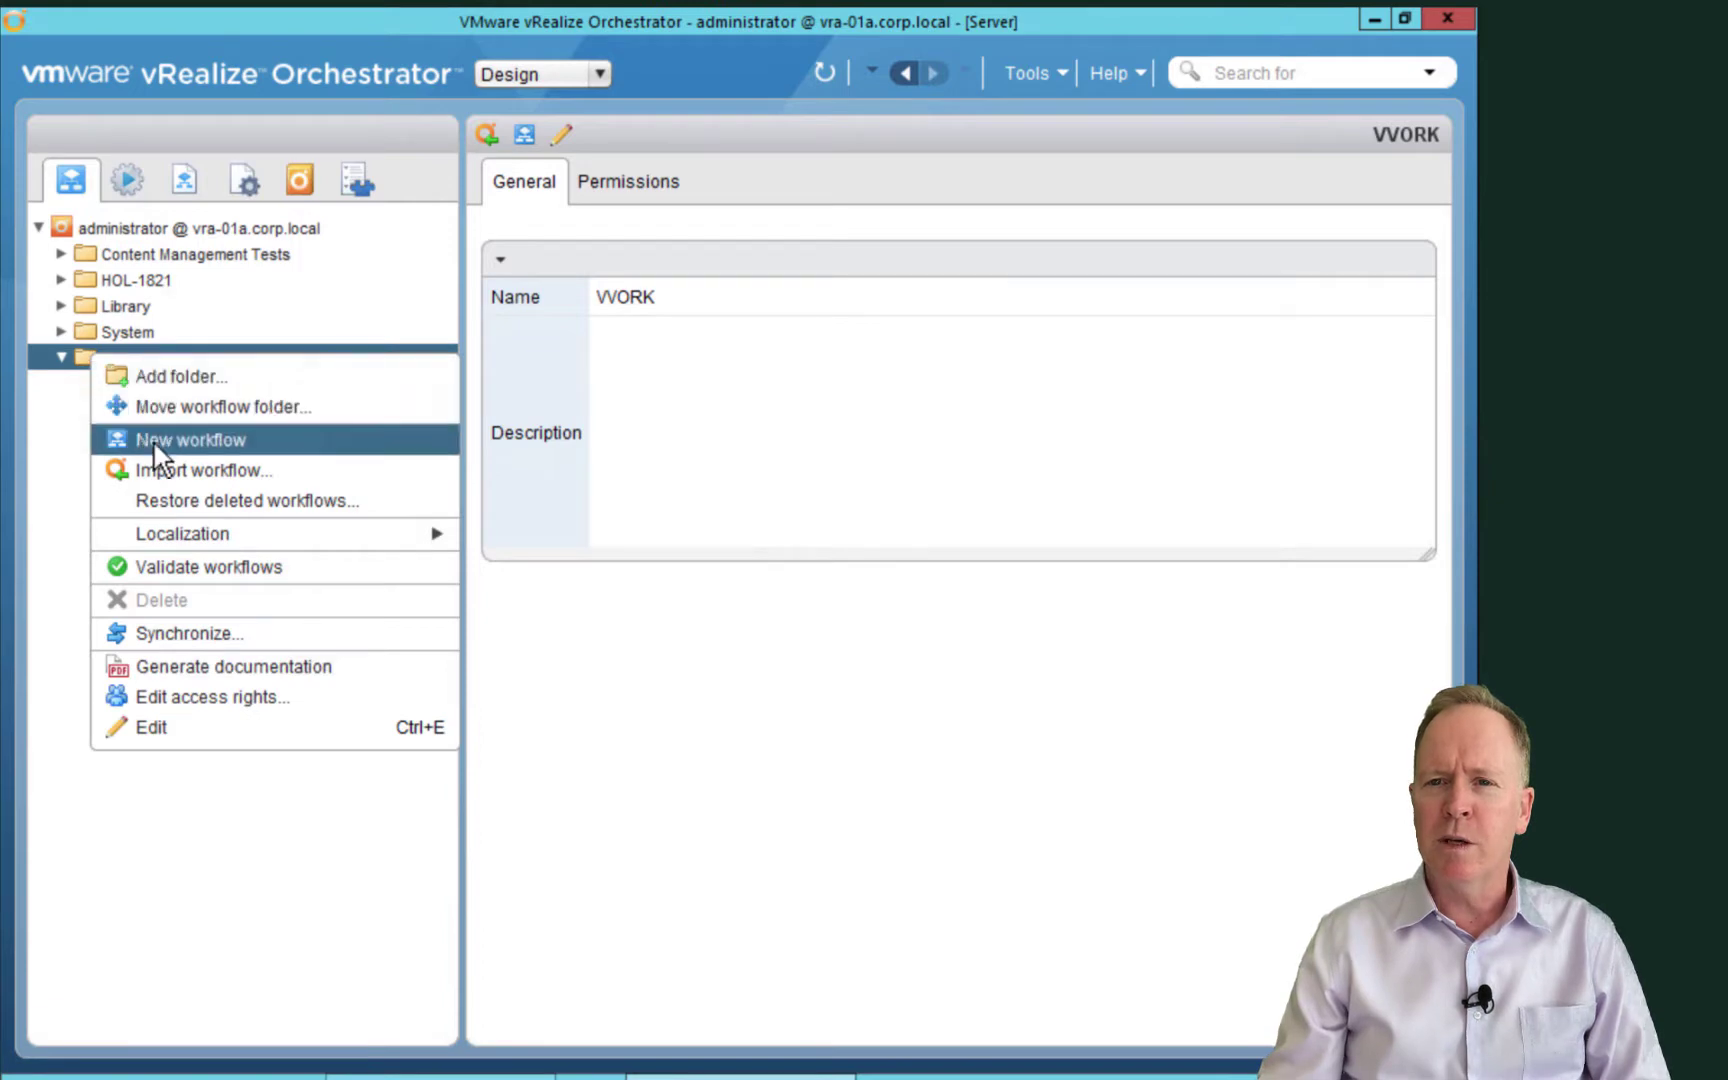
click(153, 438)
text(My )
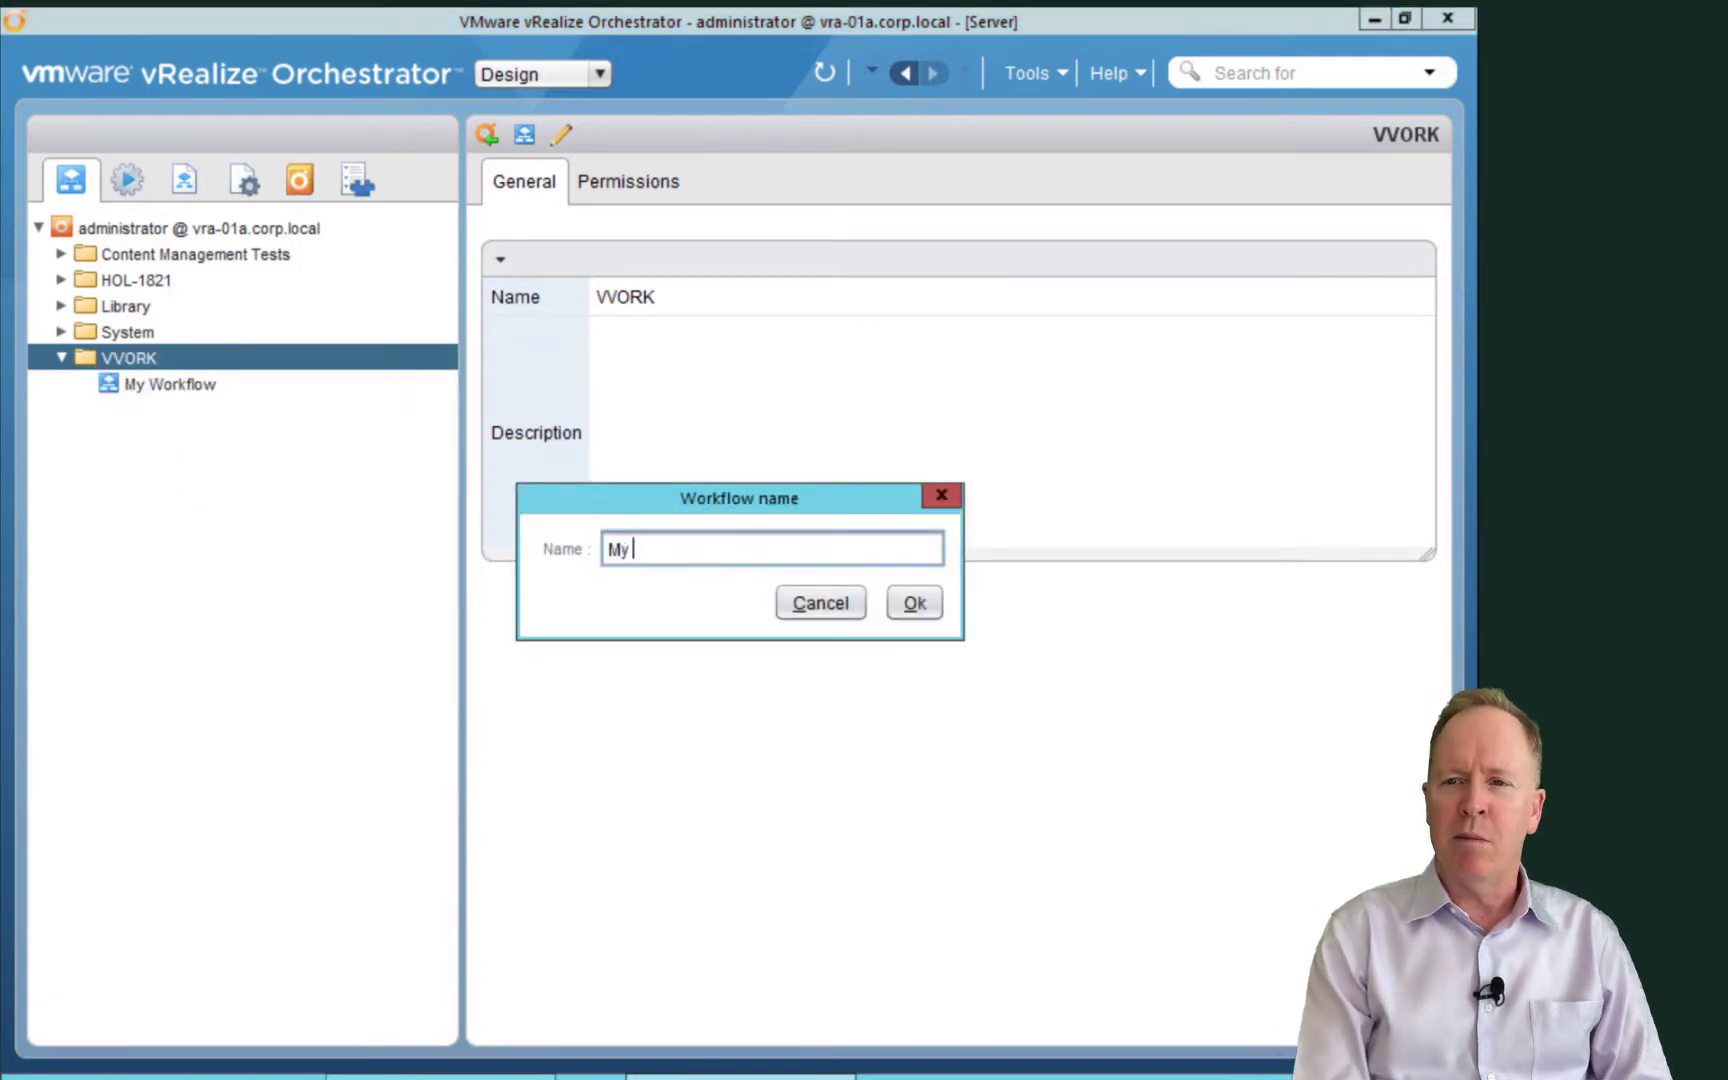
text(Brand New )
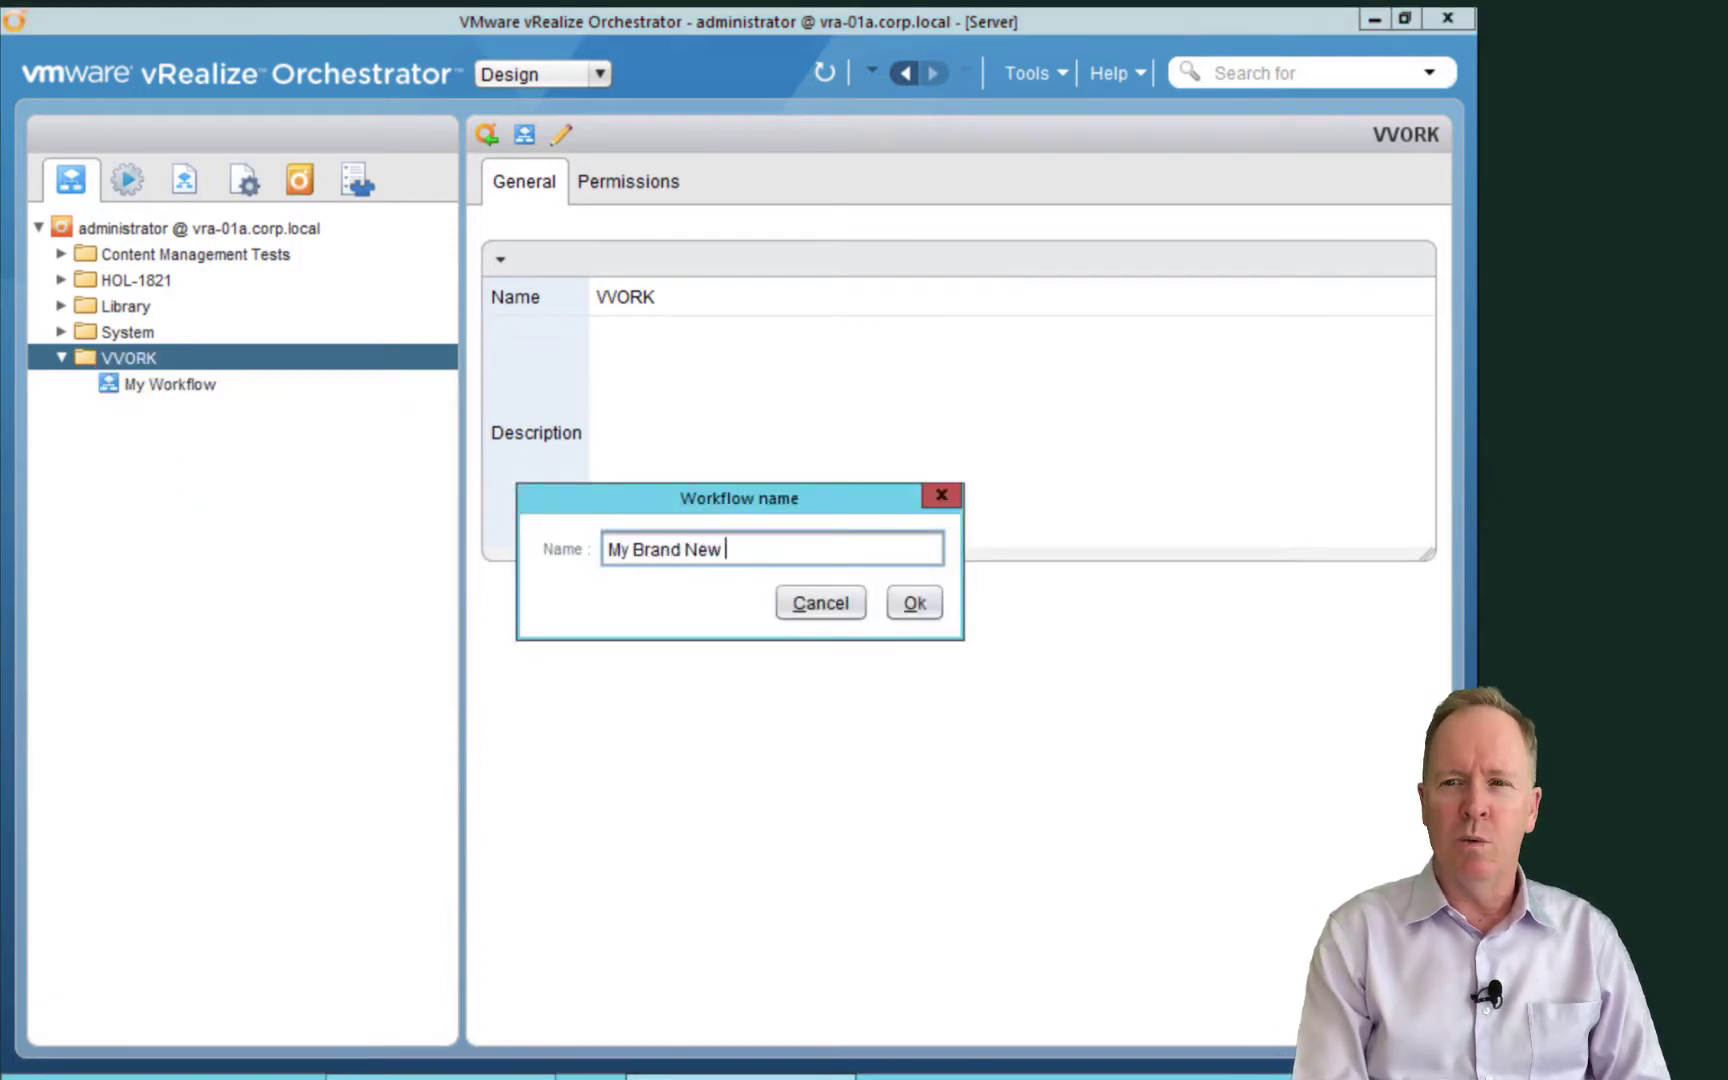
text(Workflow)
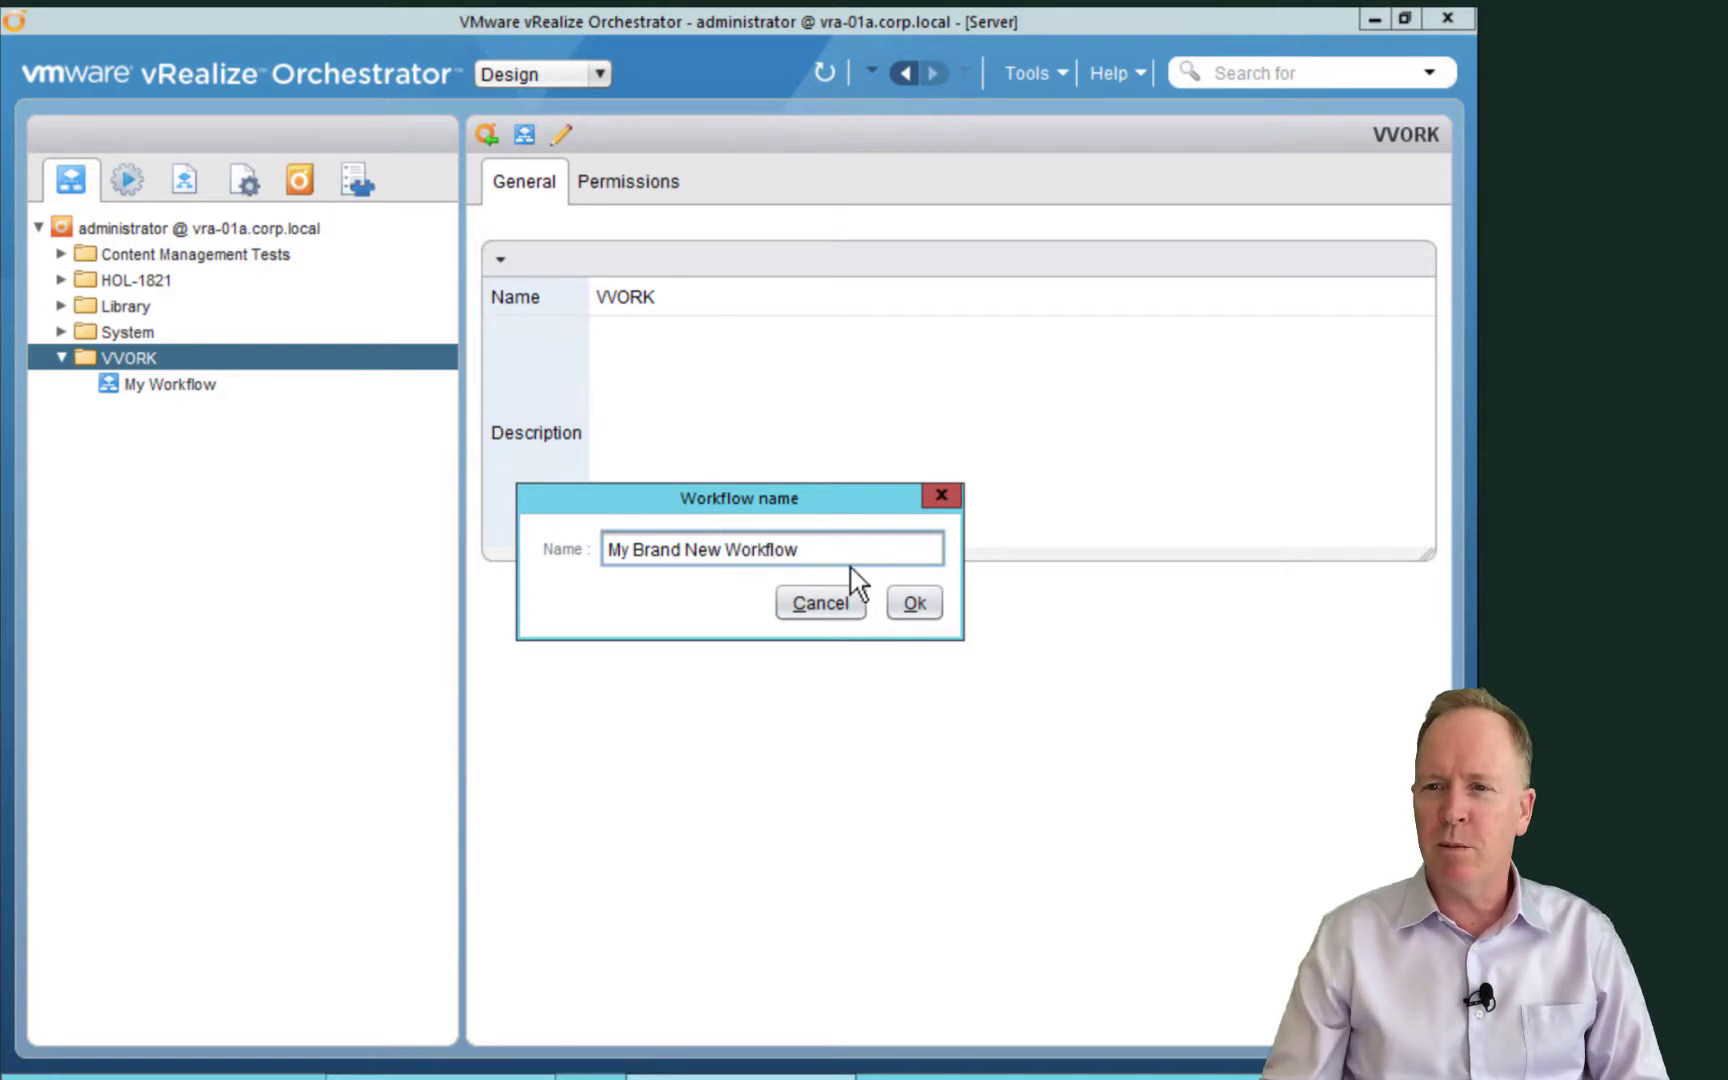
click(918, 616)
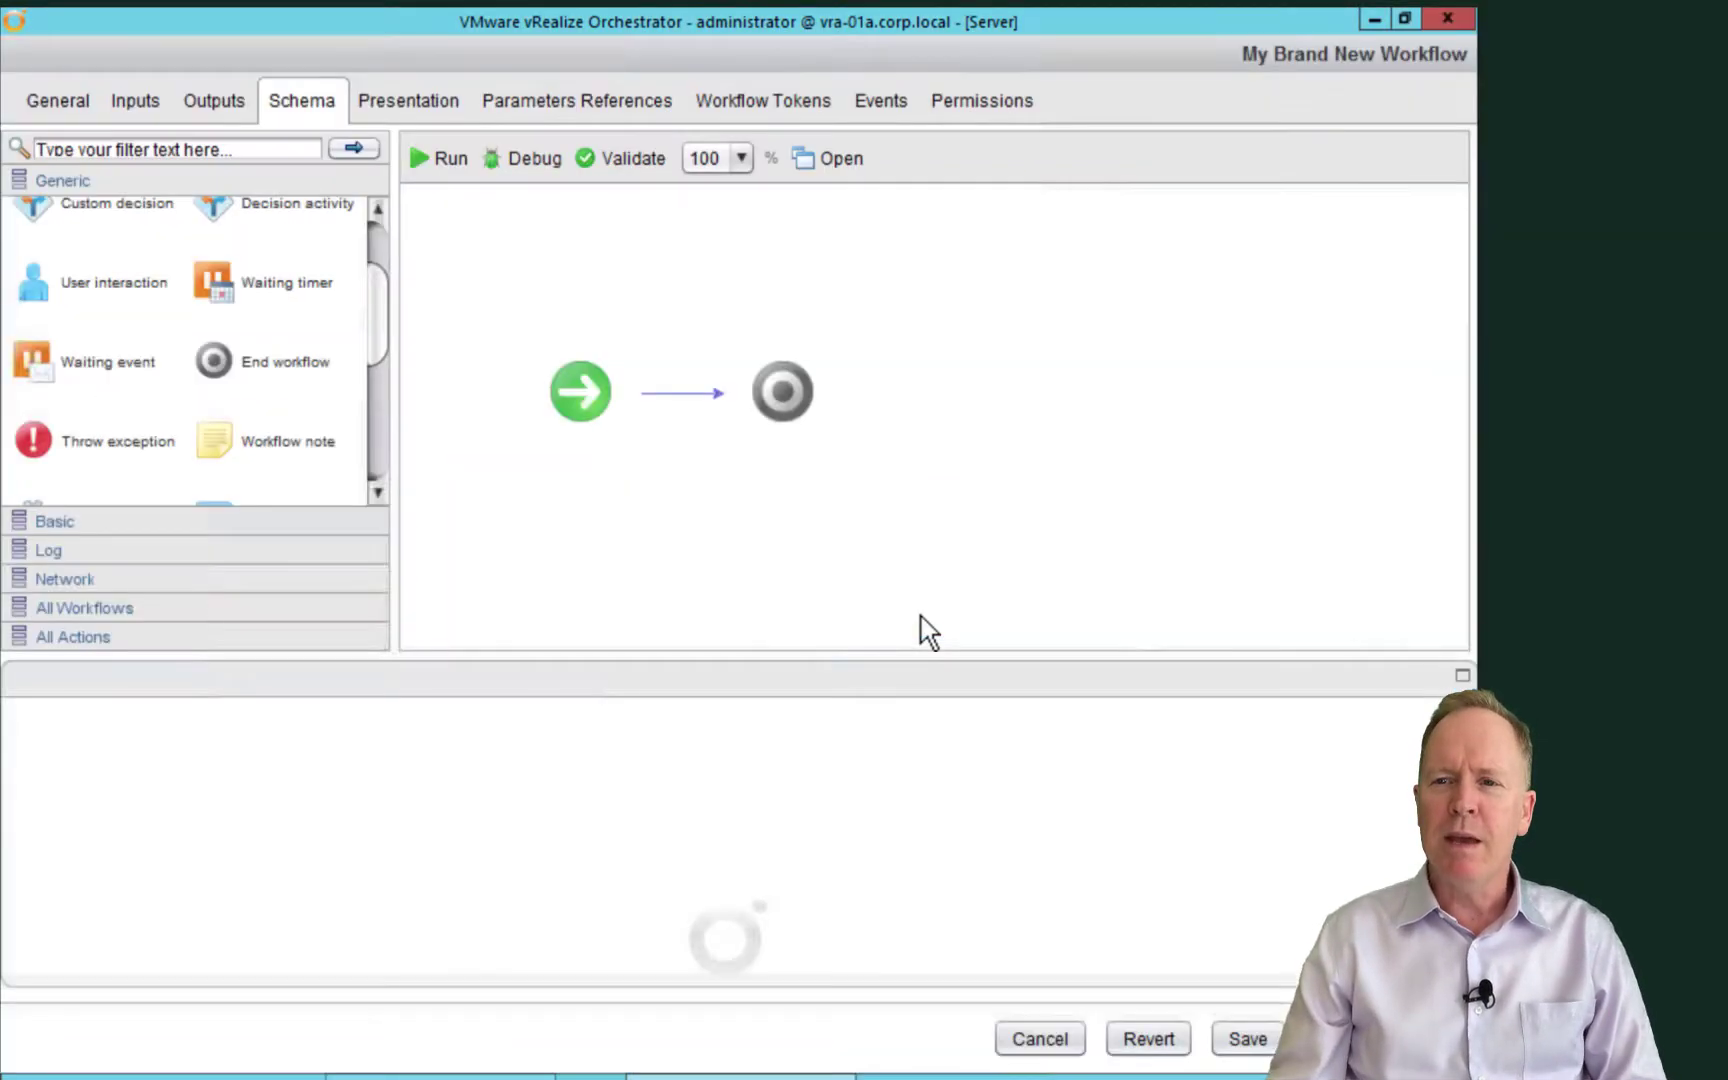
Insert a workflow element between start and end in the schema, choosing the "Create simple virtual machine" workflow for it
click(60, 104)
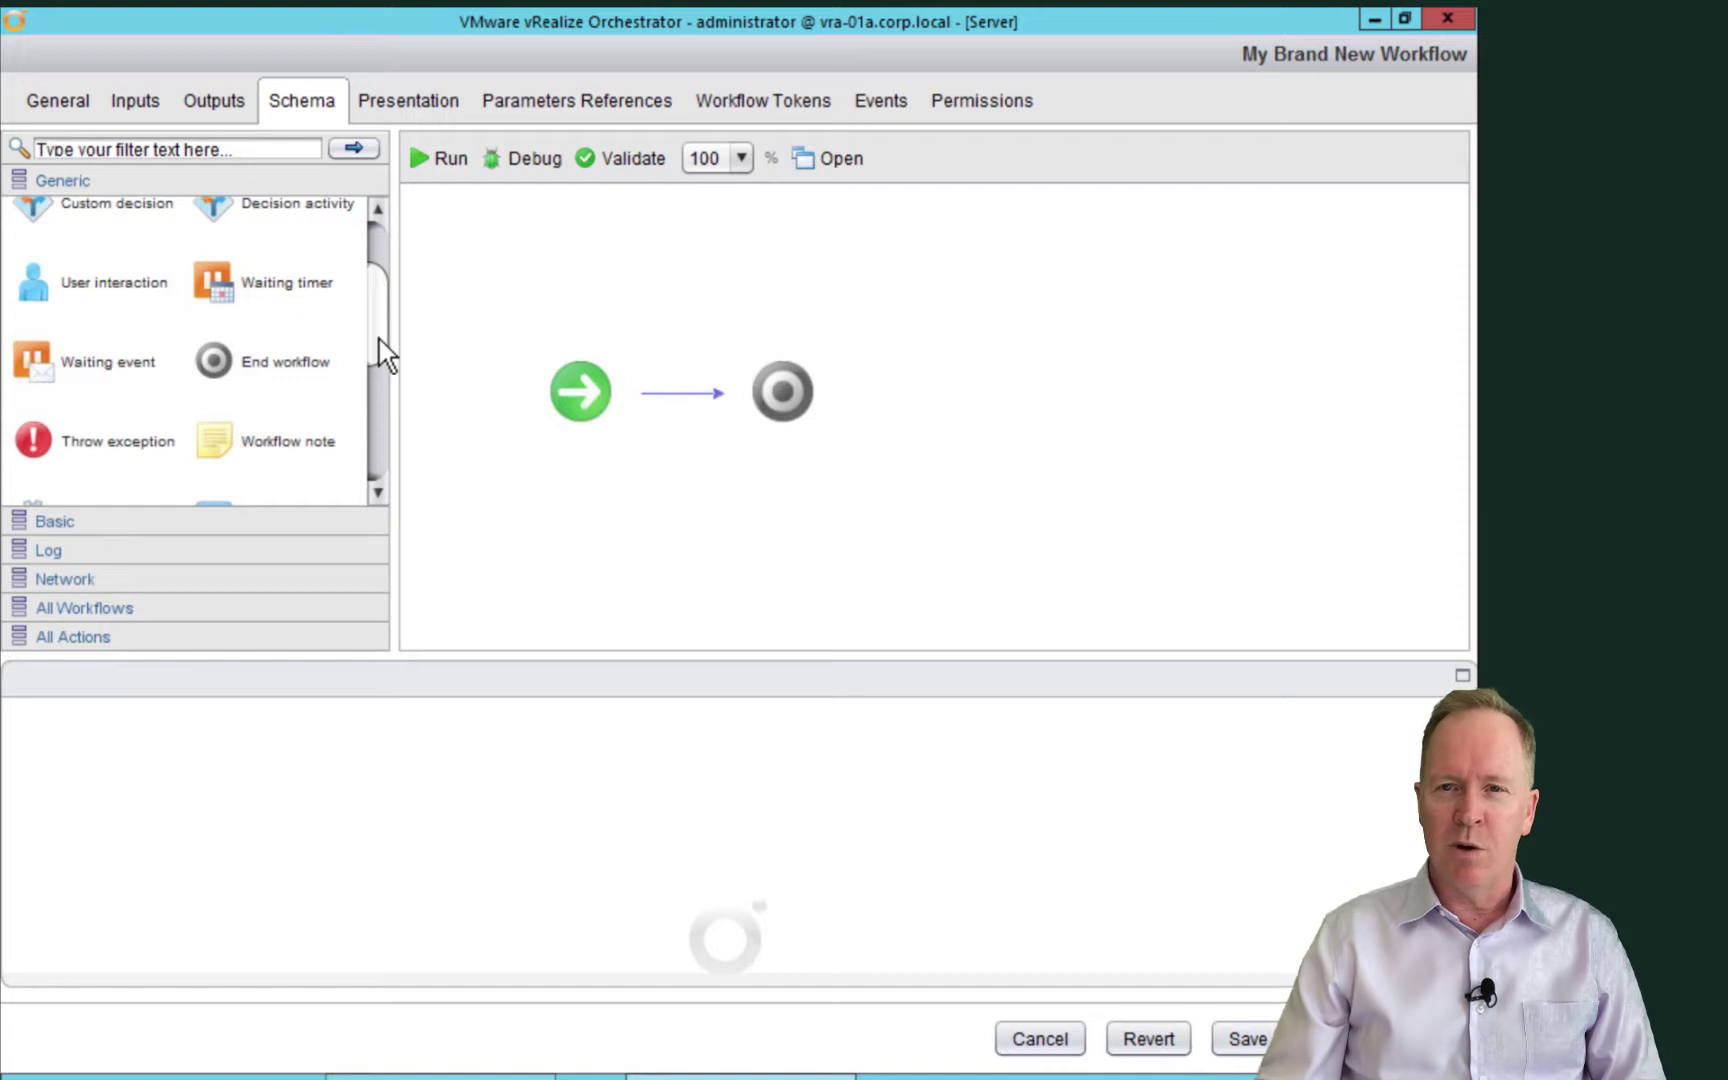
drag(379, 342, 379, 373)
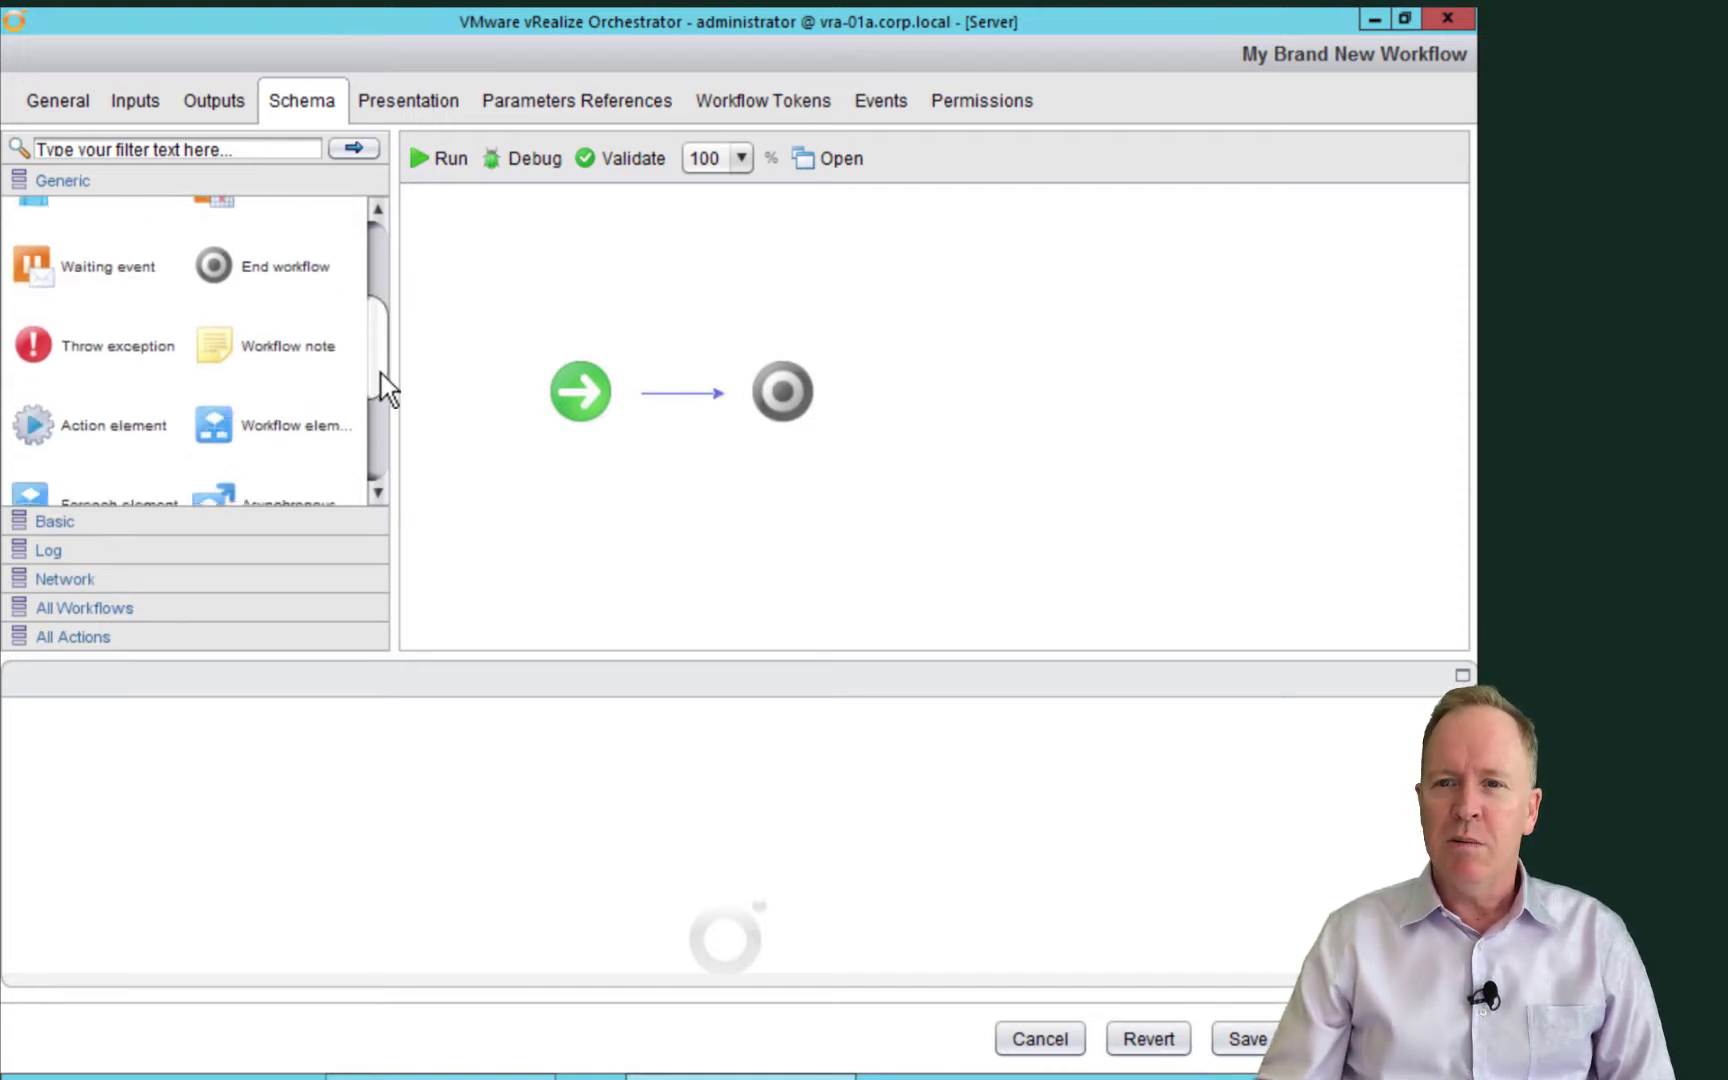
click(216, 420)
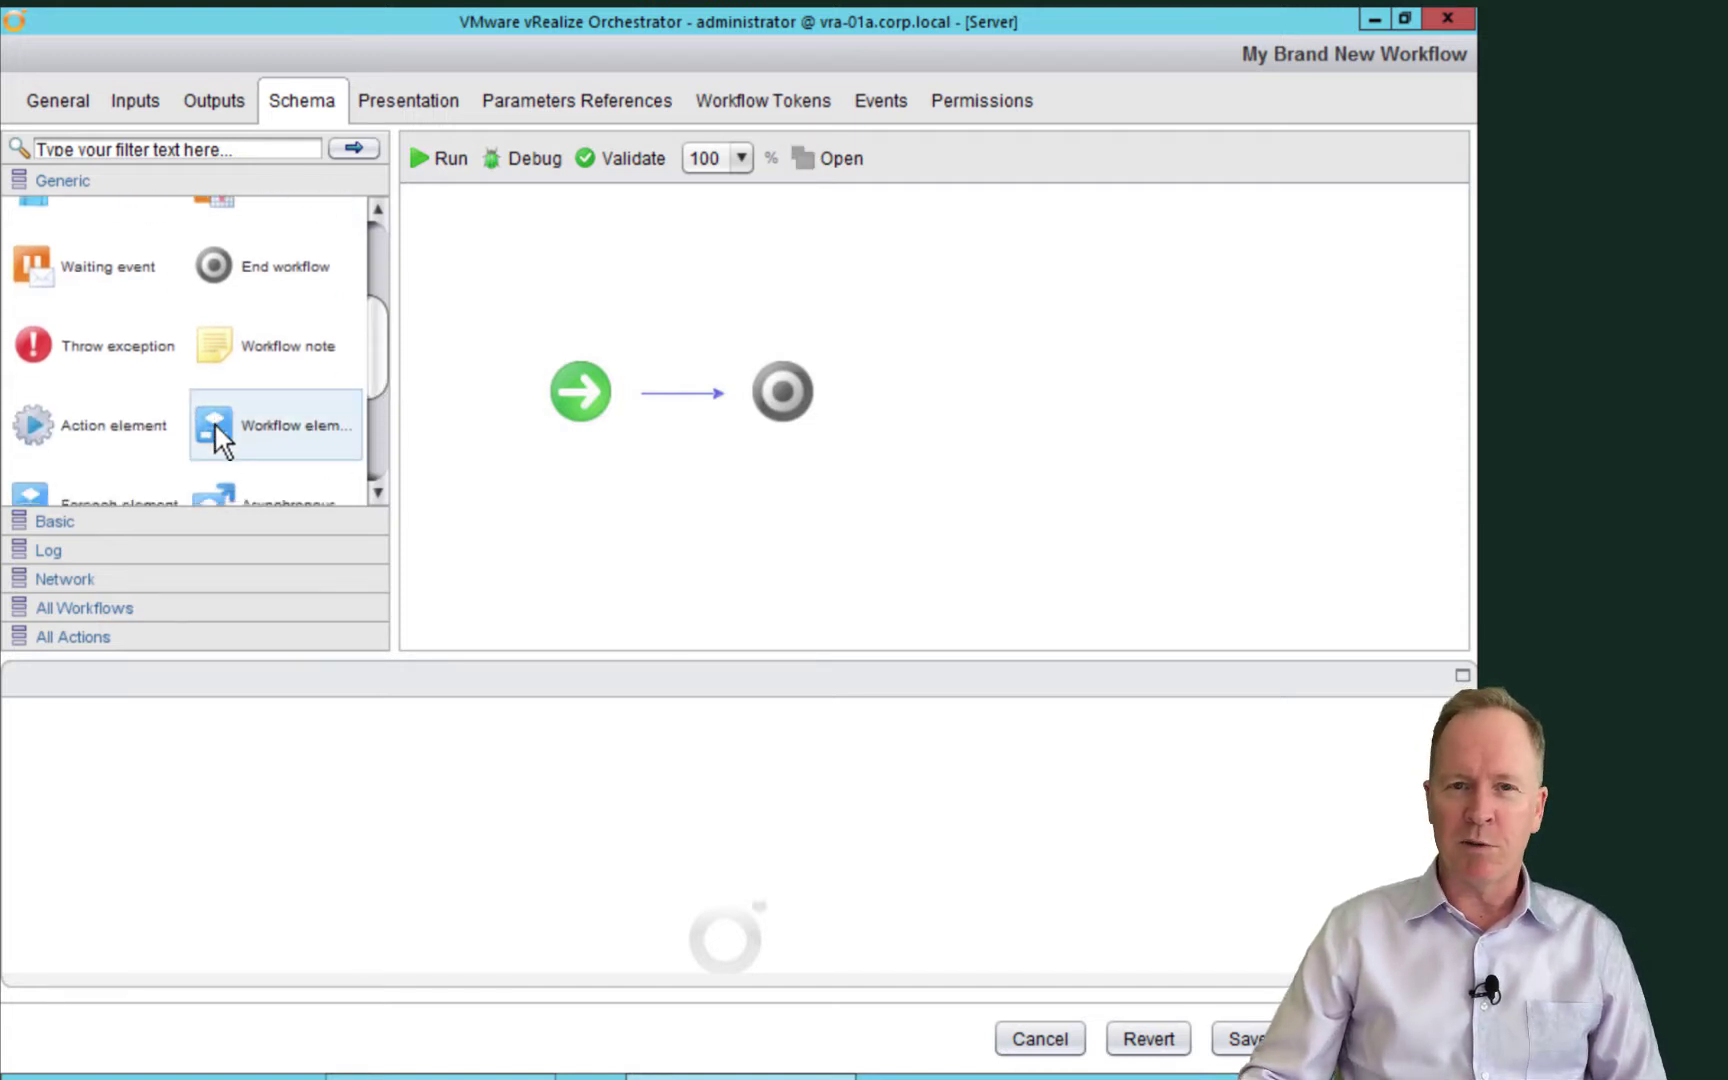
drag(215, 421, 664, 395)
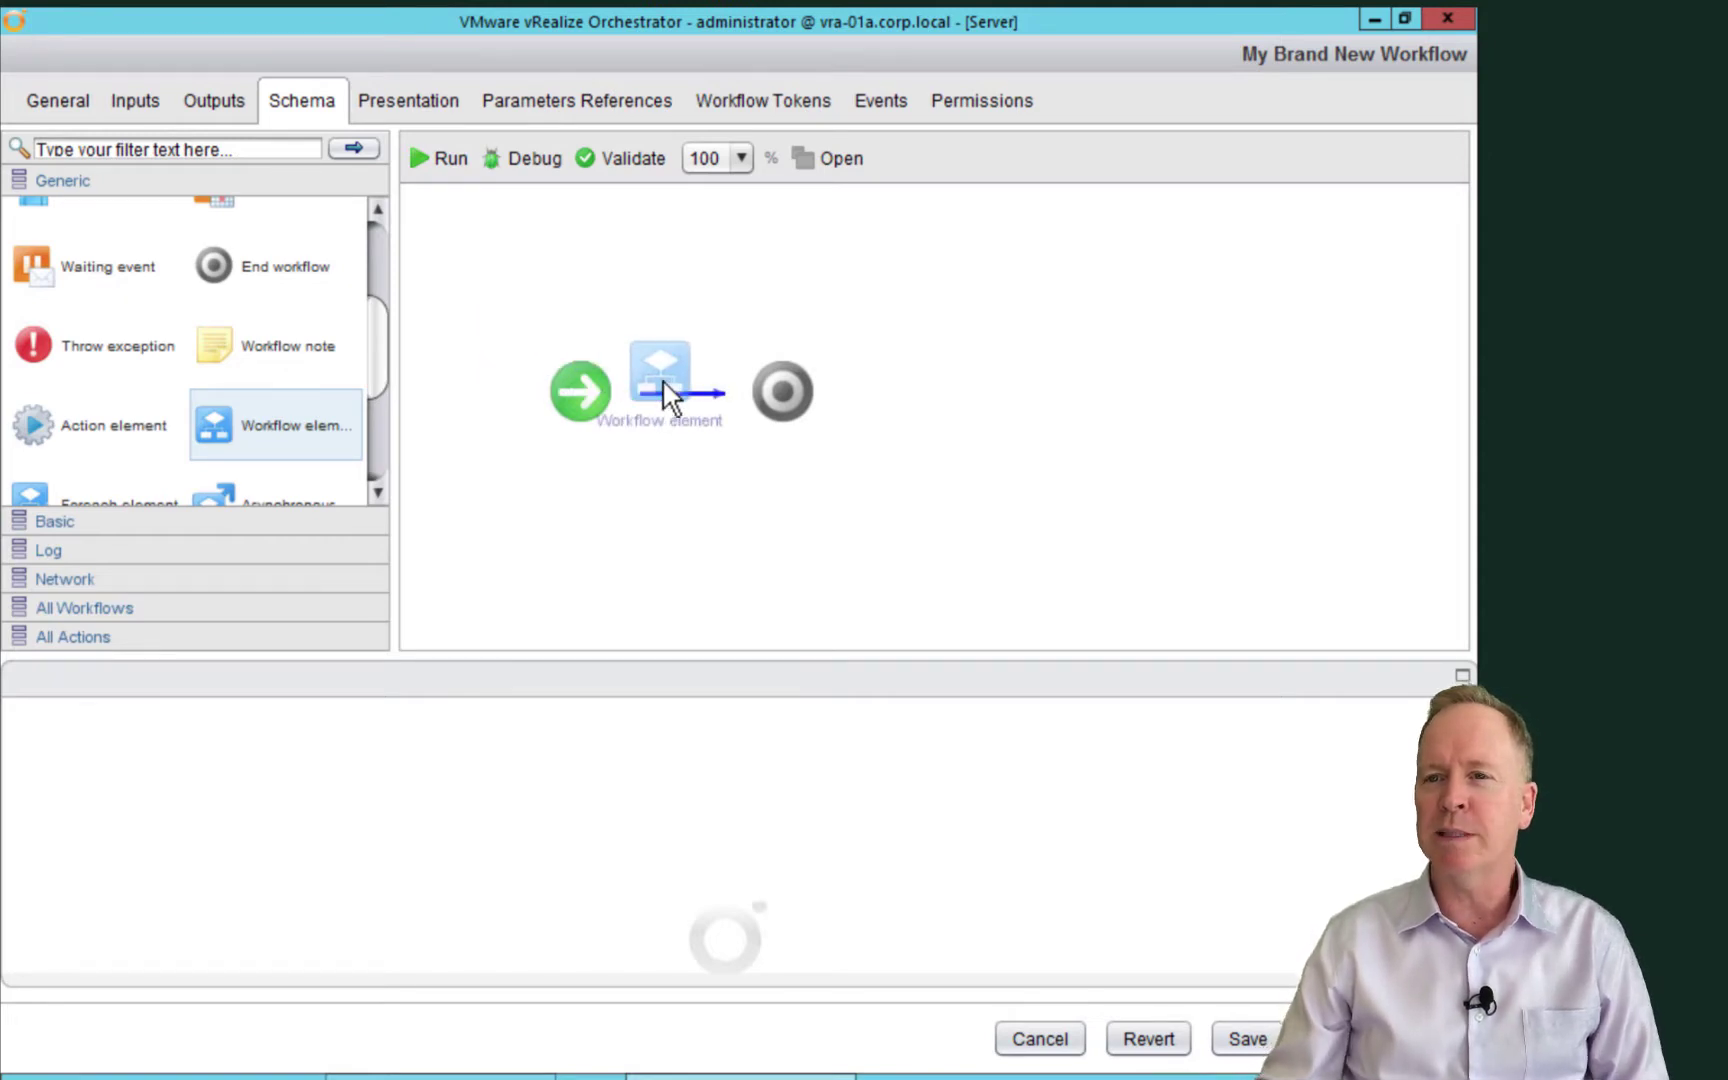
text(c)
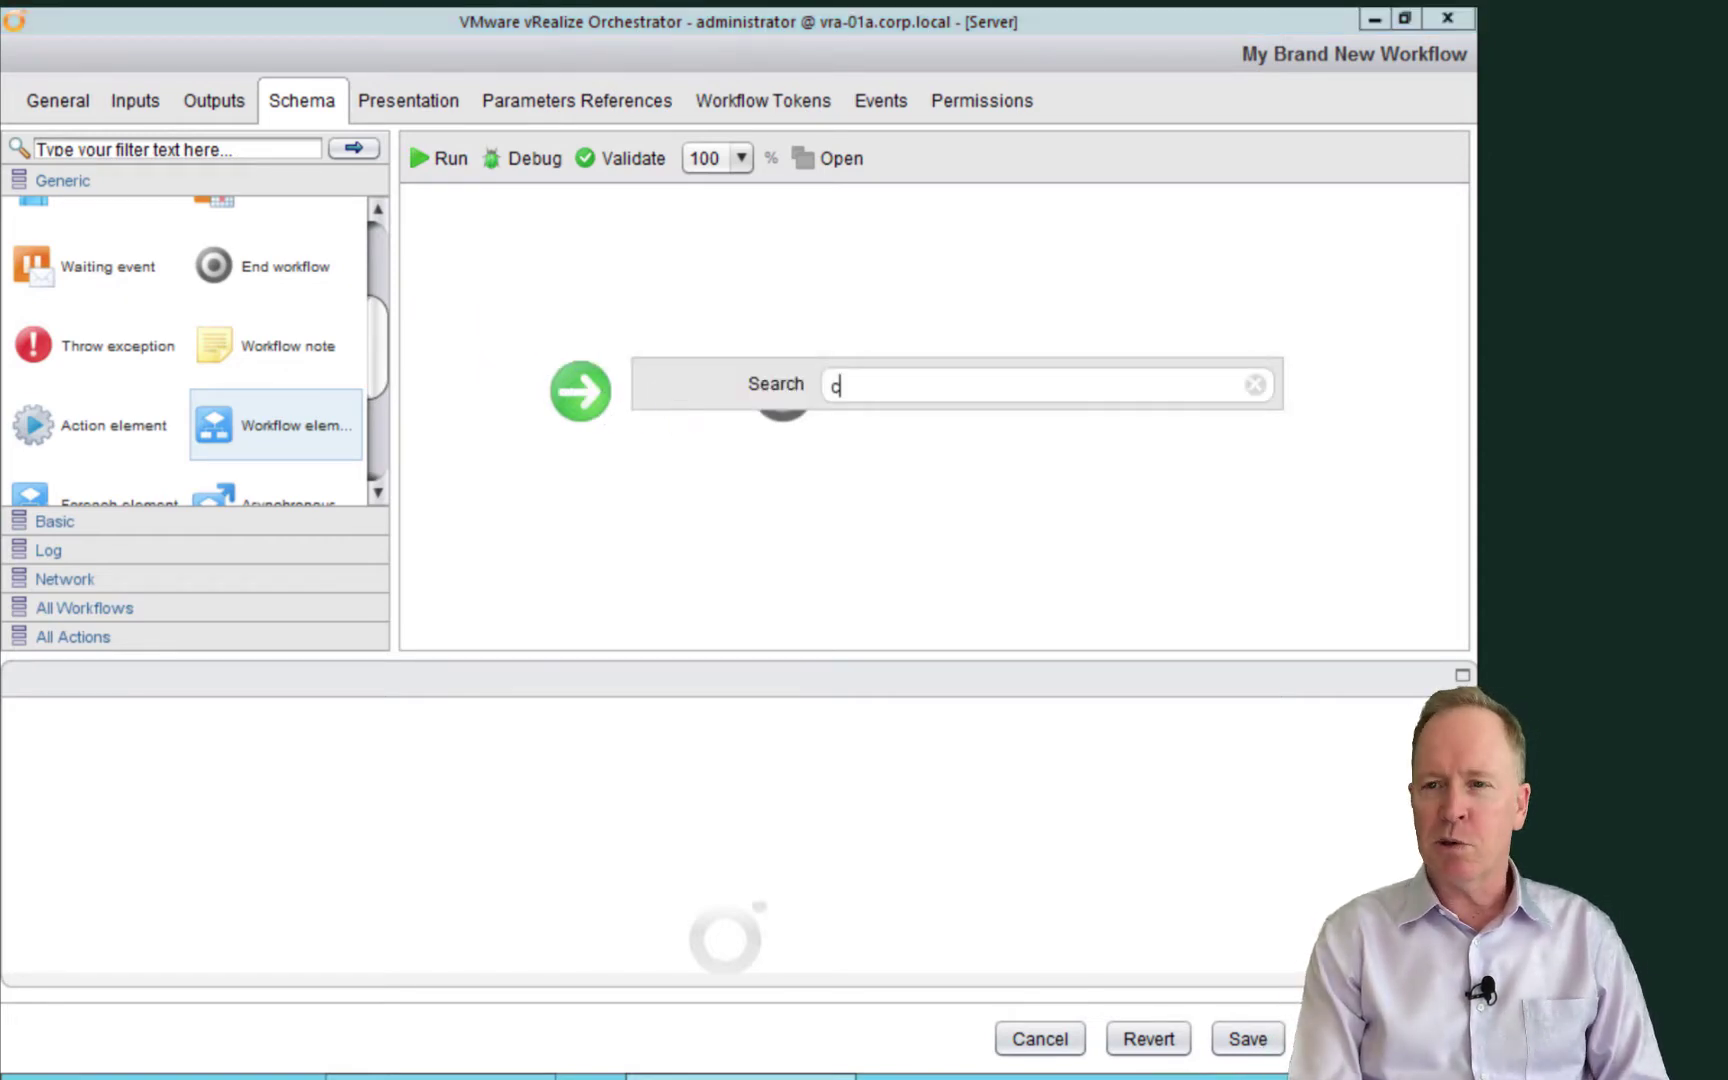
text(reate simple virtual machine)
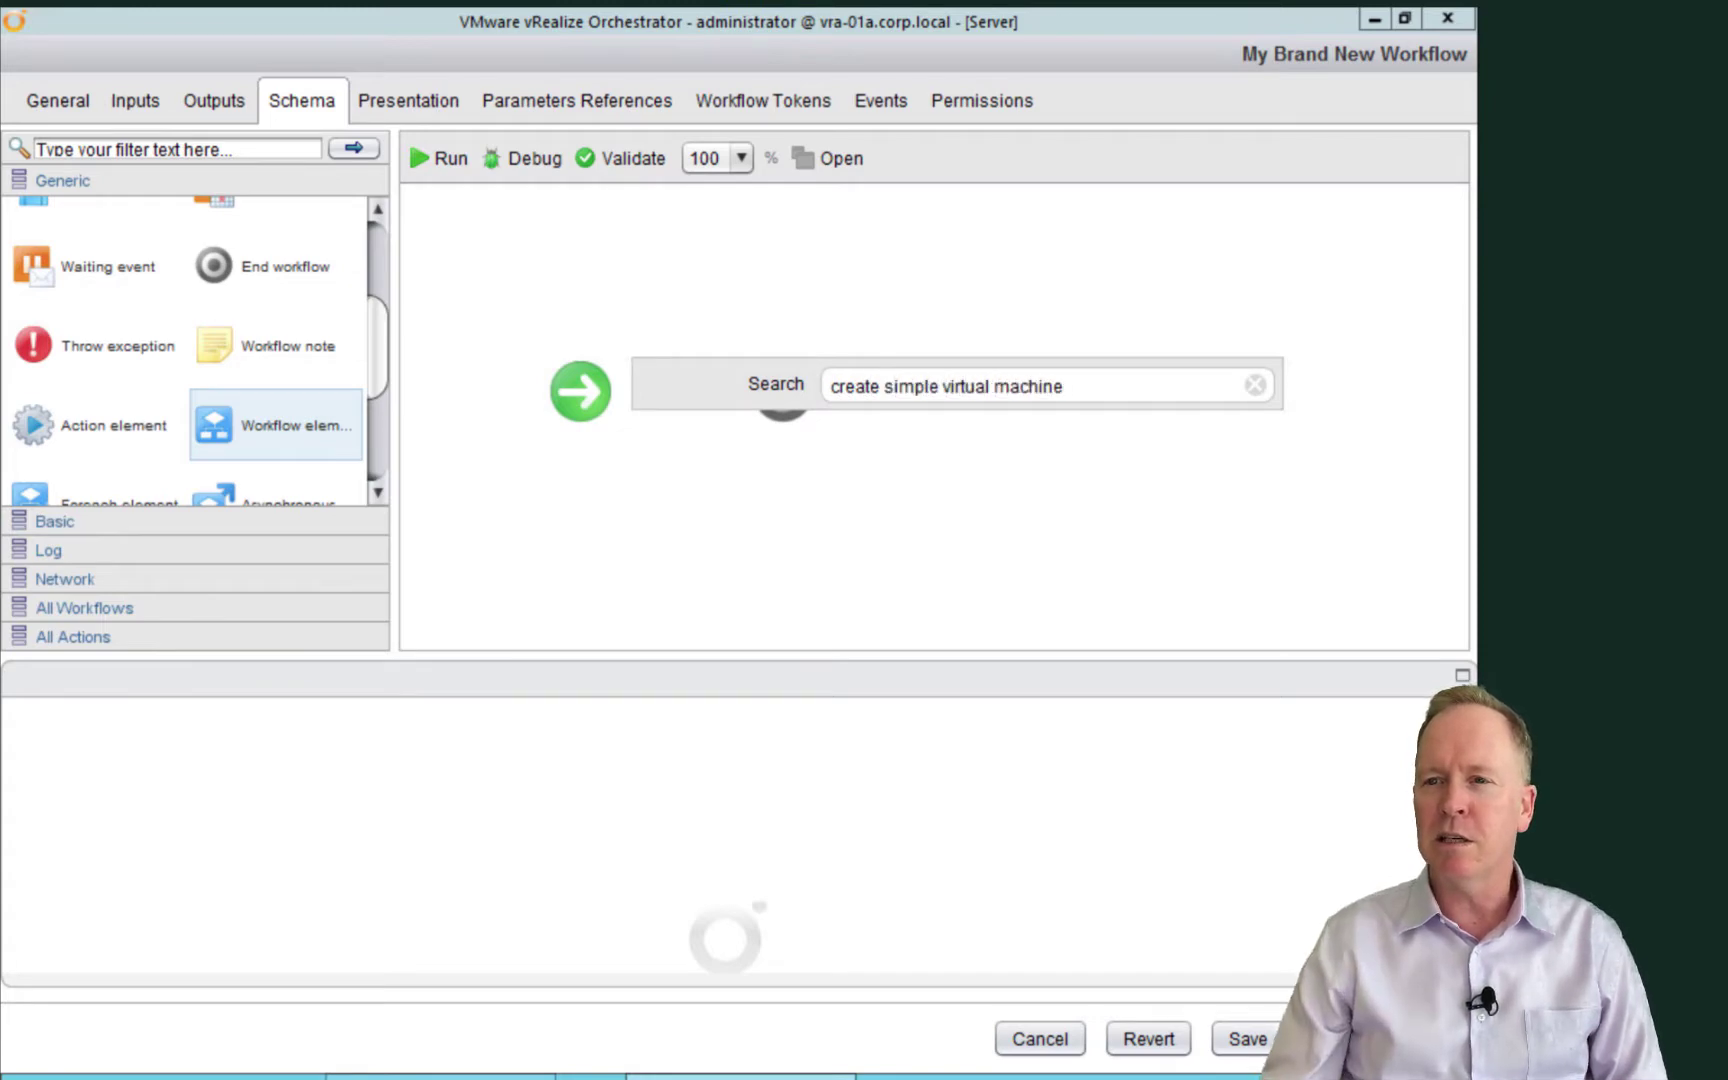
mouse_move(862, 444)
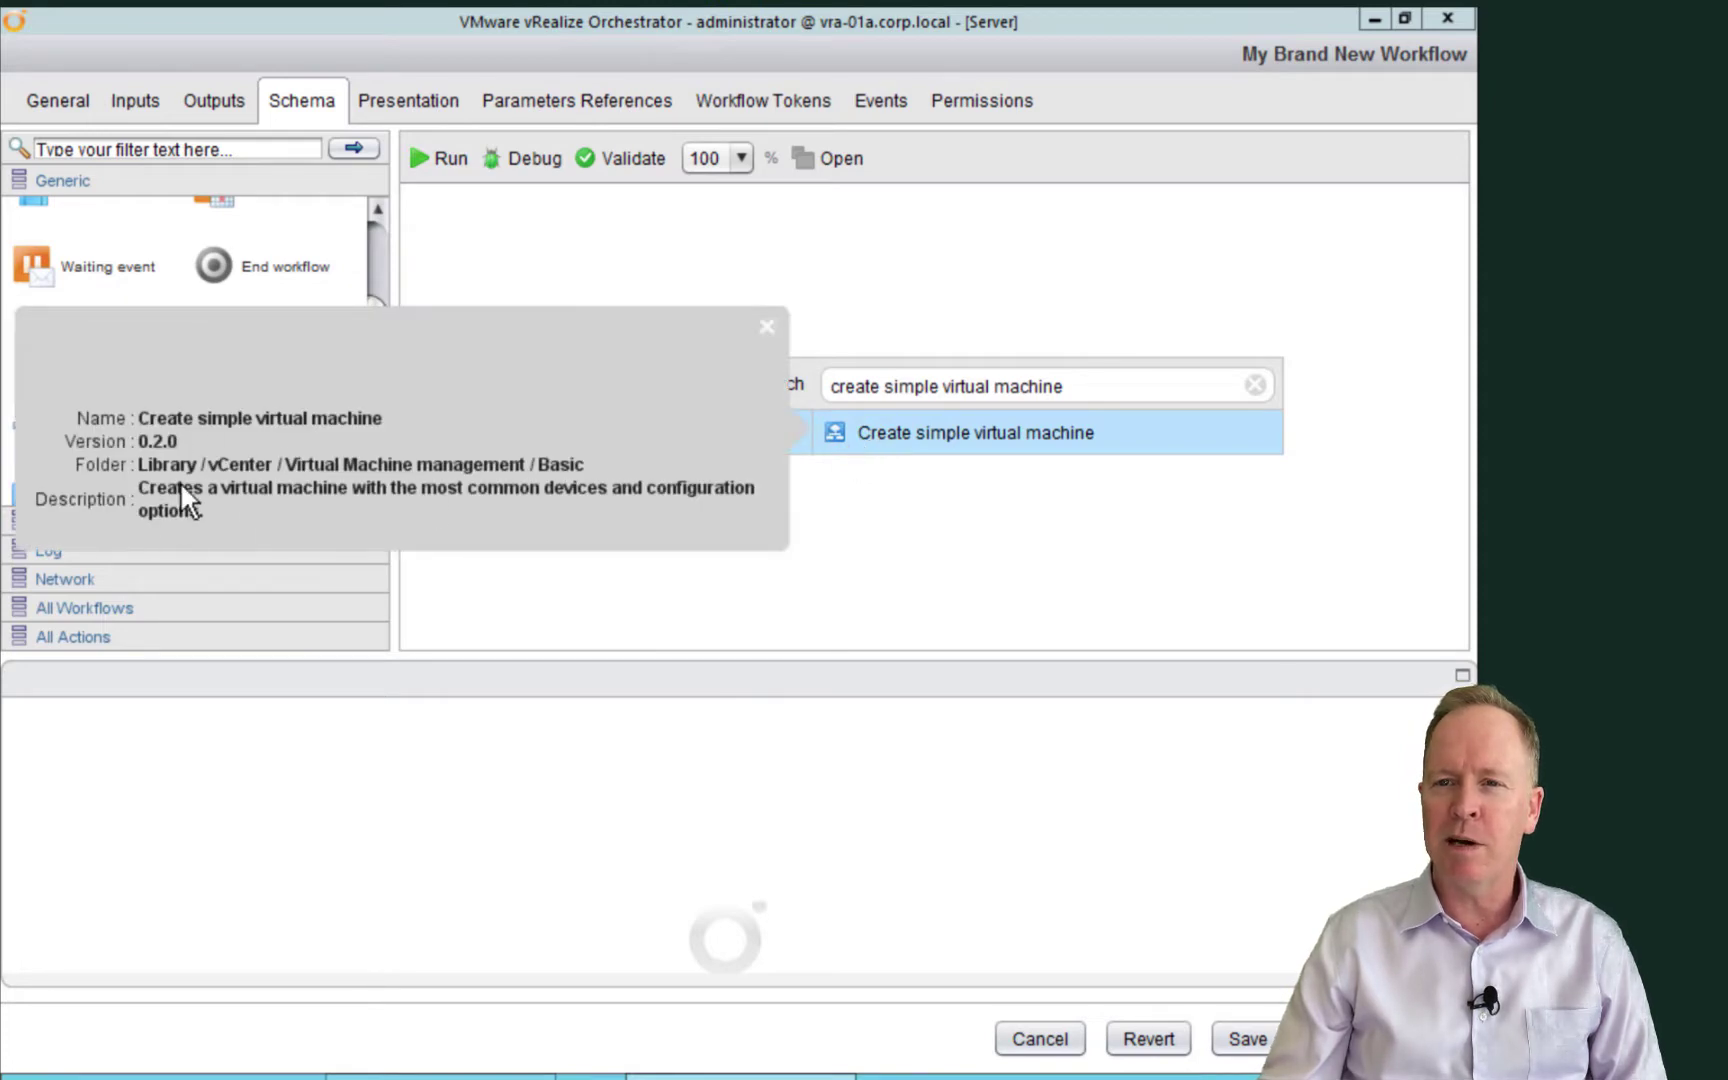
click(940, 452)
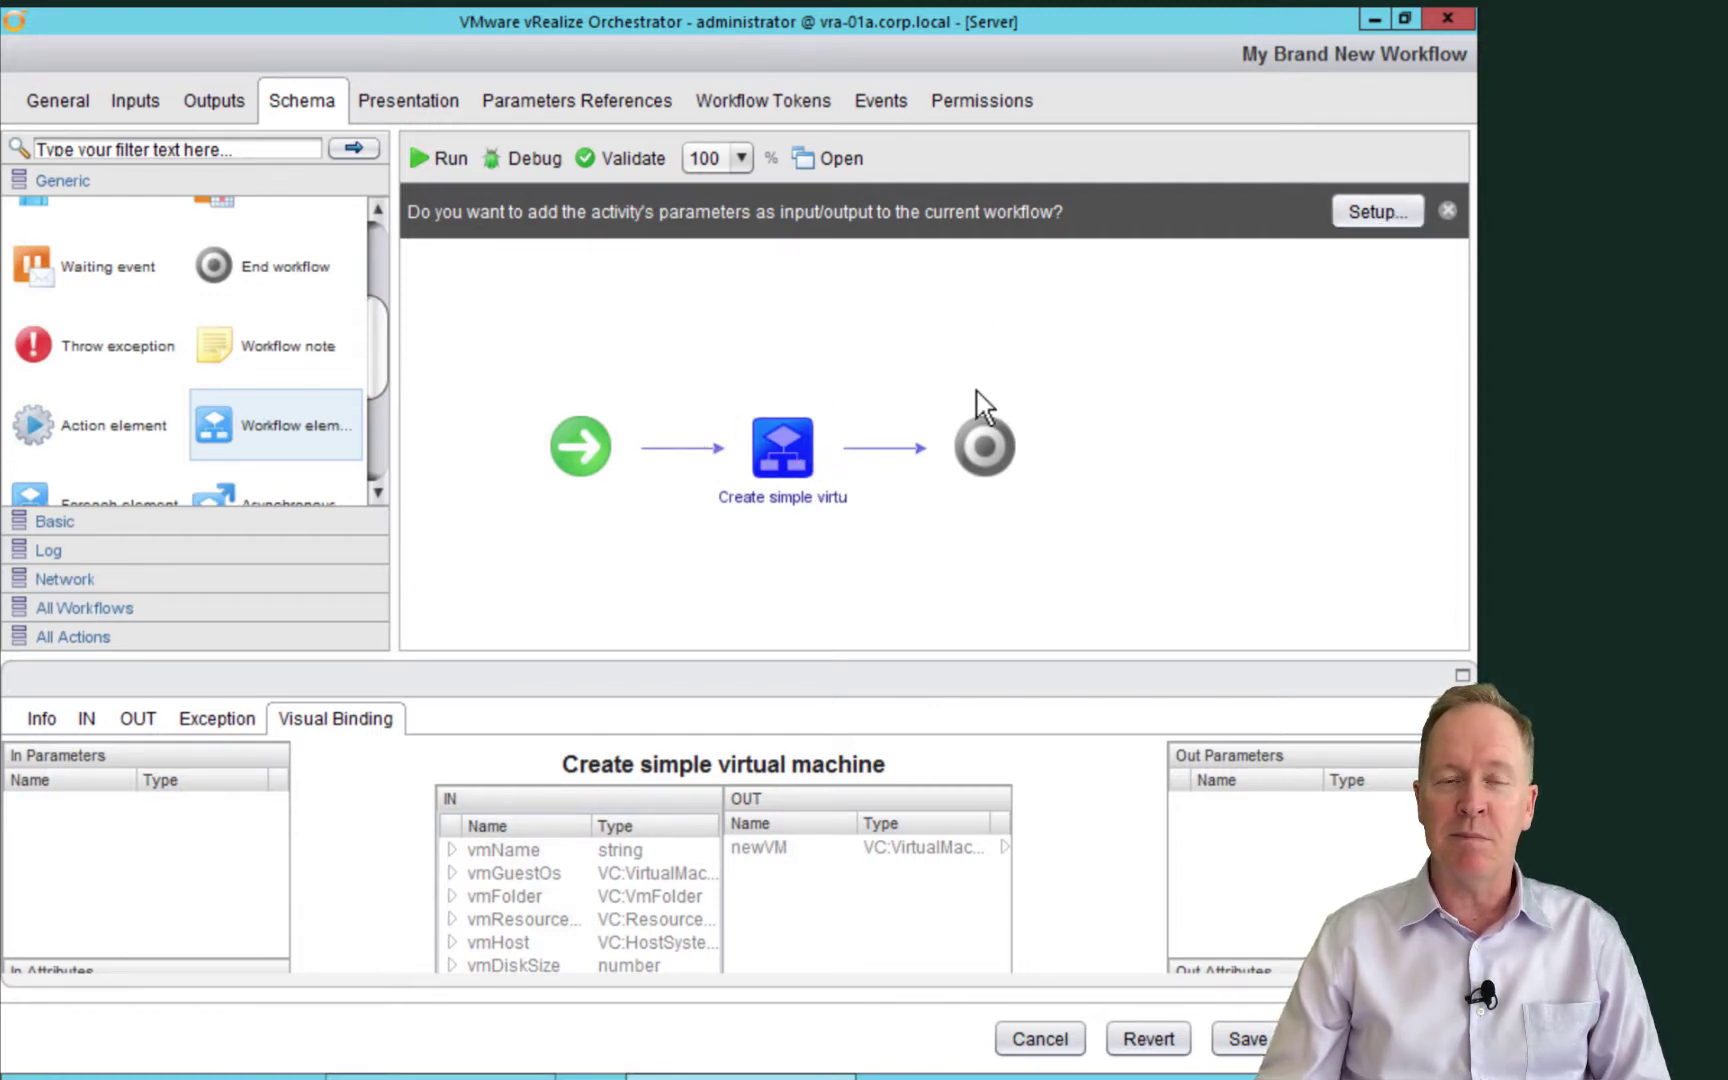
Open the setup for promoting the Create simple virtual machine activity's parameters and shorten its dialog
mouse_move(815, 450)
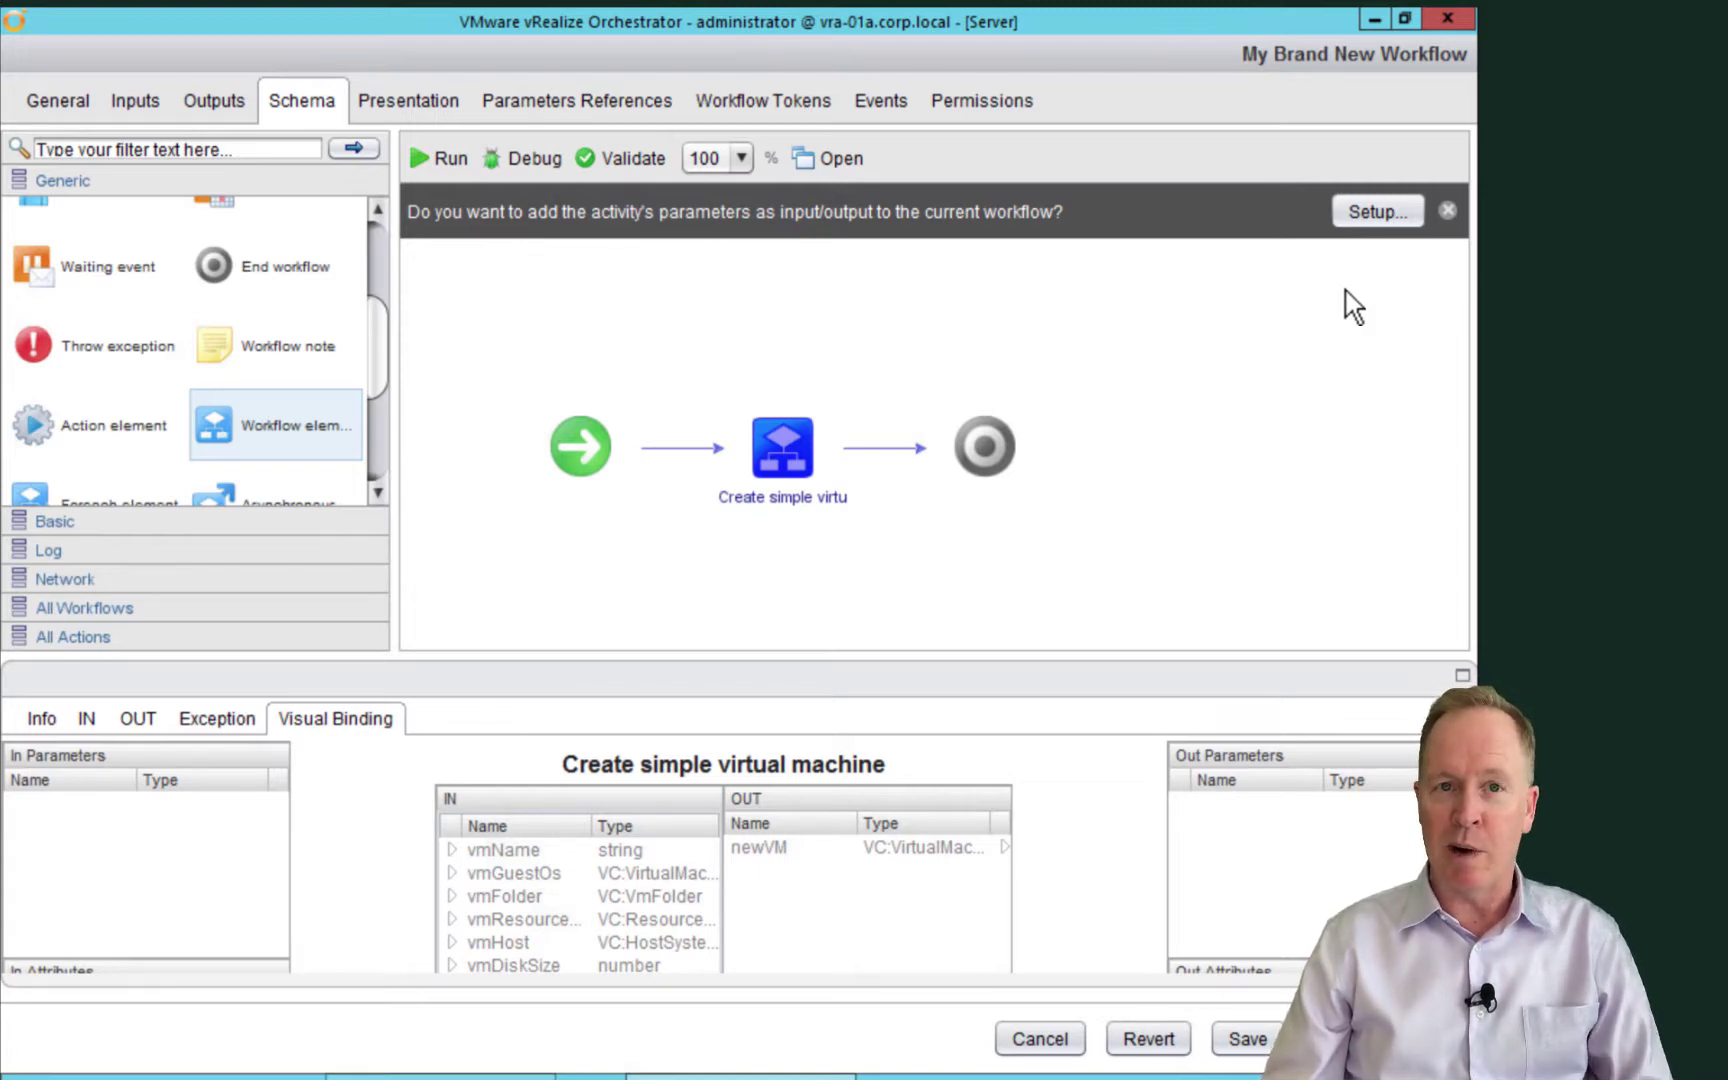
click(1377, 225)
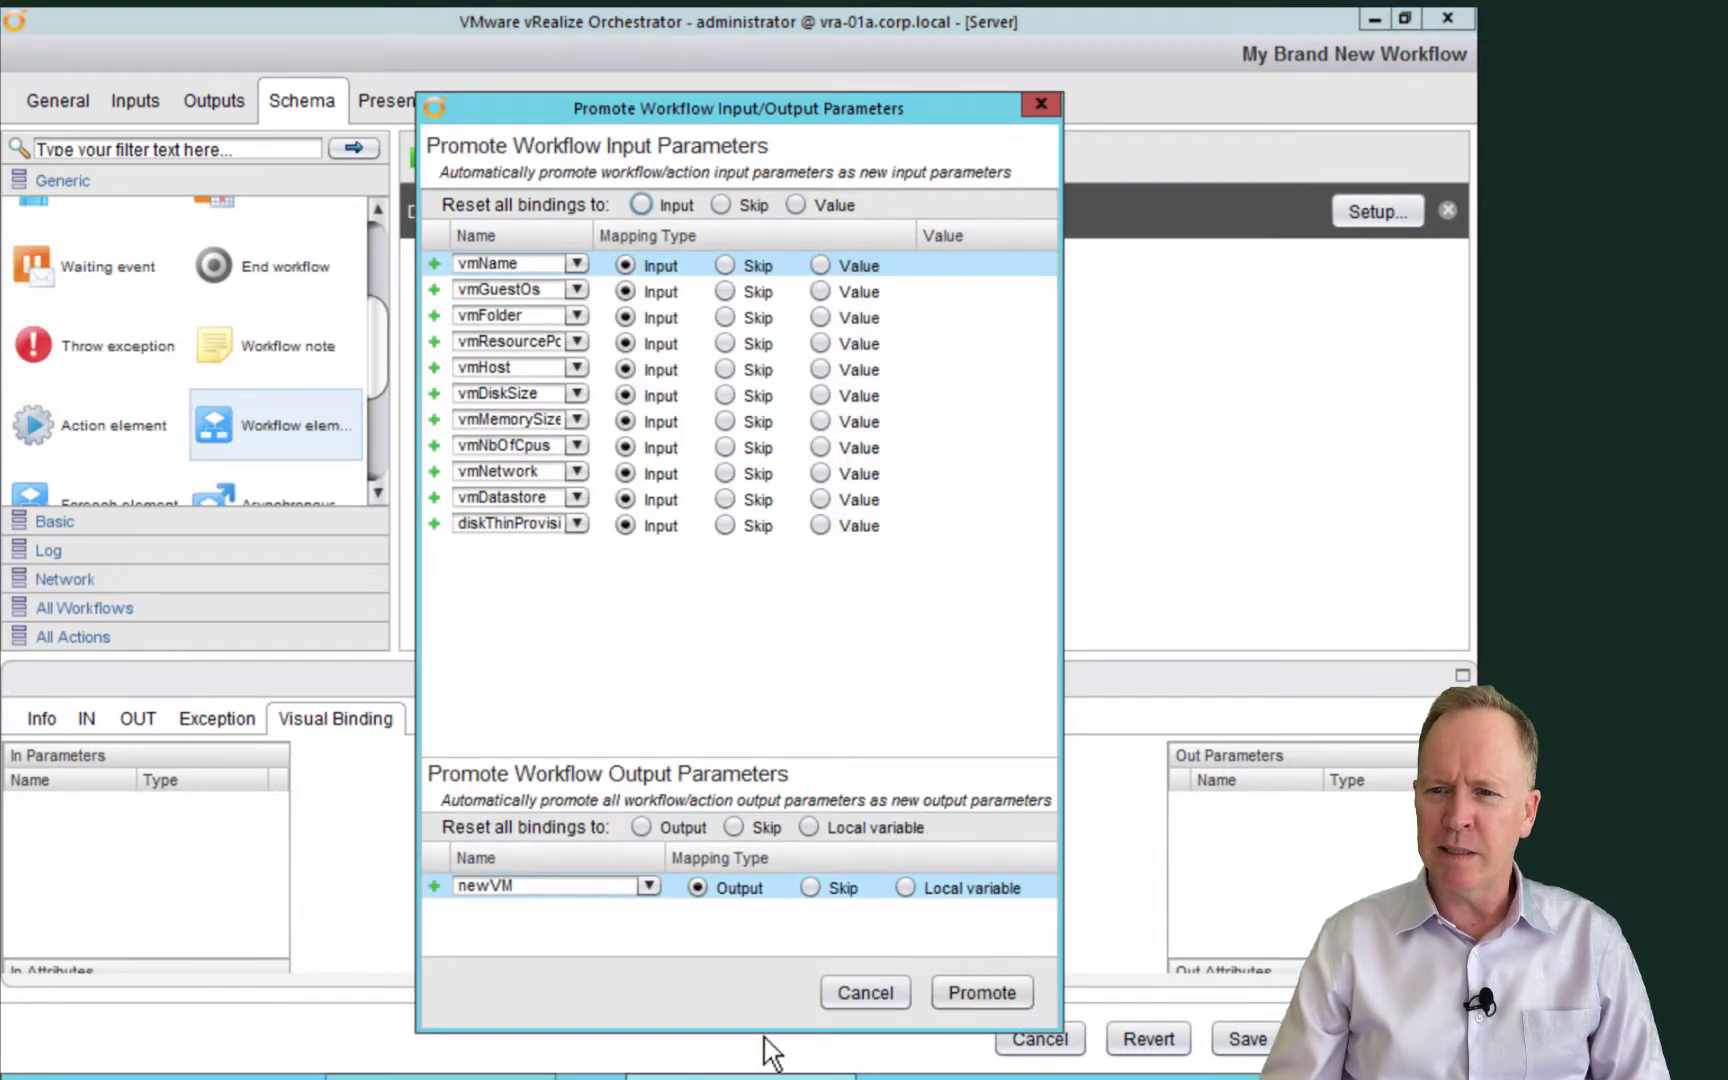
drag(786, 1031, 786, 848)
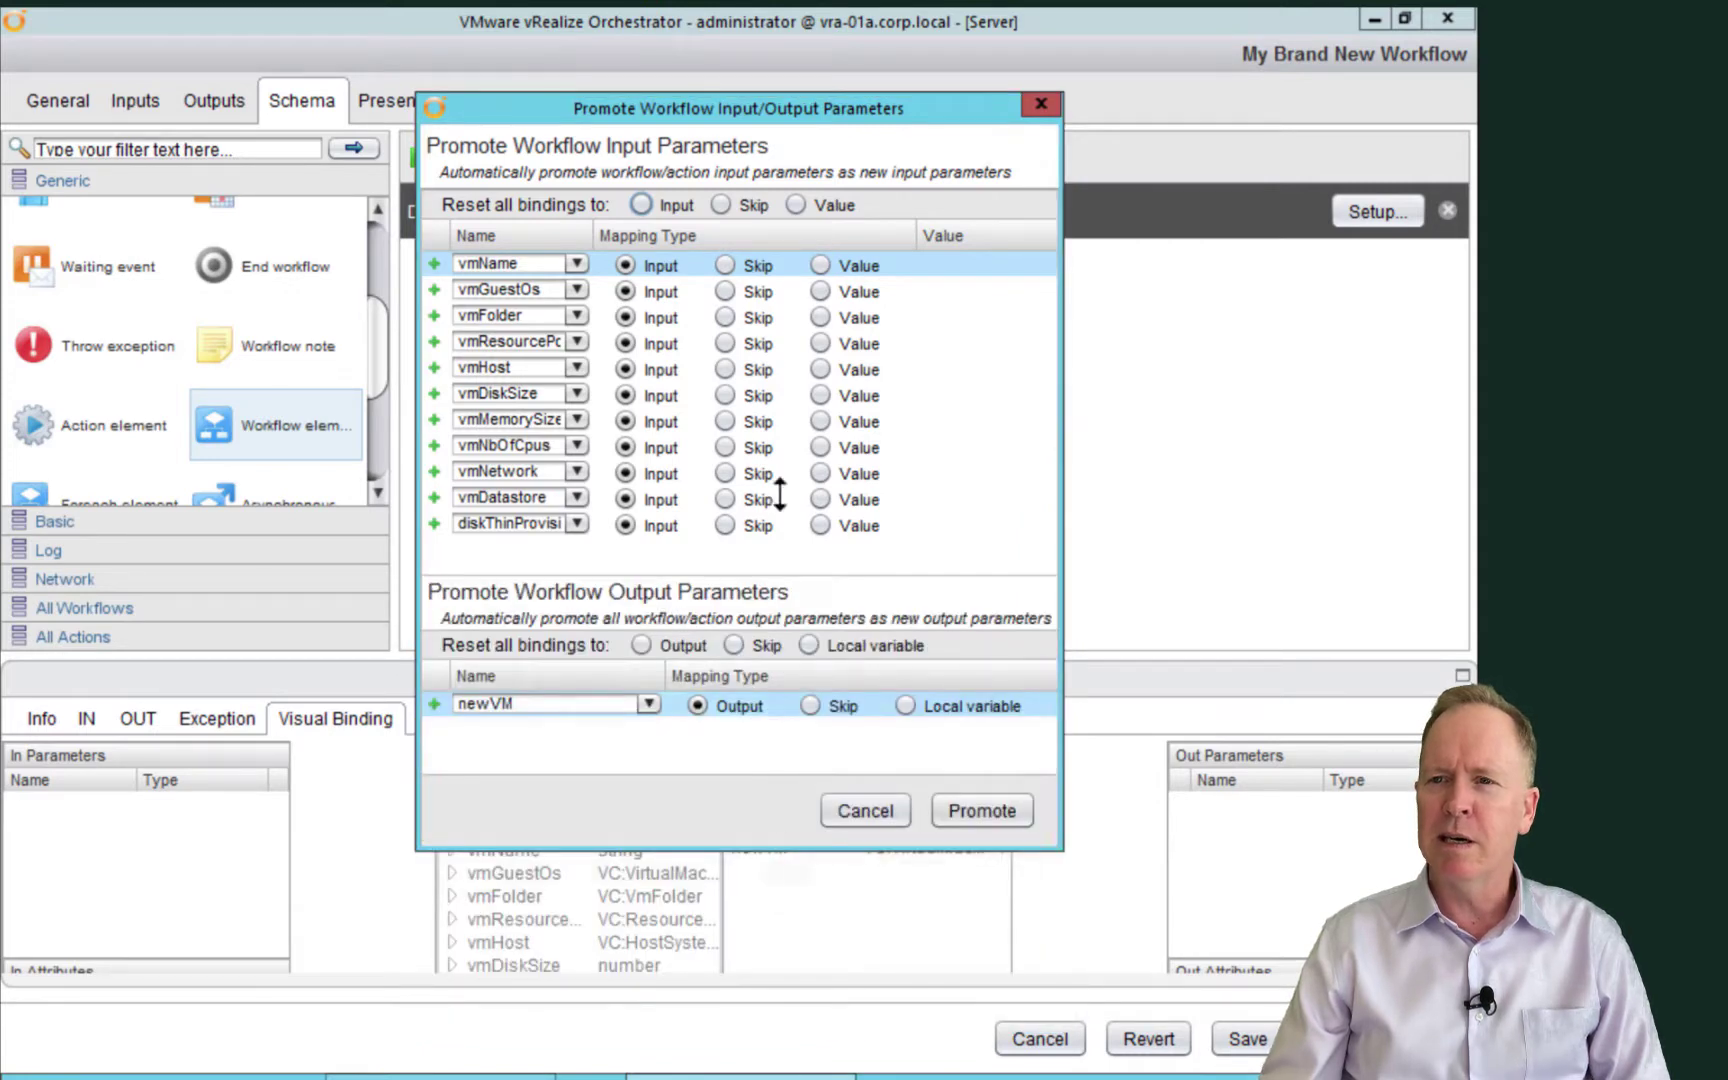
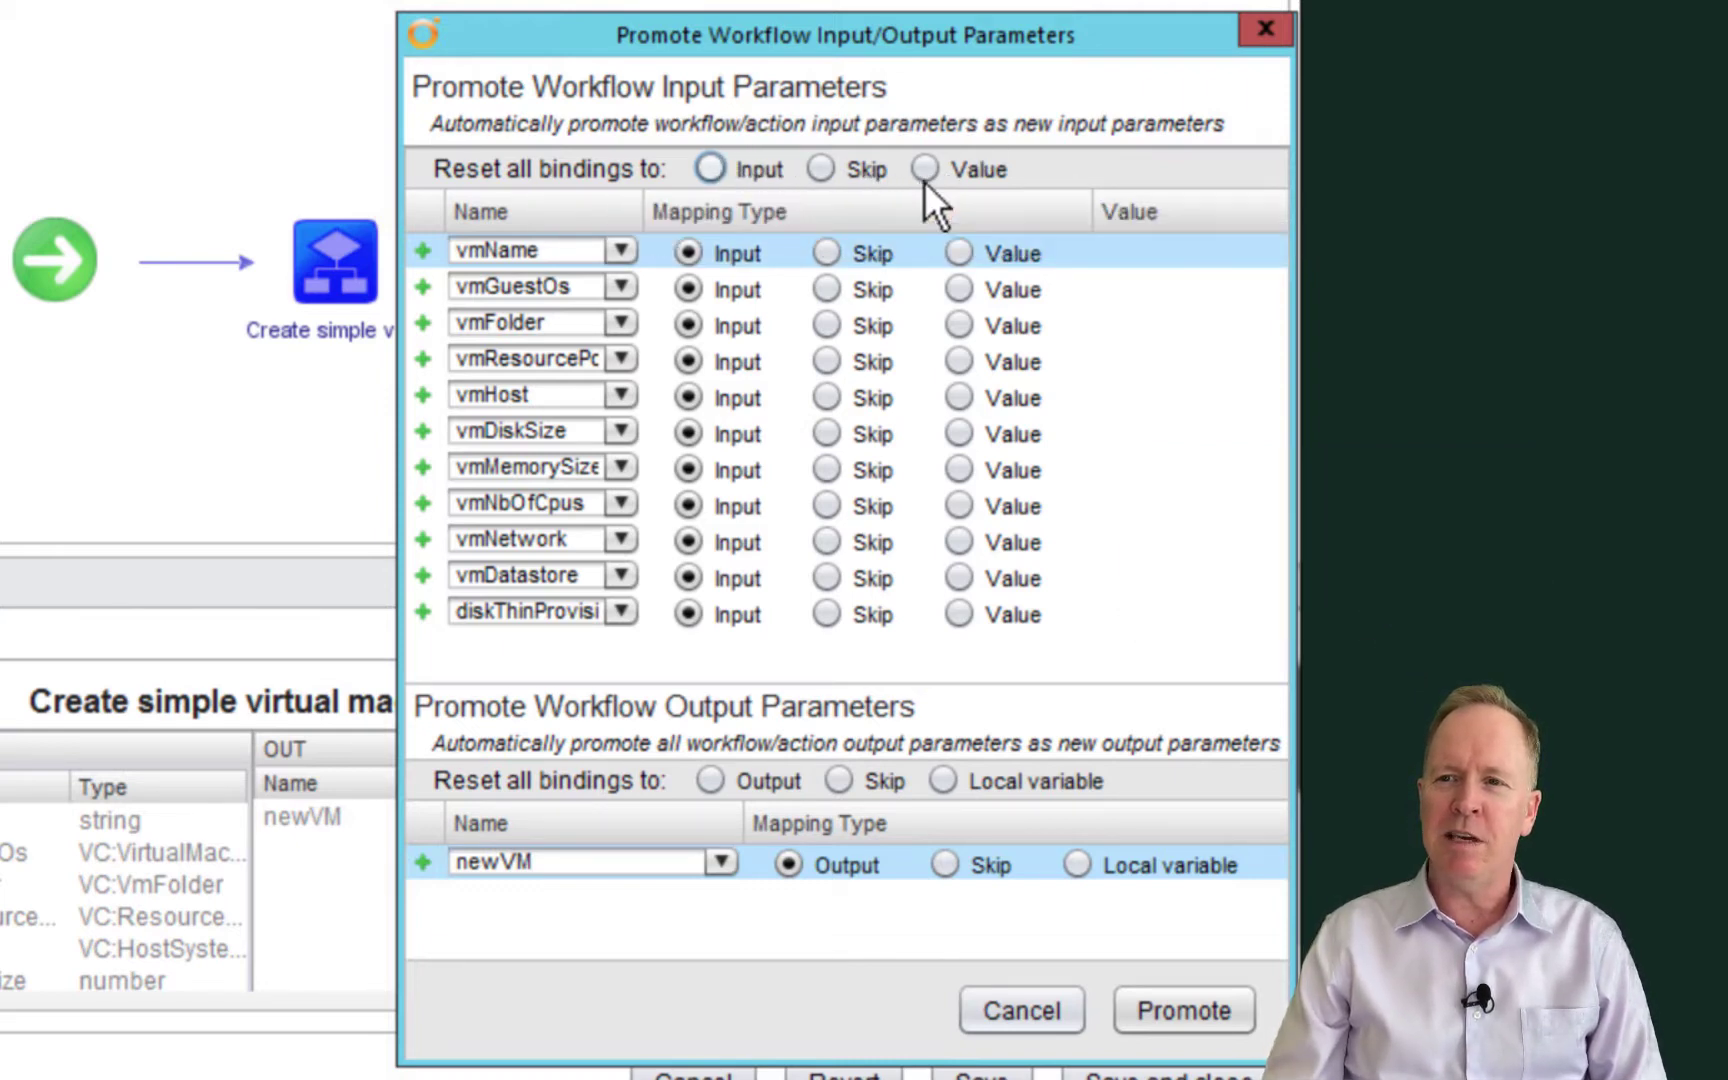
Try resetting all input bindings to Skip, Value and Input in turn, including Value for everything except vmName
click(820, 170)
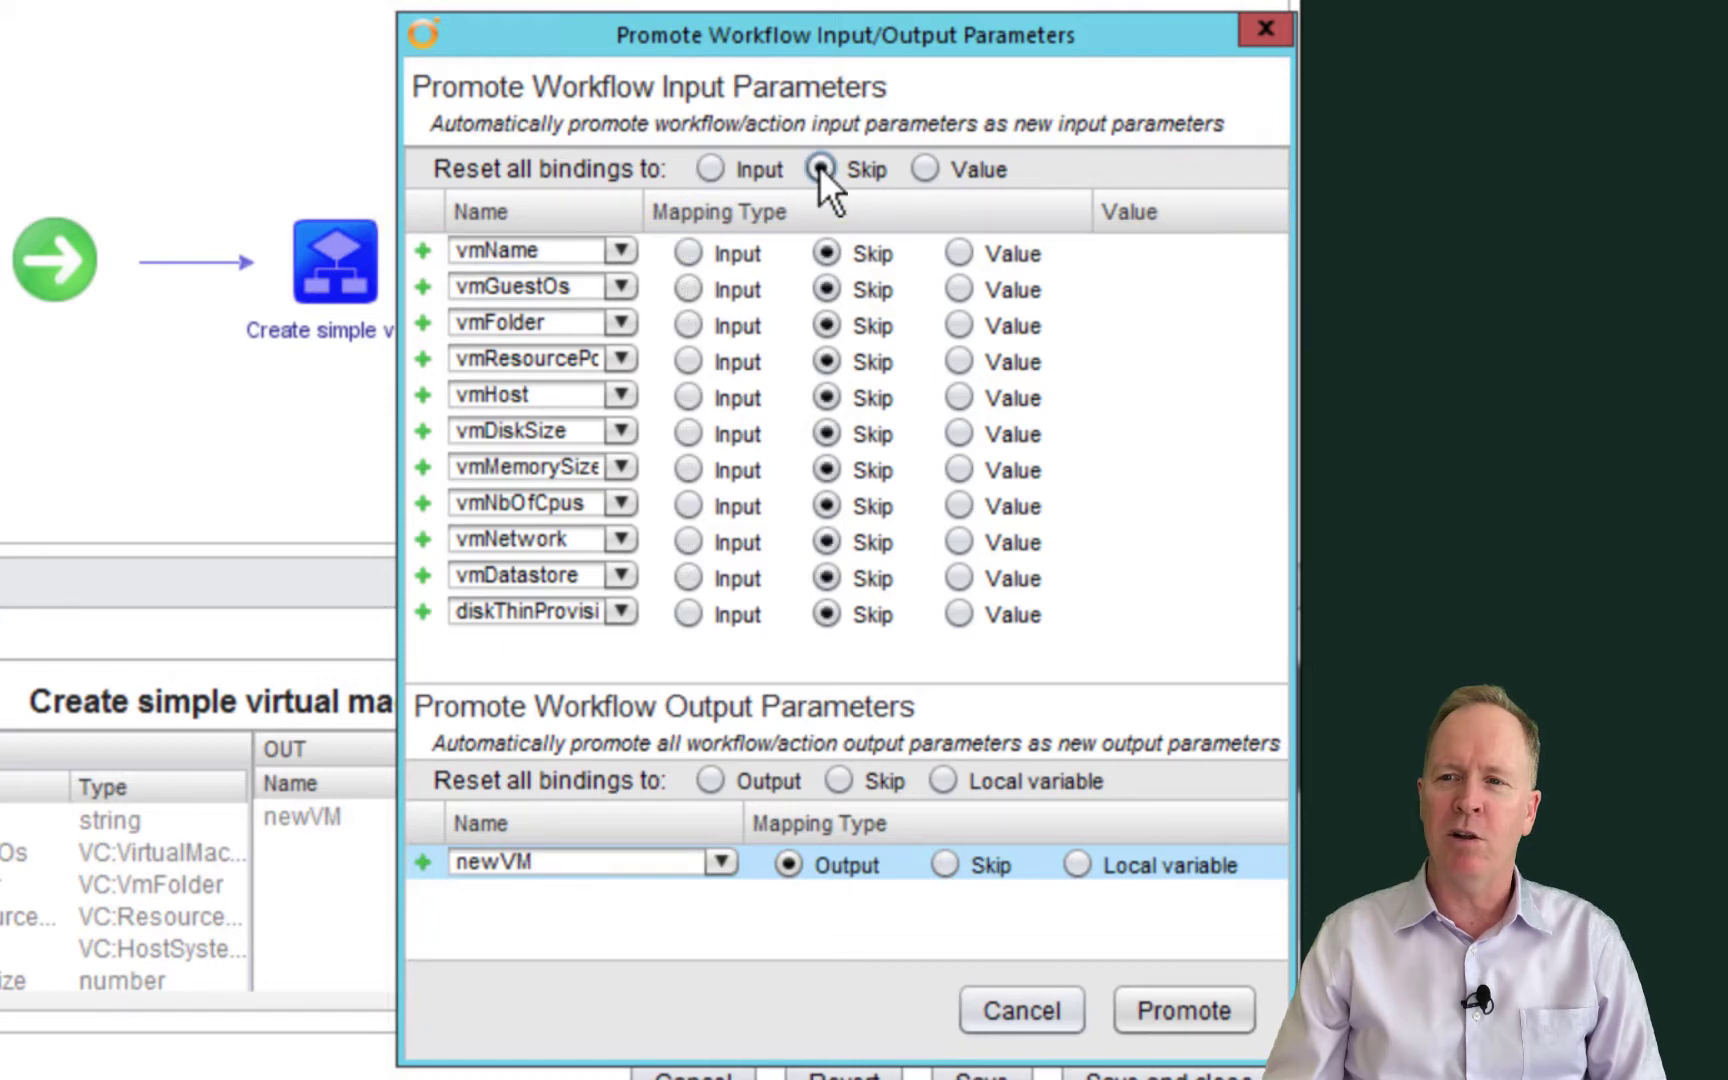
click(927, 170)
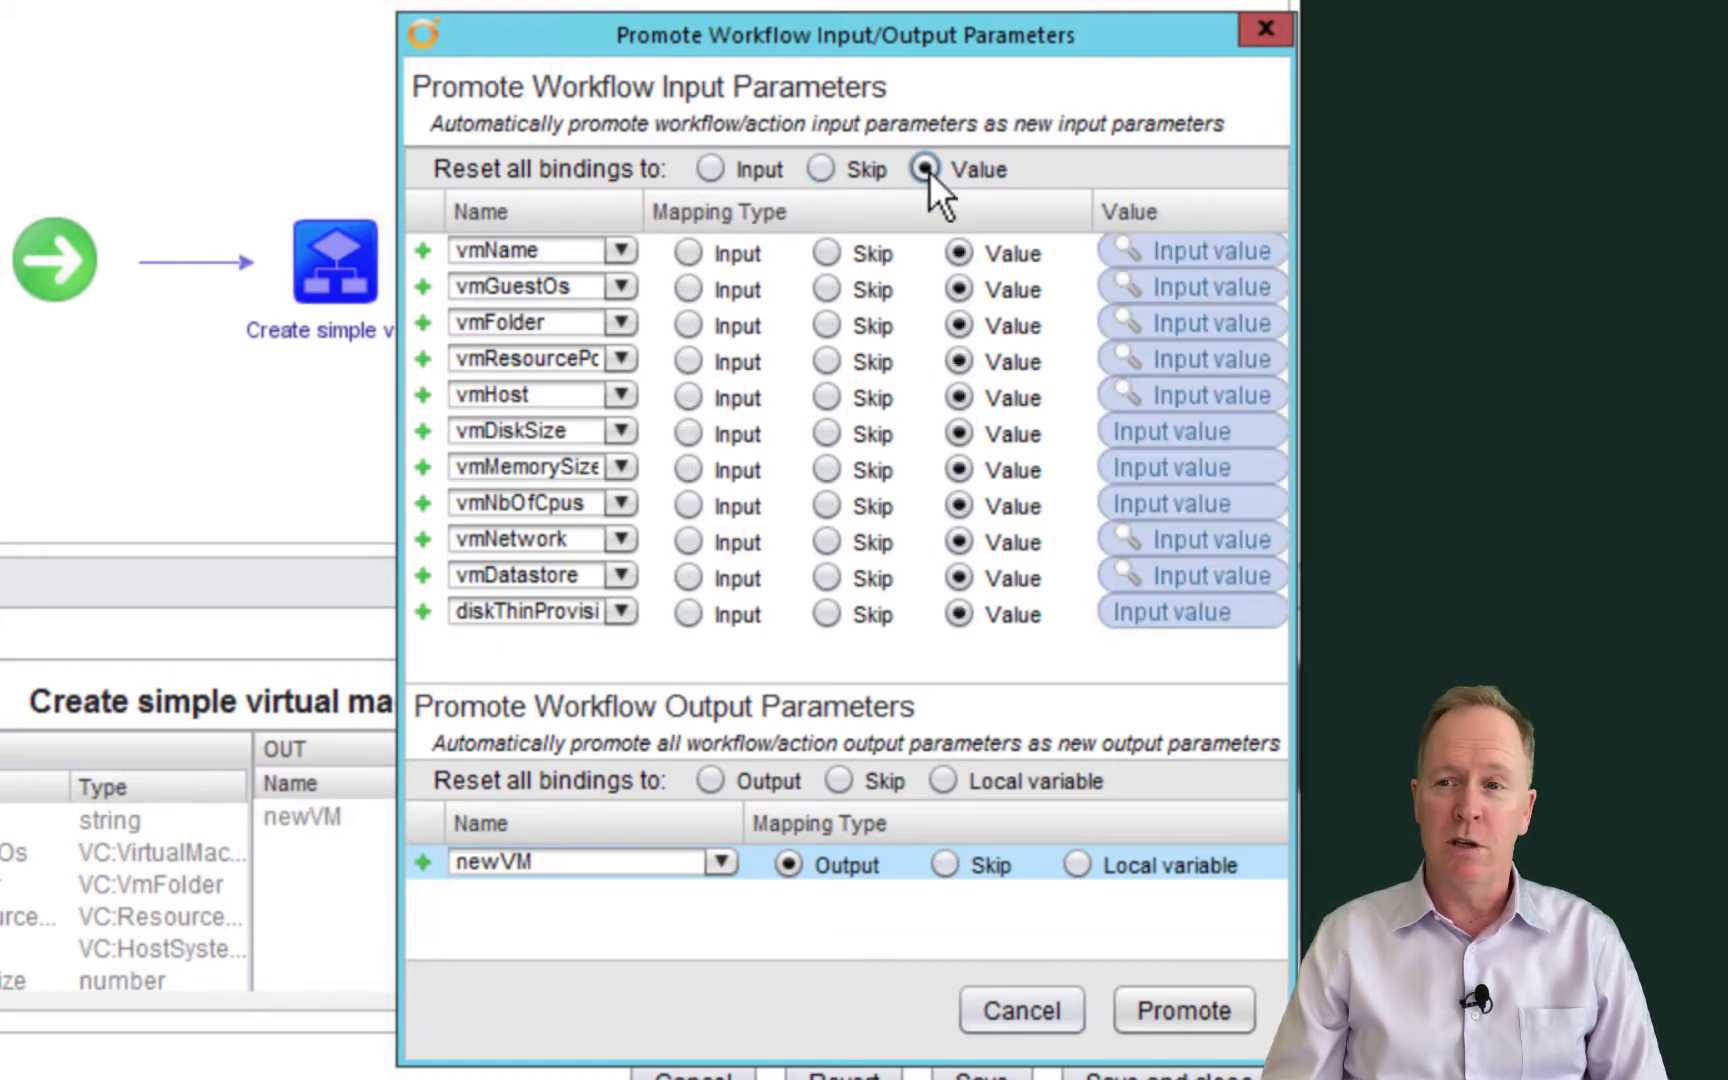
click(711, 170)
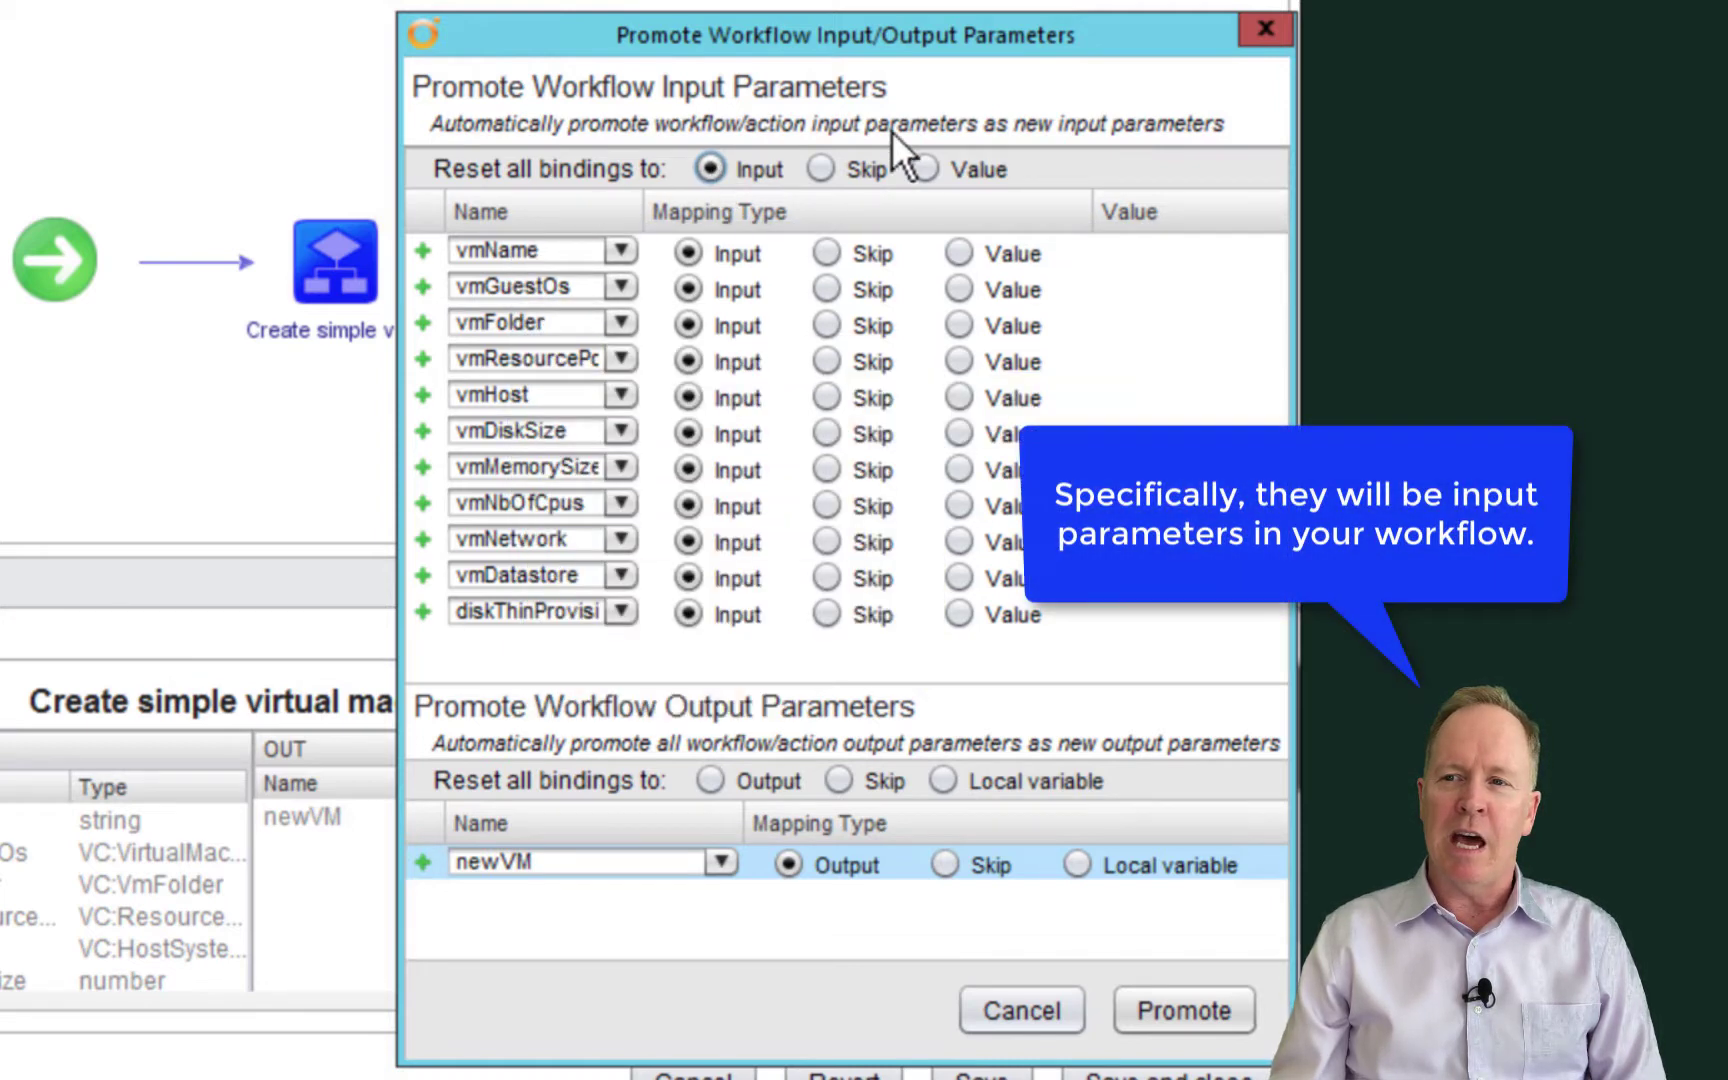
click(923, 169)
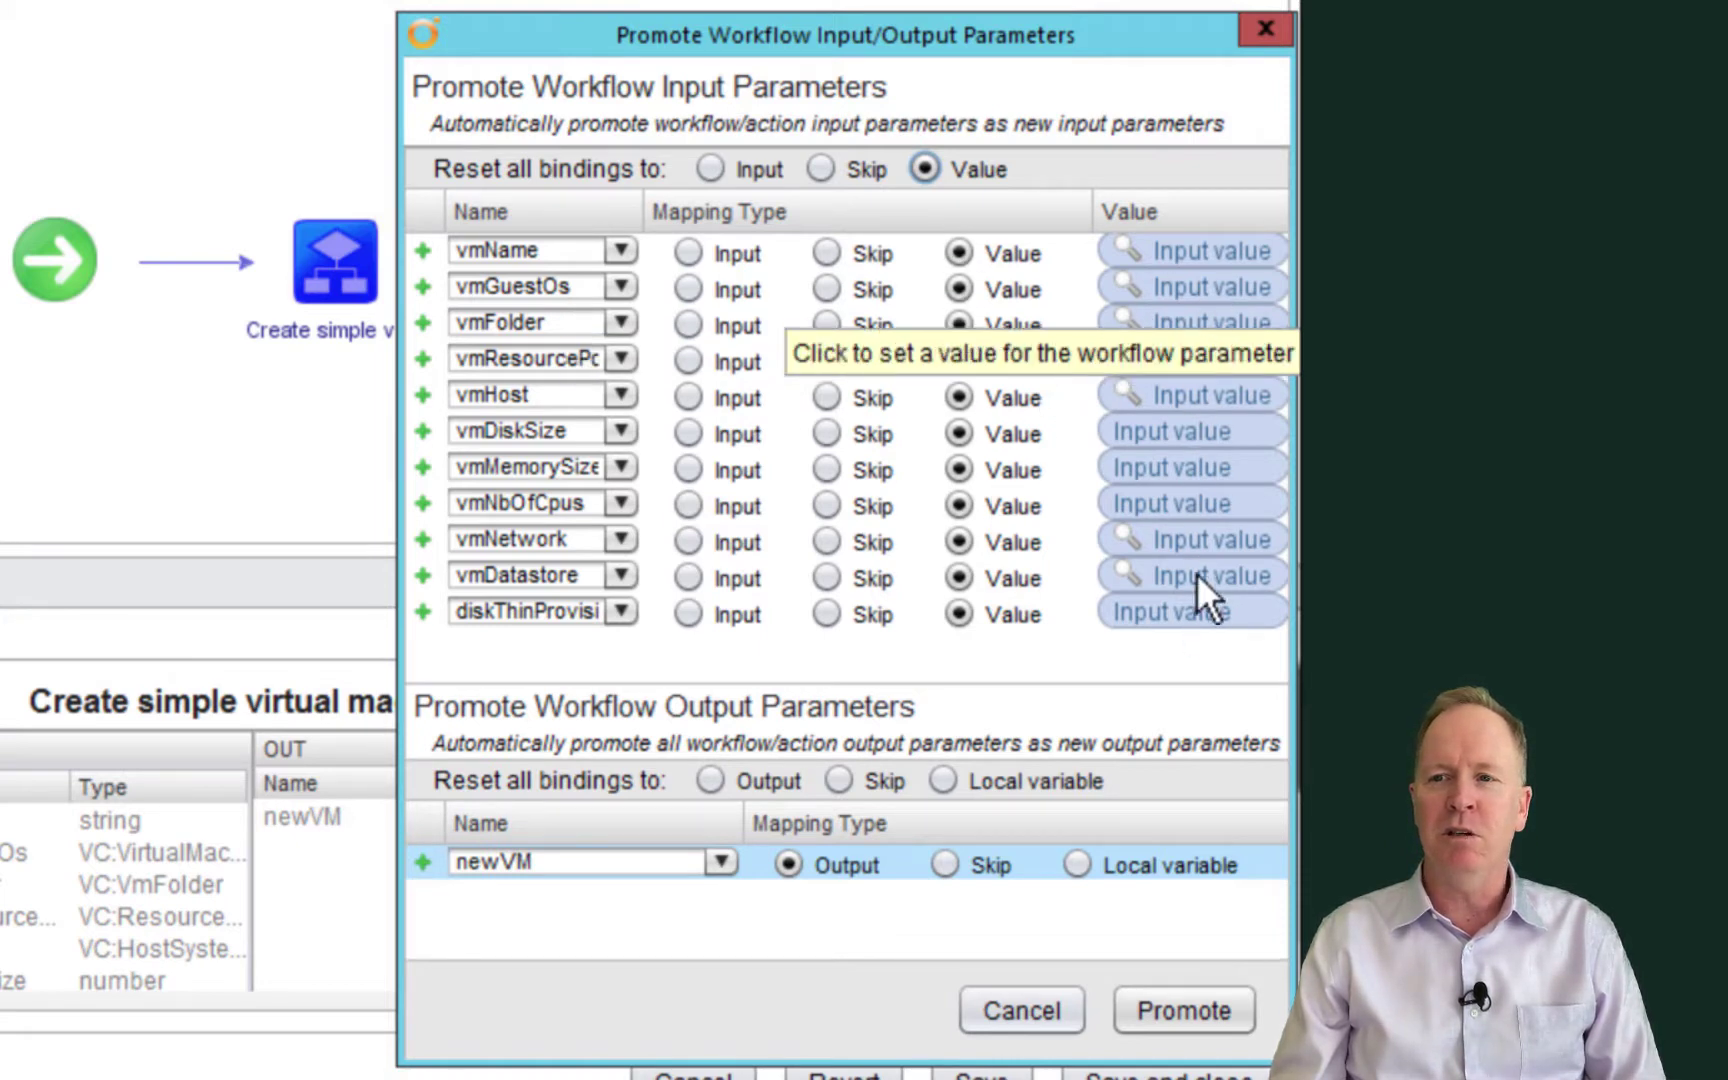
click(689, 253)
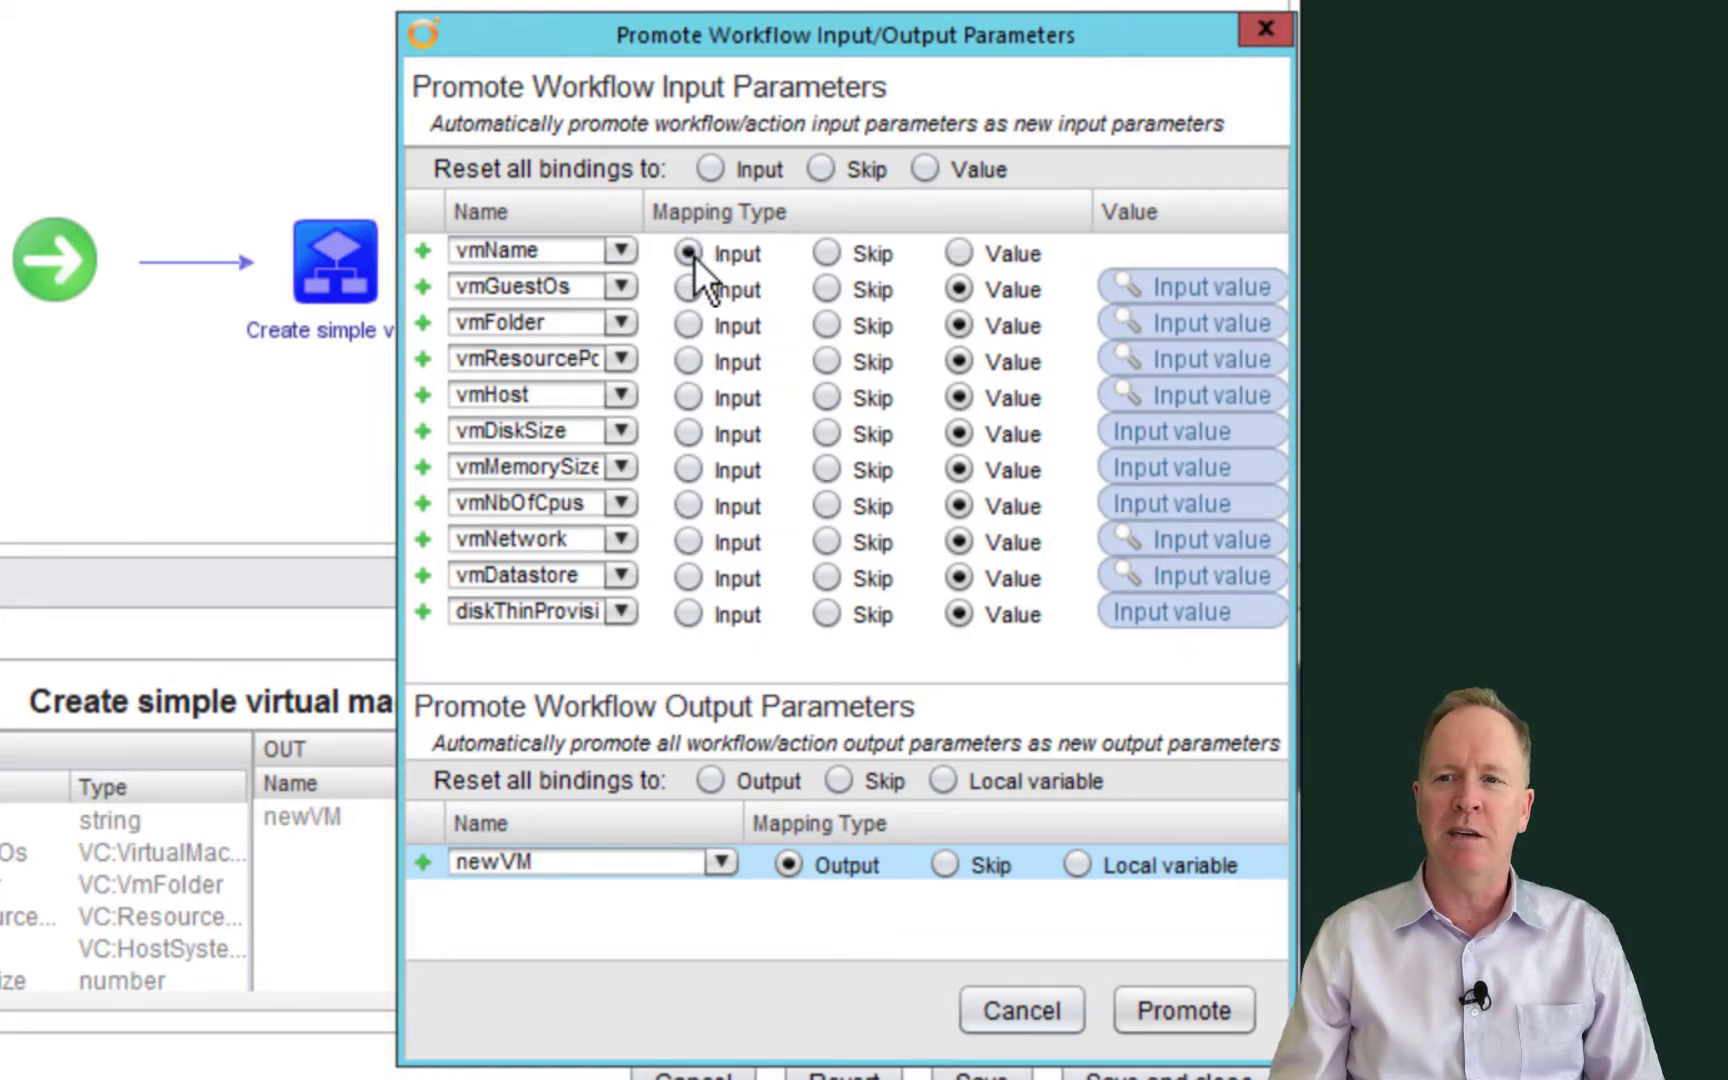
click(708, 172)
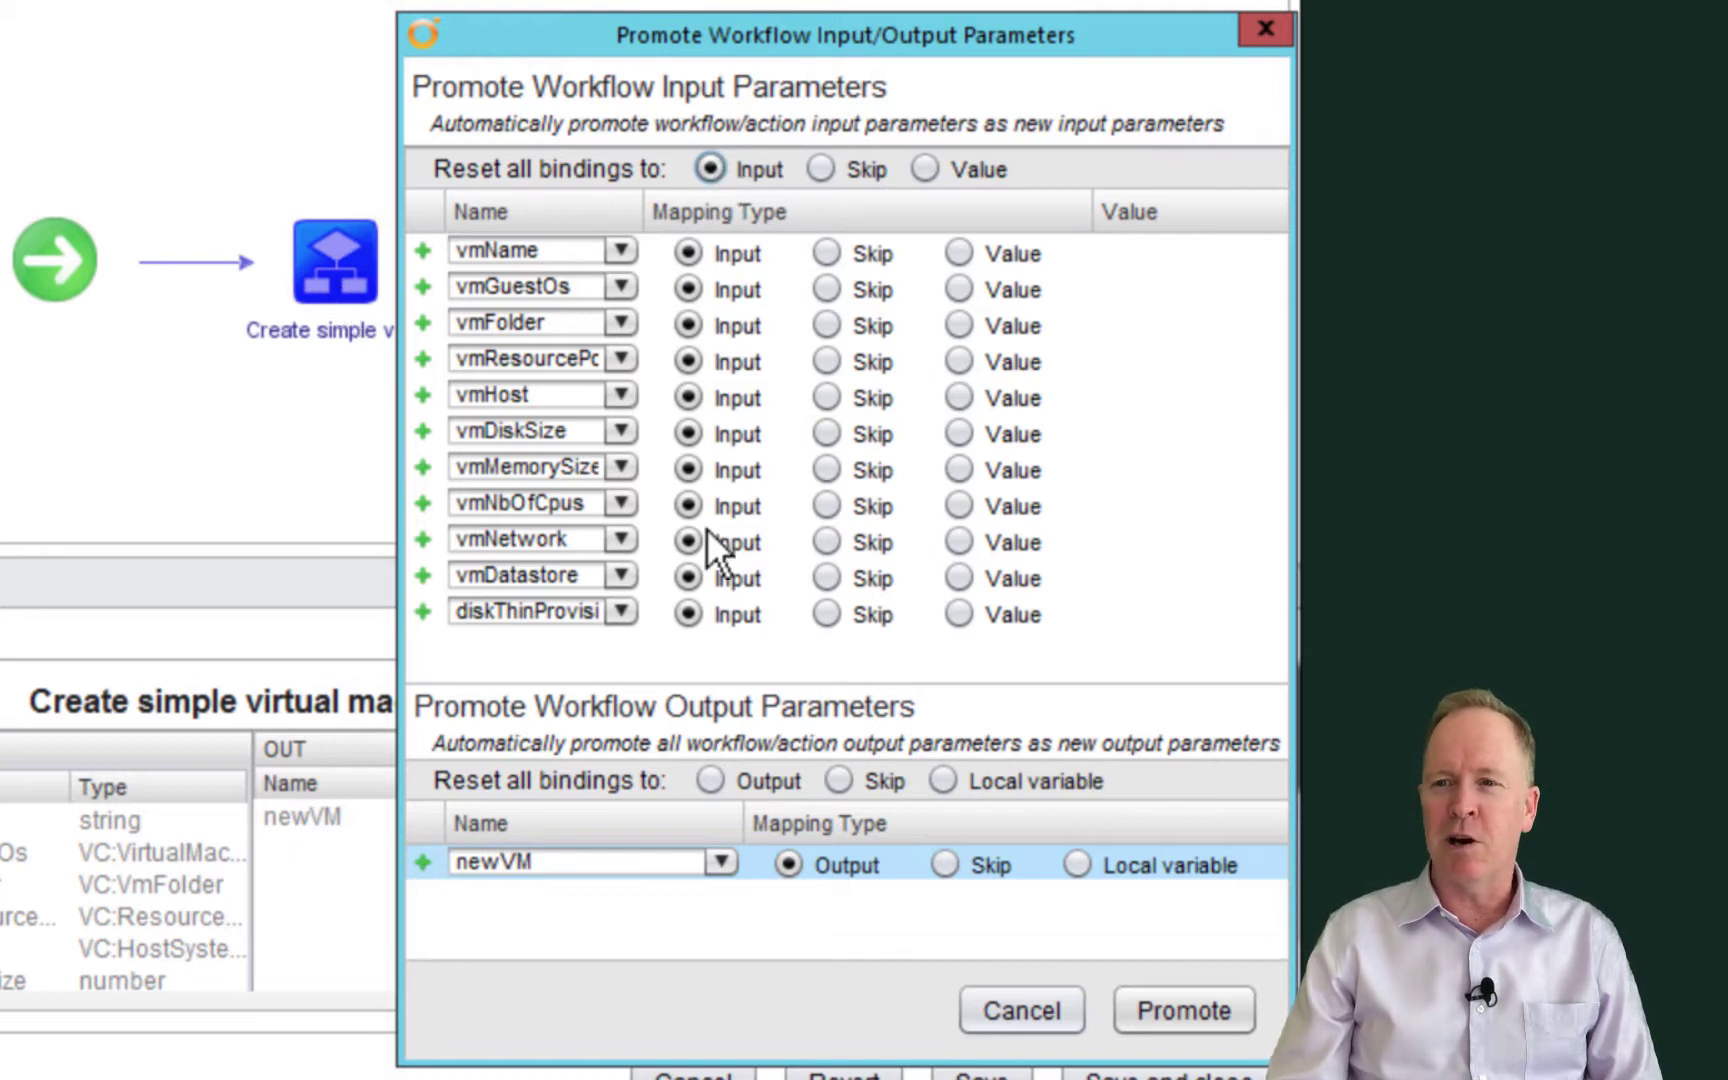
Map only the vmMemorySize and vmDatastore input parameters to Value
click(971, 469)
click(965, 565)
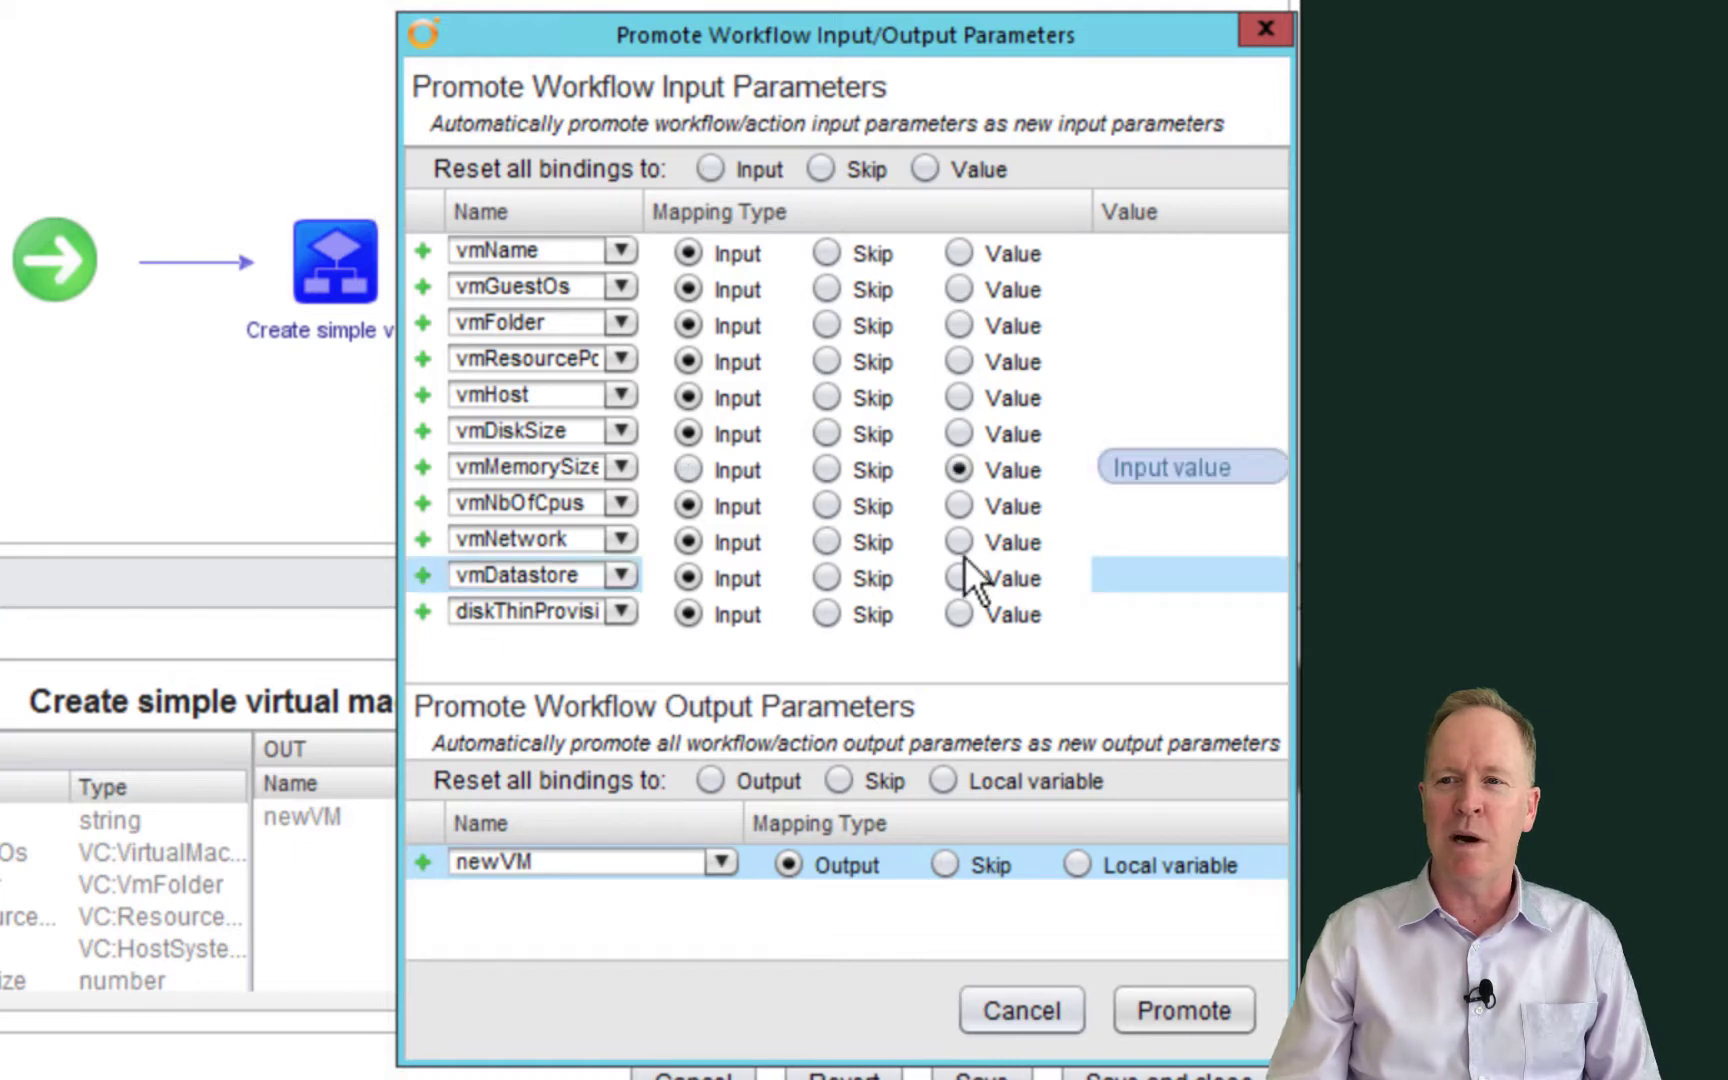
click(962, 580)
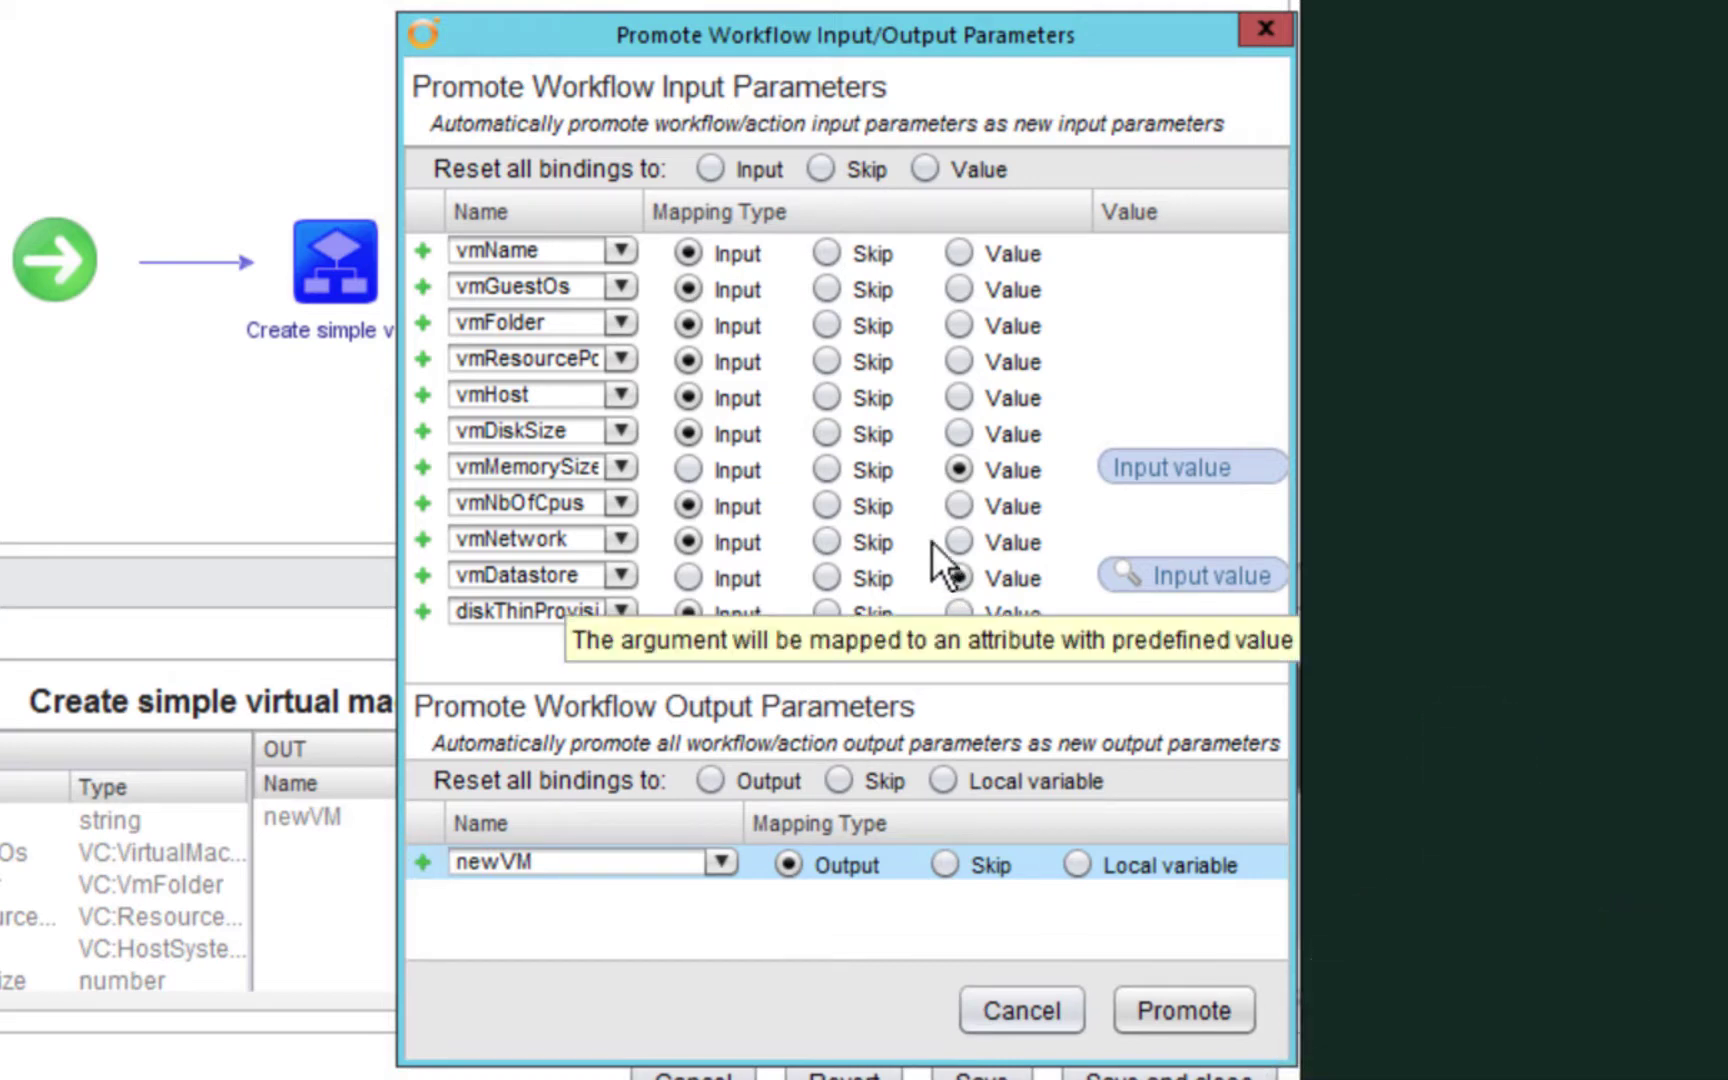
Map all the workflow's input parameters to Value, except vmName, which is mapped to Input
click(924, 169)
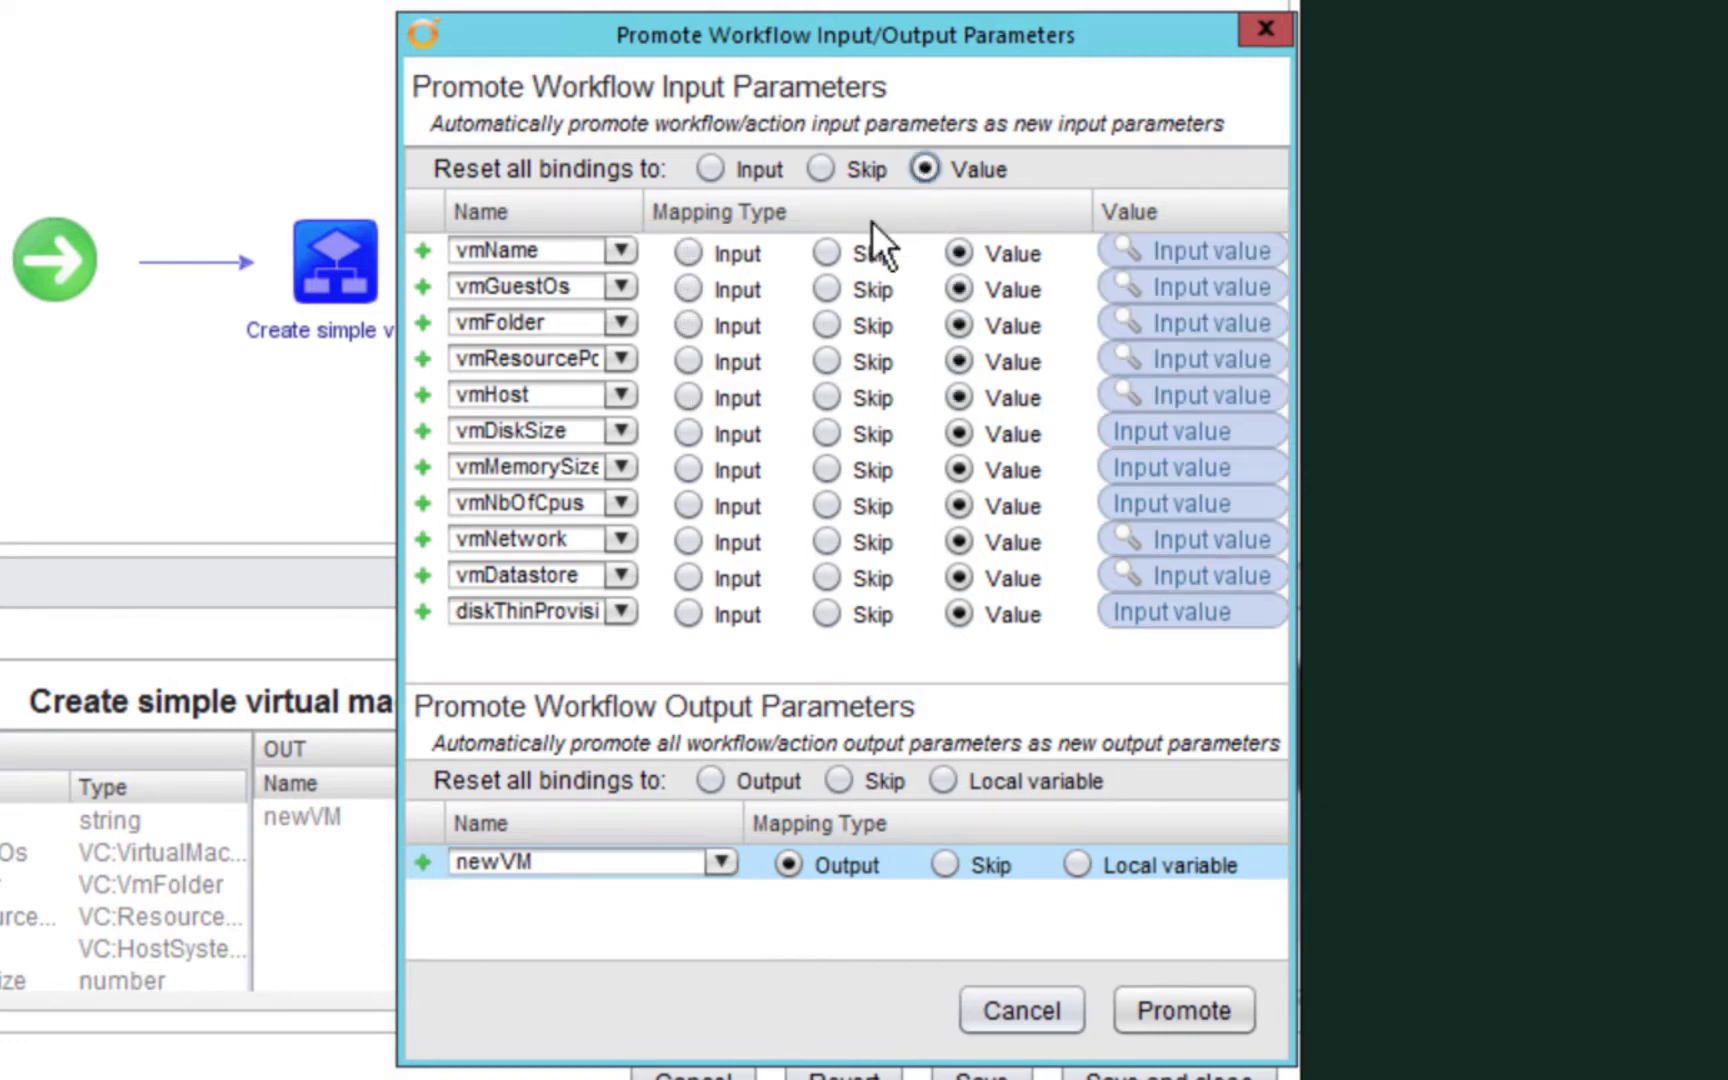
click(689, 253)
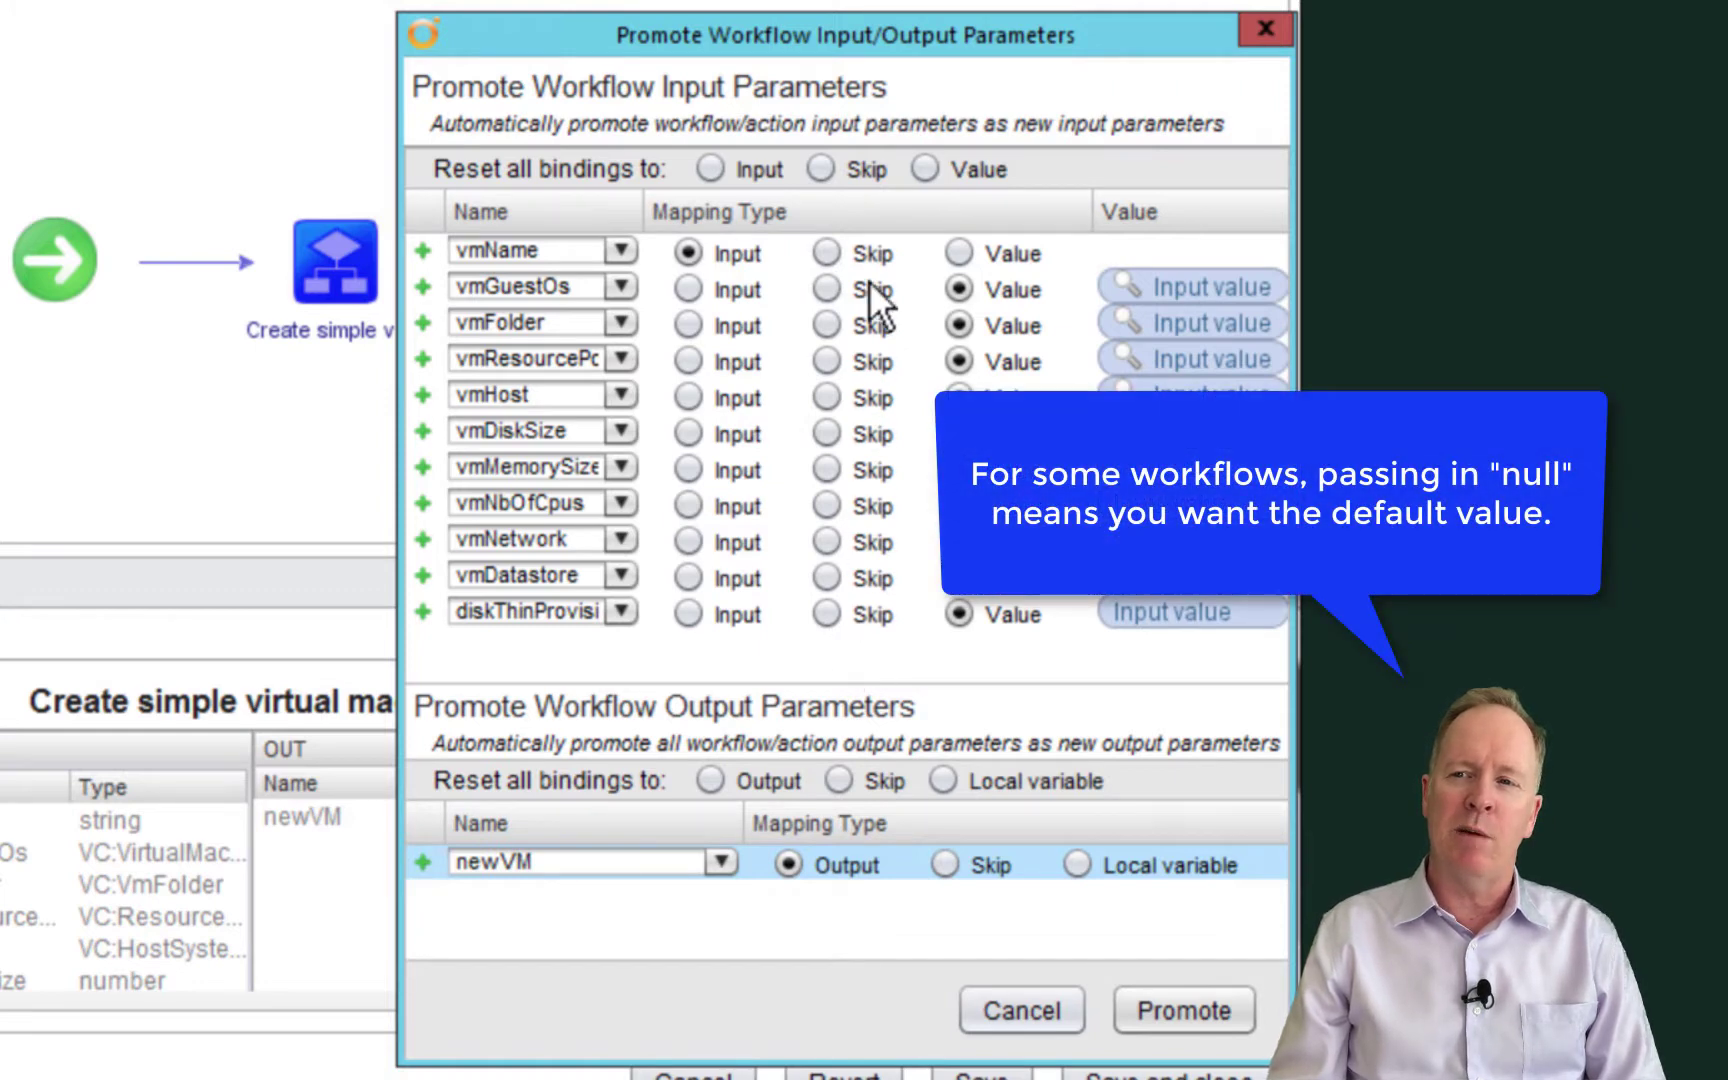
mouse_move(856, 180)
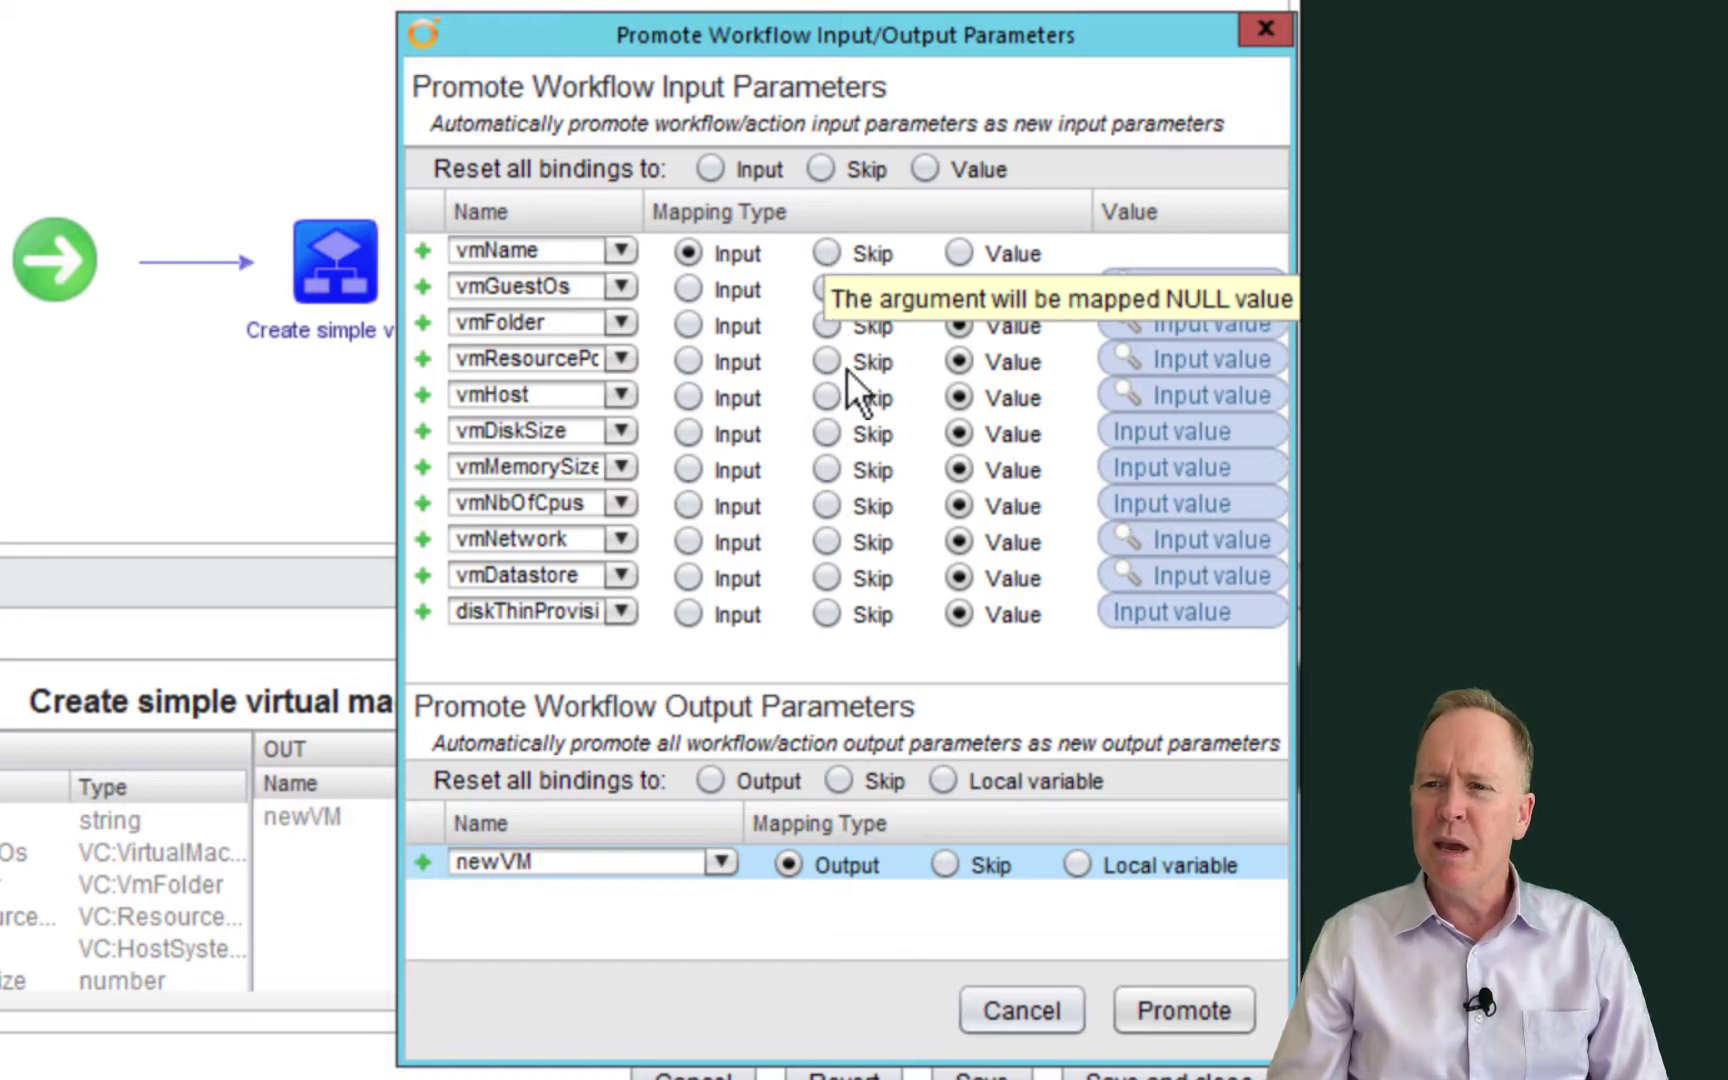
click(686, 246)
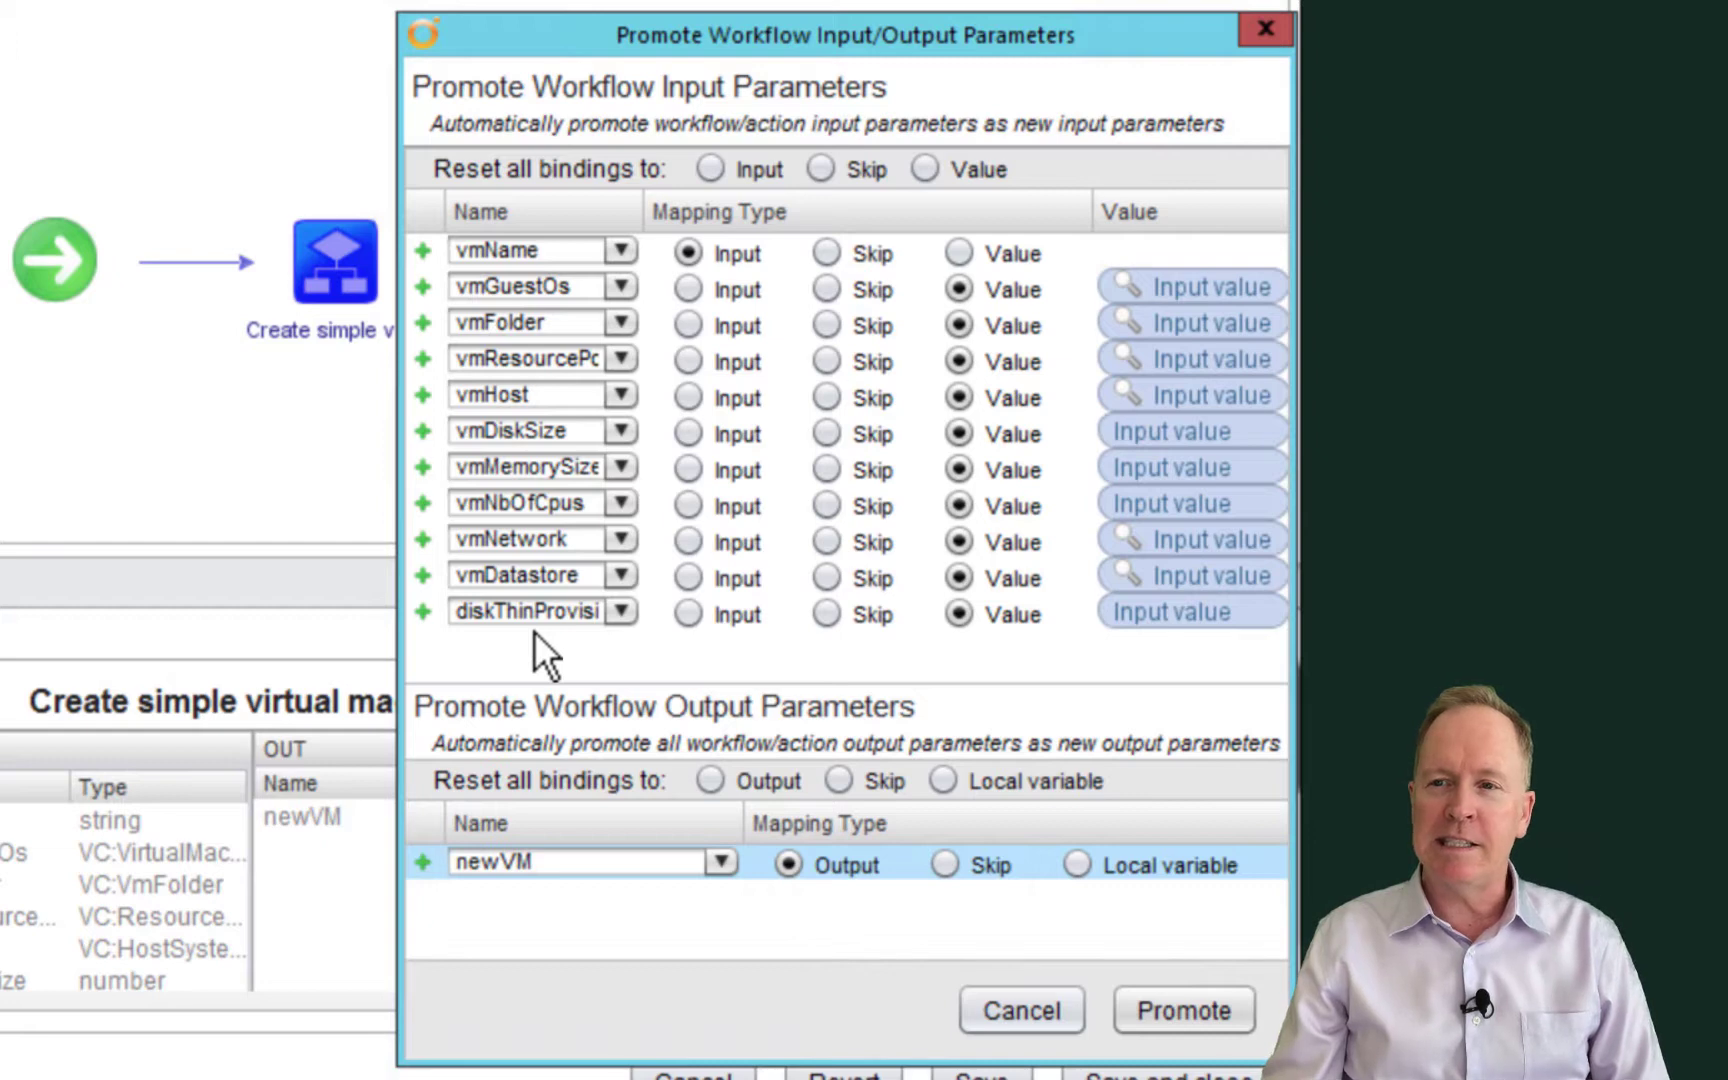
Rename the promoted vmName input parameter to virtualMachineName
click(624, 246)
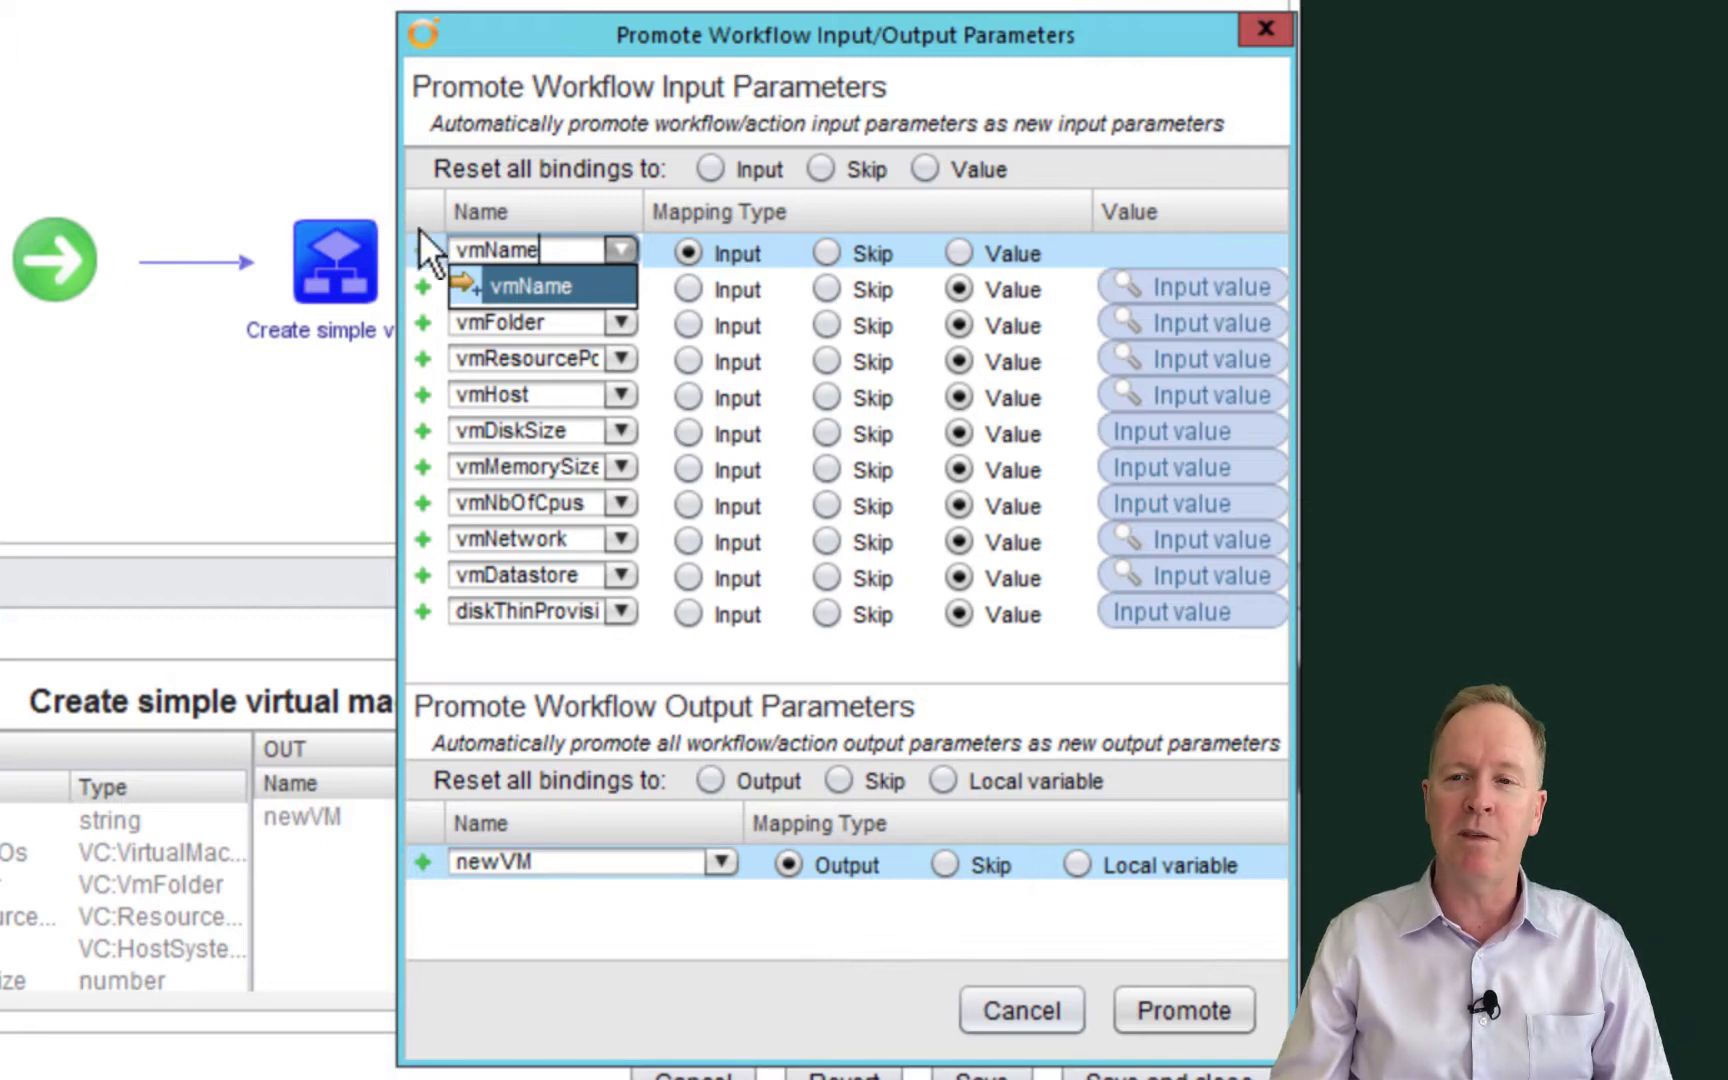
click(624, 244)
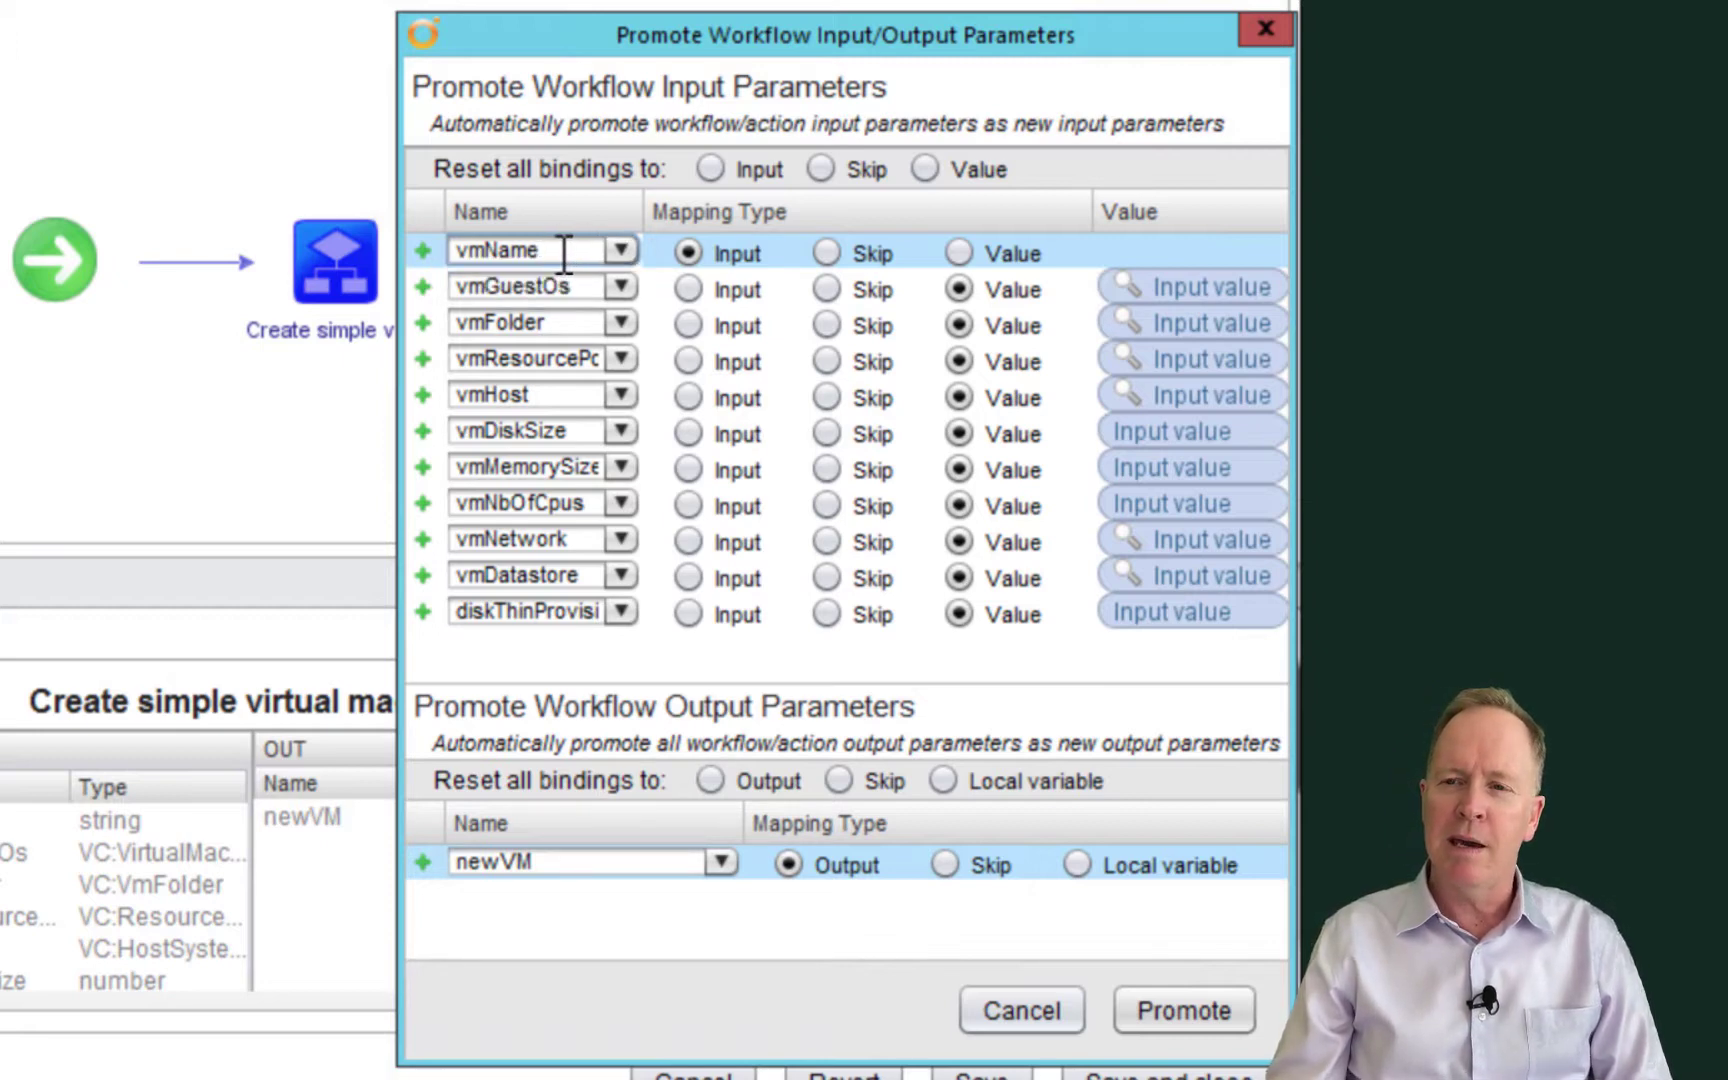
key(Left)
key(Left)
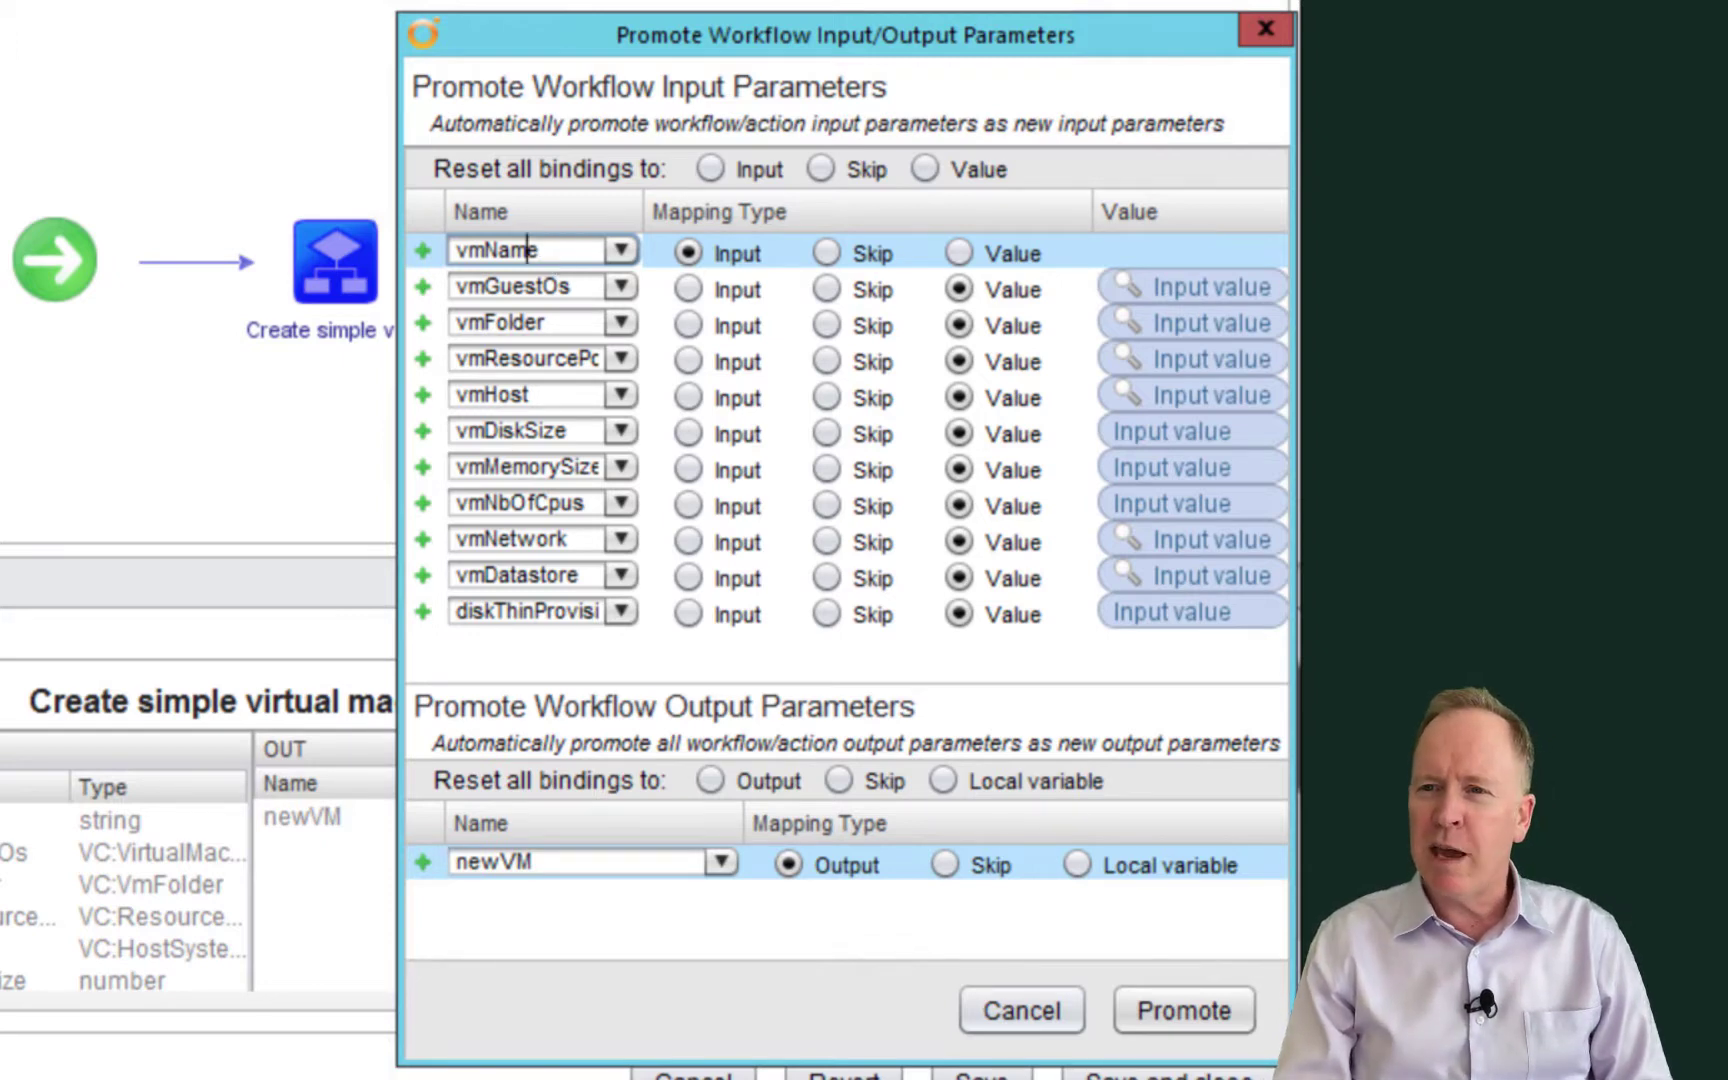
key(Left)
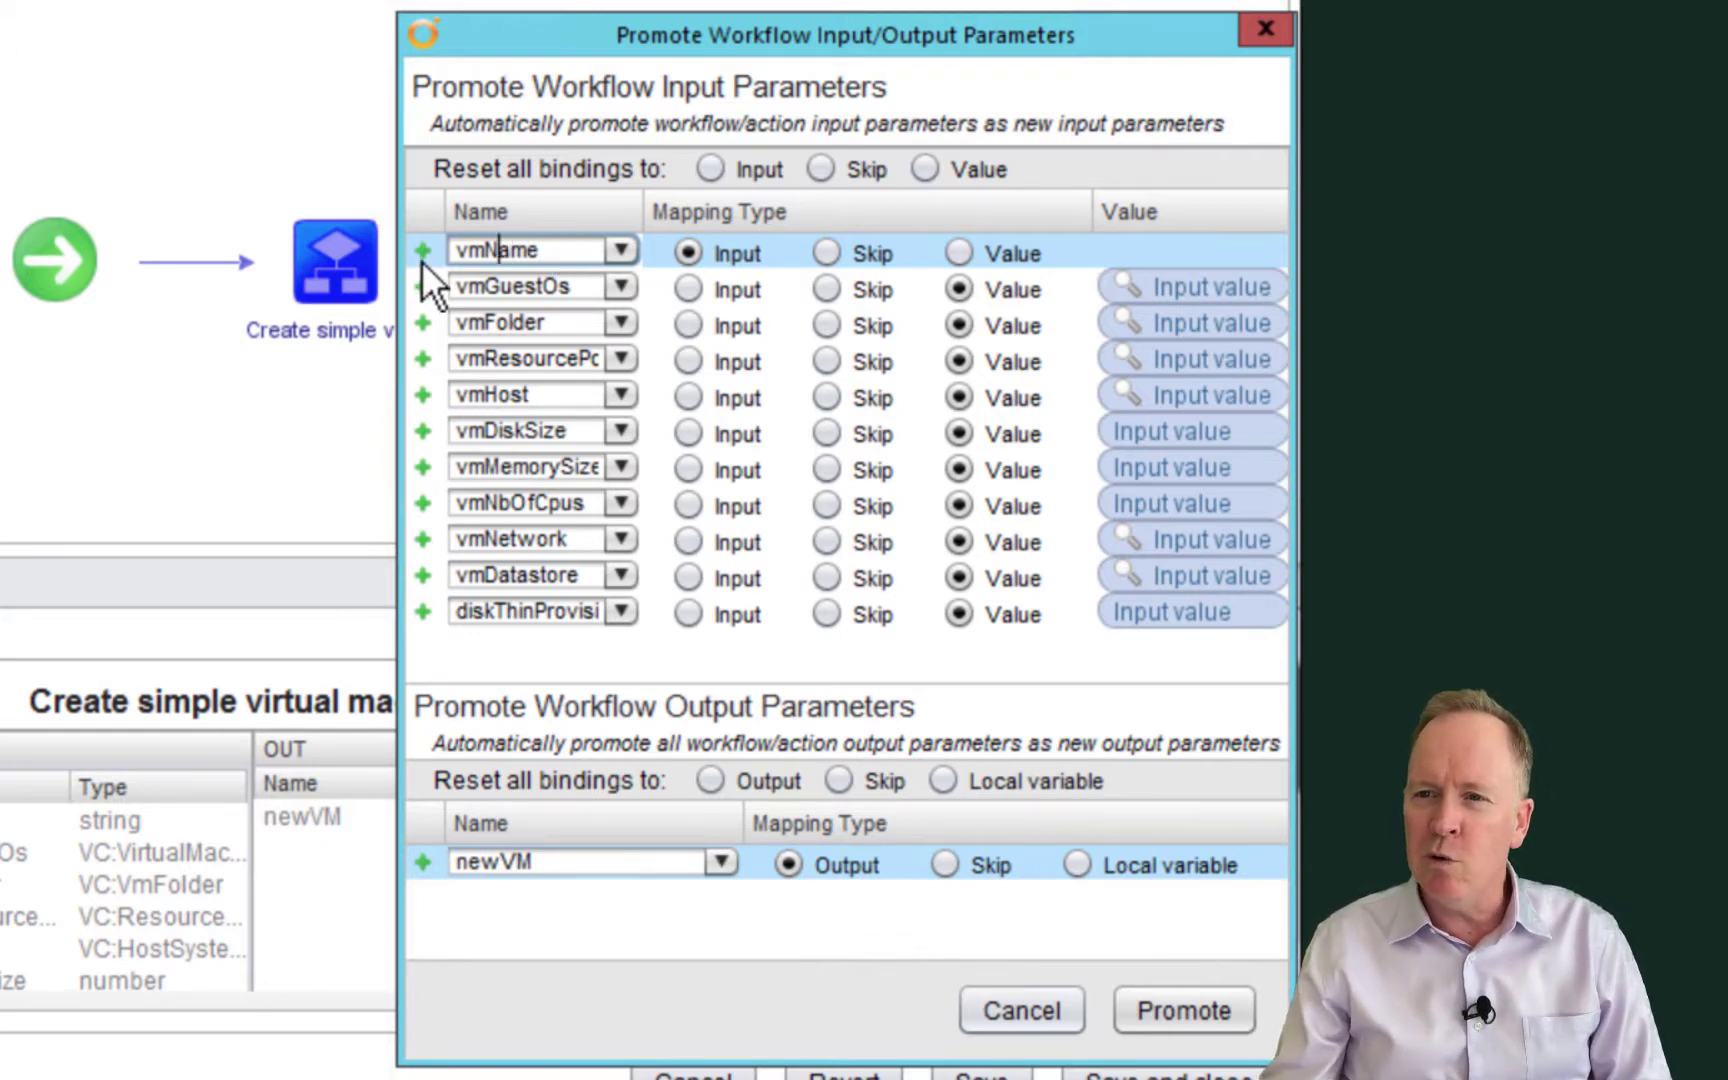
mouse_move(460, 355)
key(Left)
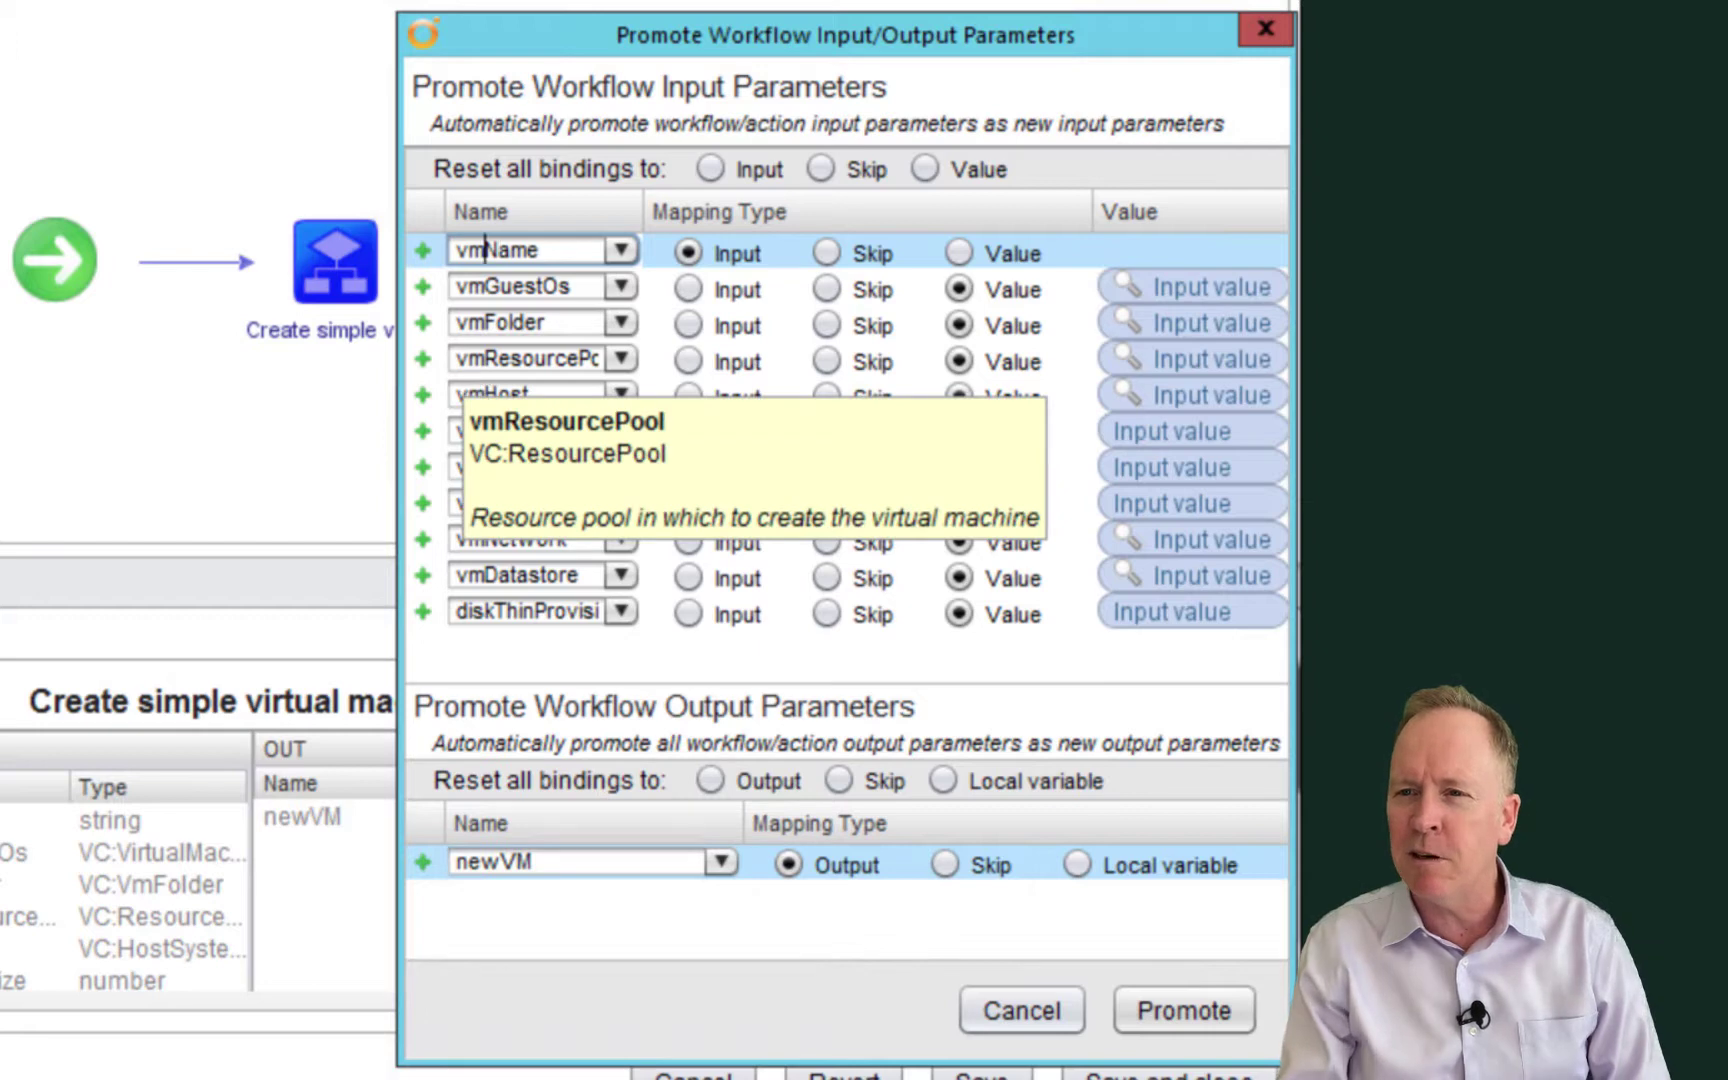
key(Left)
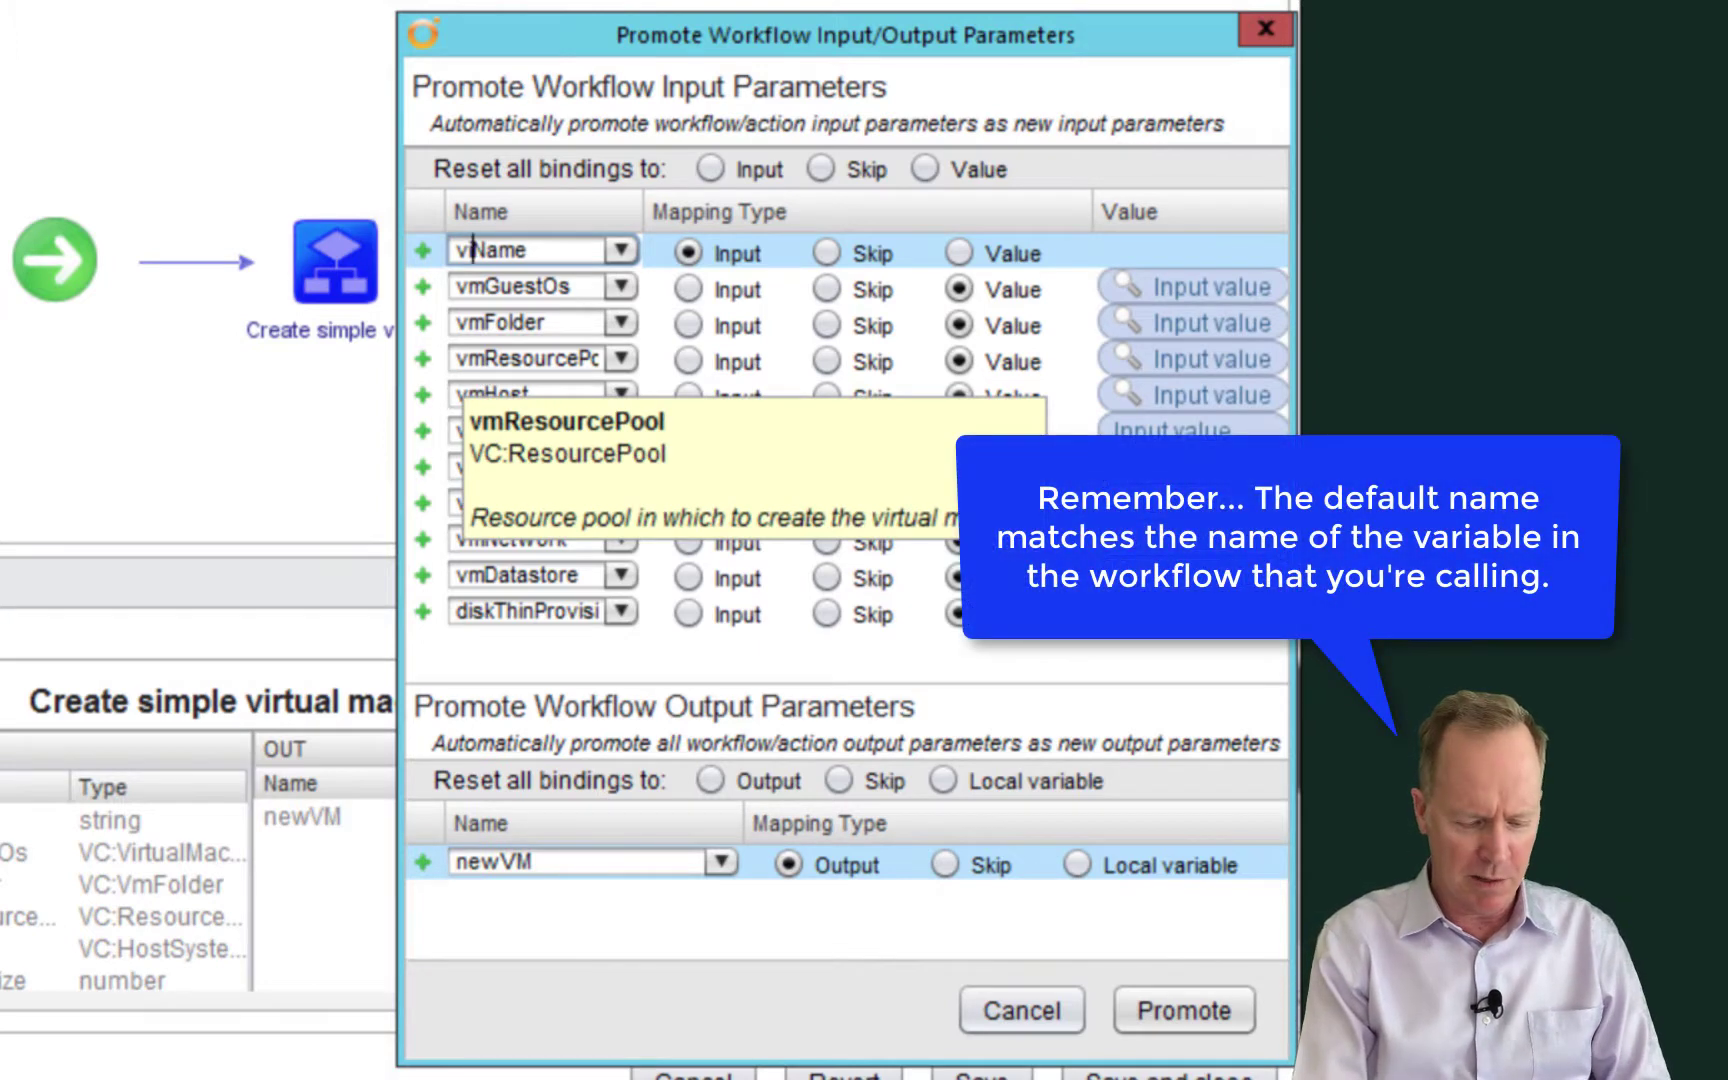
key(BackSpace)
text(irtual)
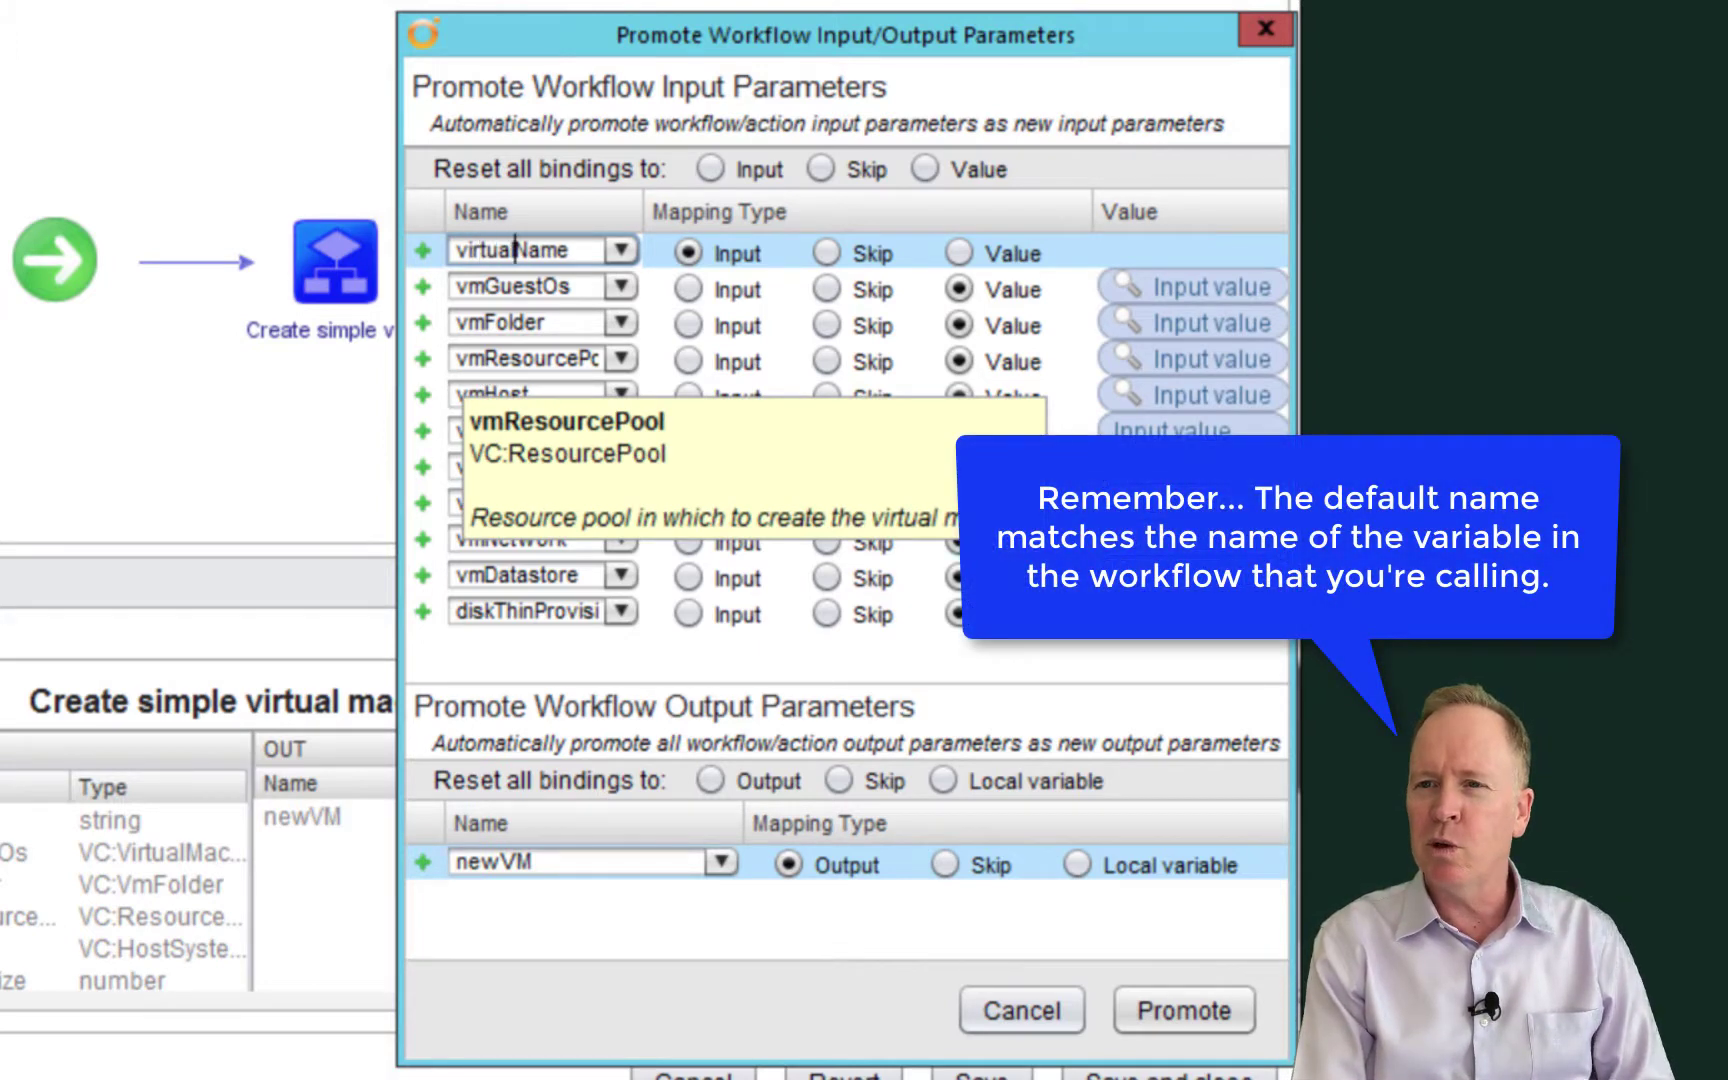
text(Machine)
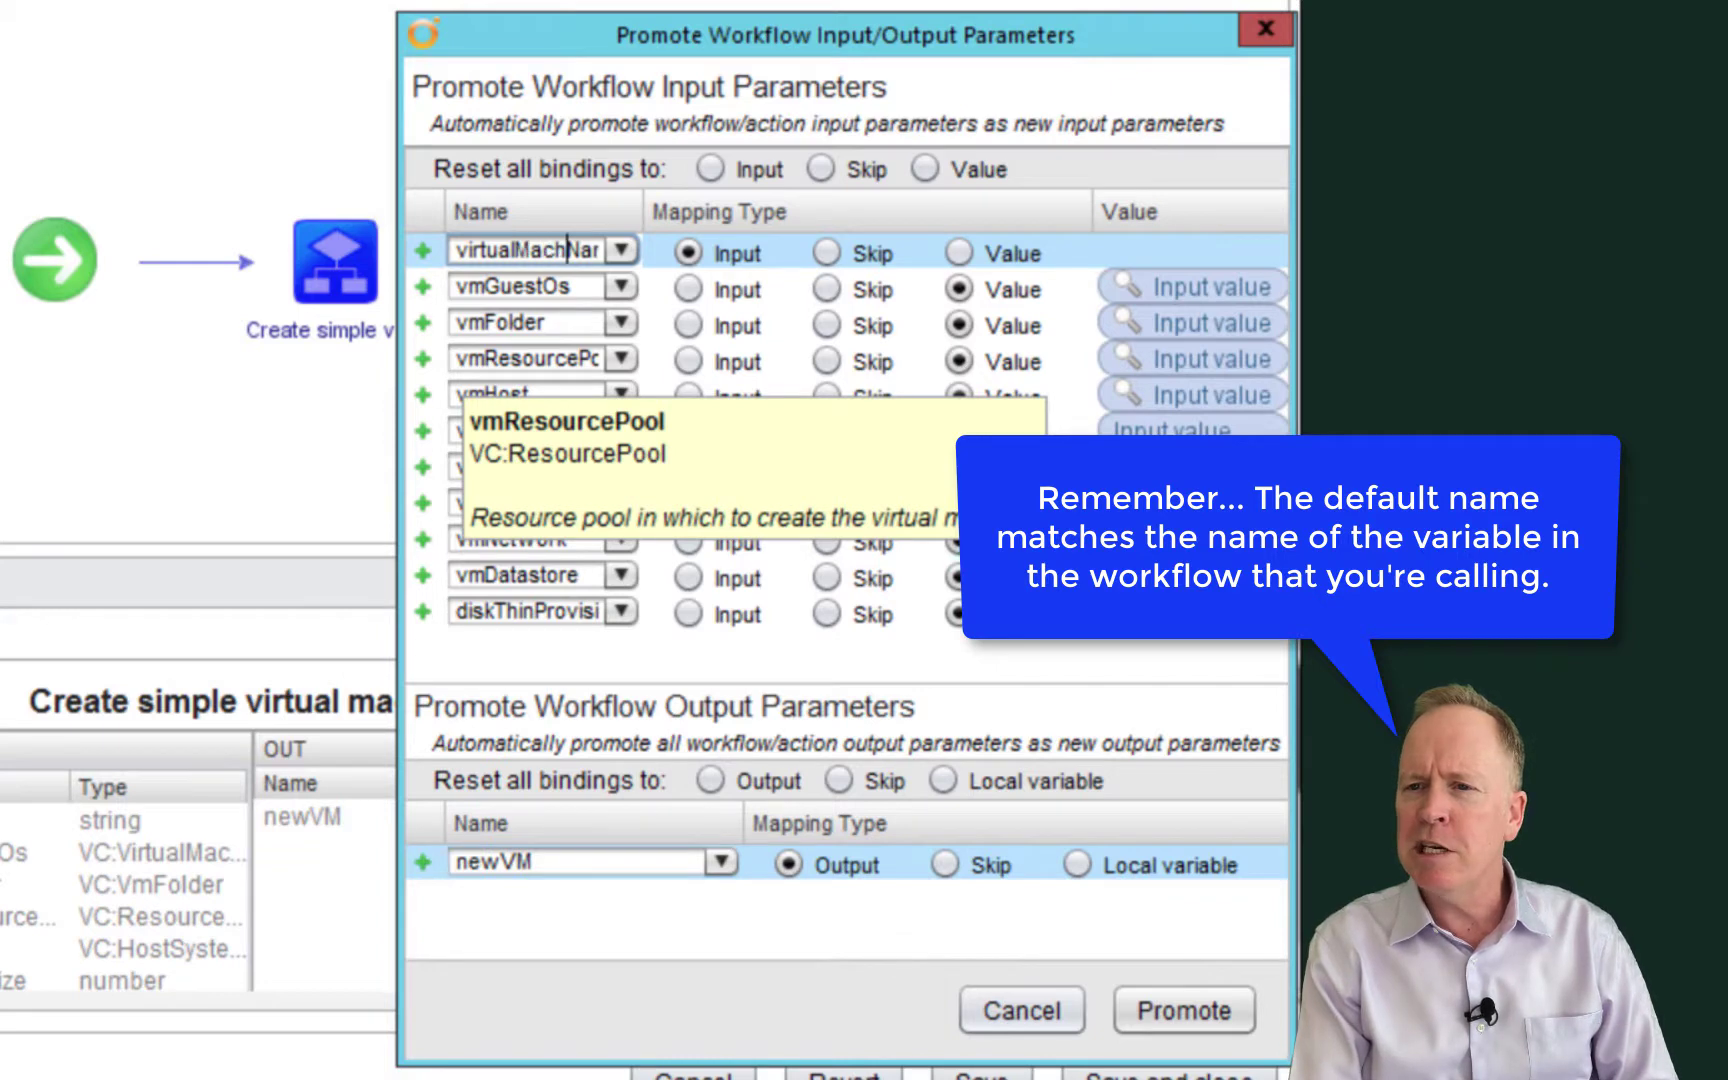
key(Right)
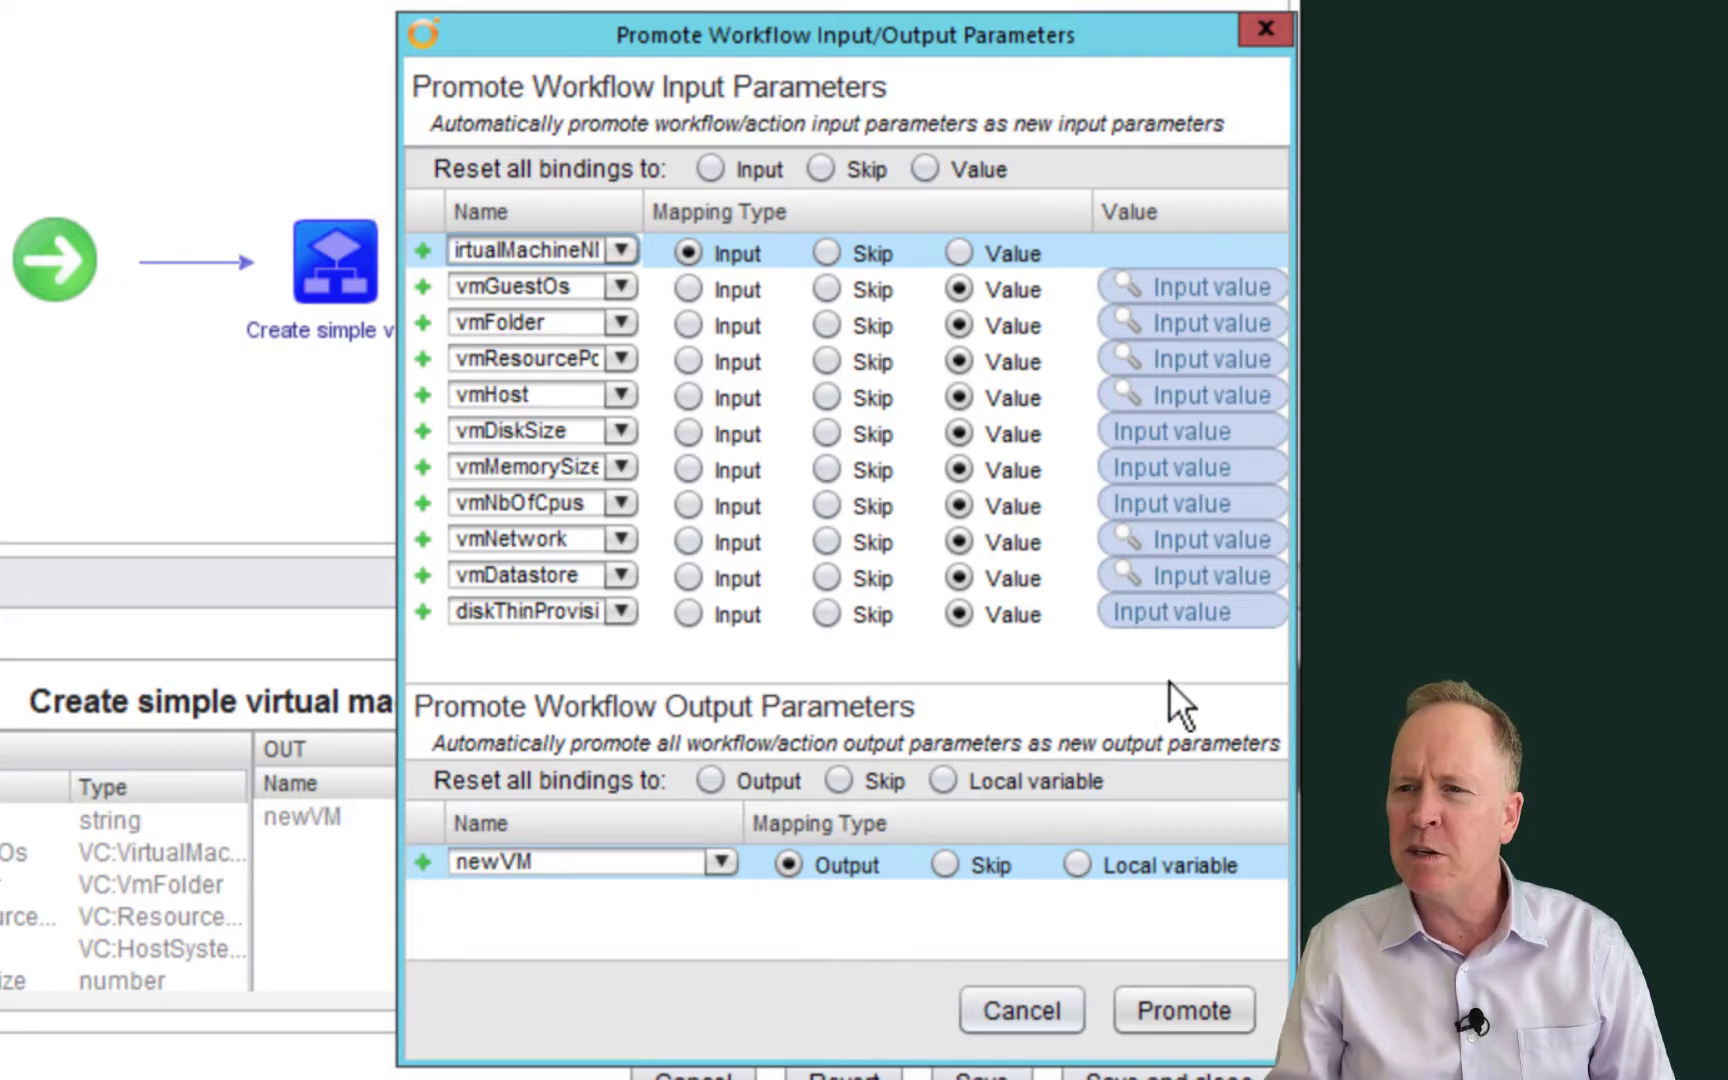
Preset the disk thin provisioning parameter to Yes and vmDiskSize to 100, and promote the parameters
click(1193, 613)
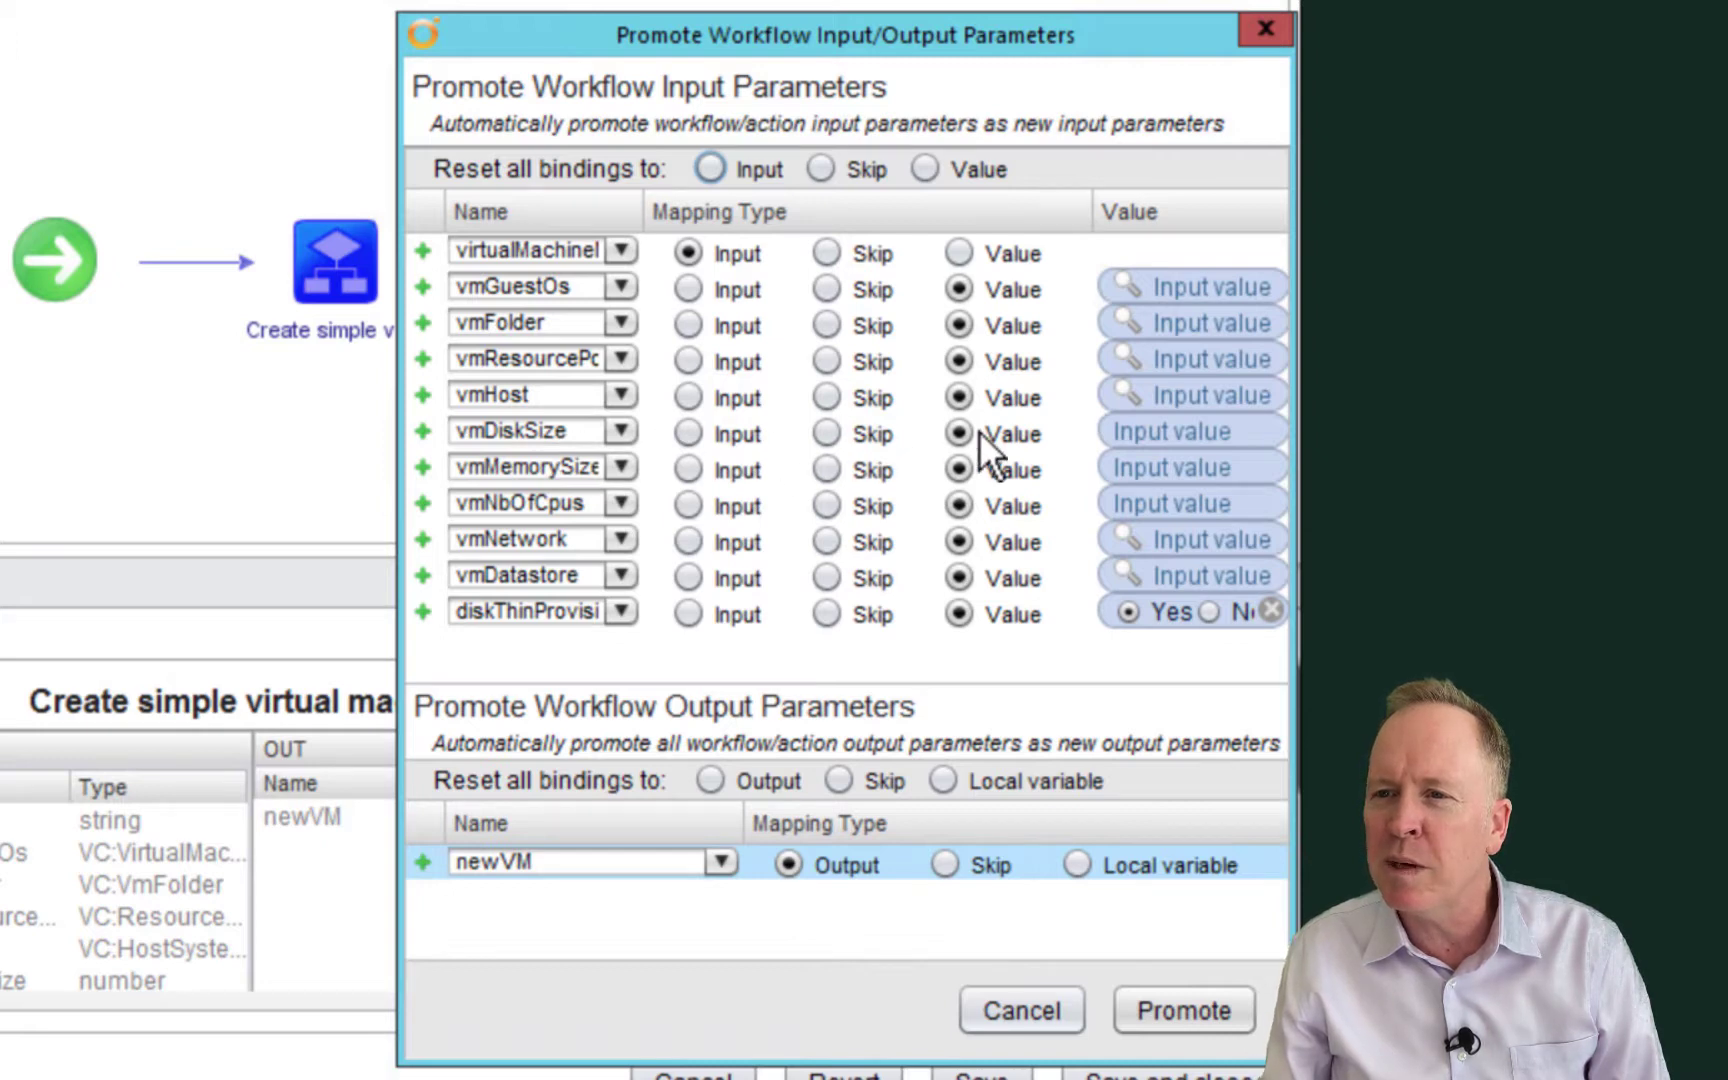
click(1125, 432)
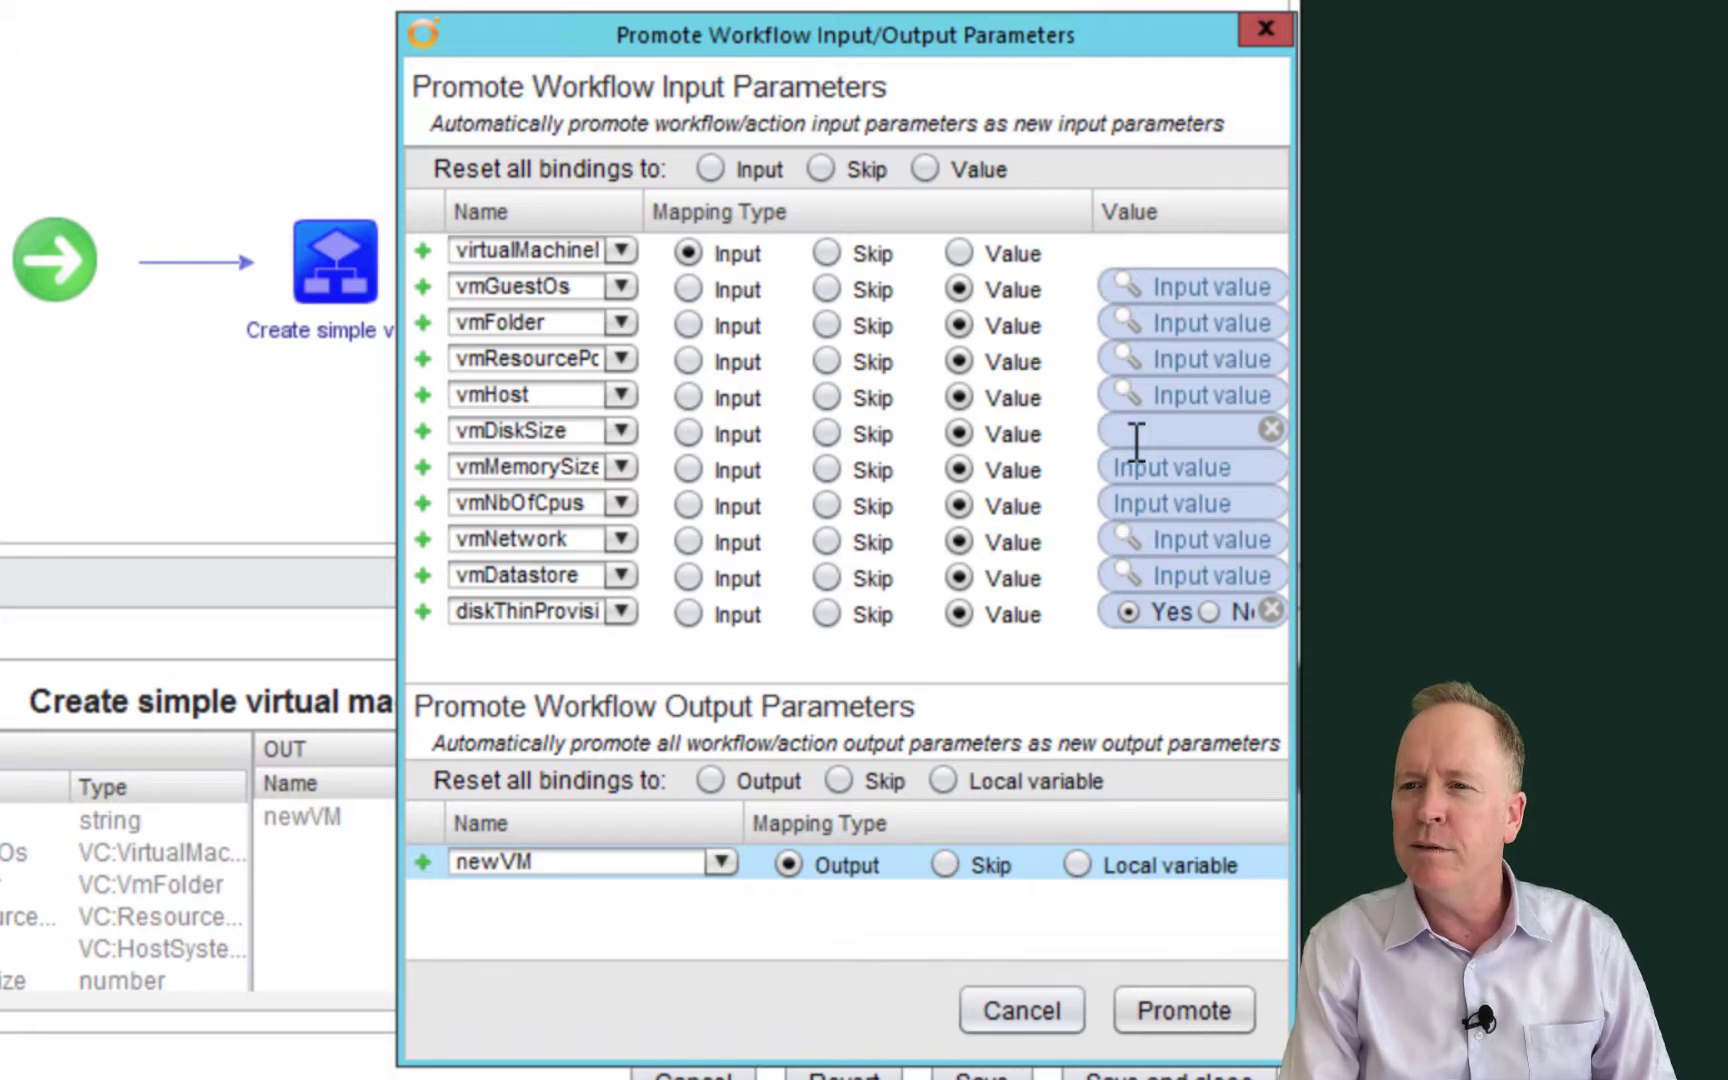
text(1)
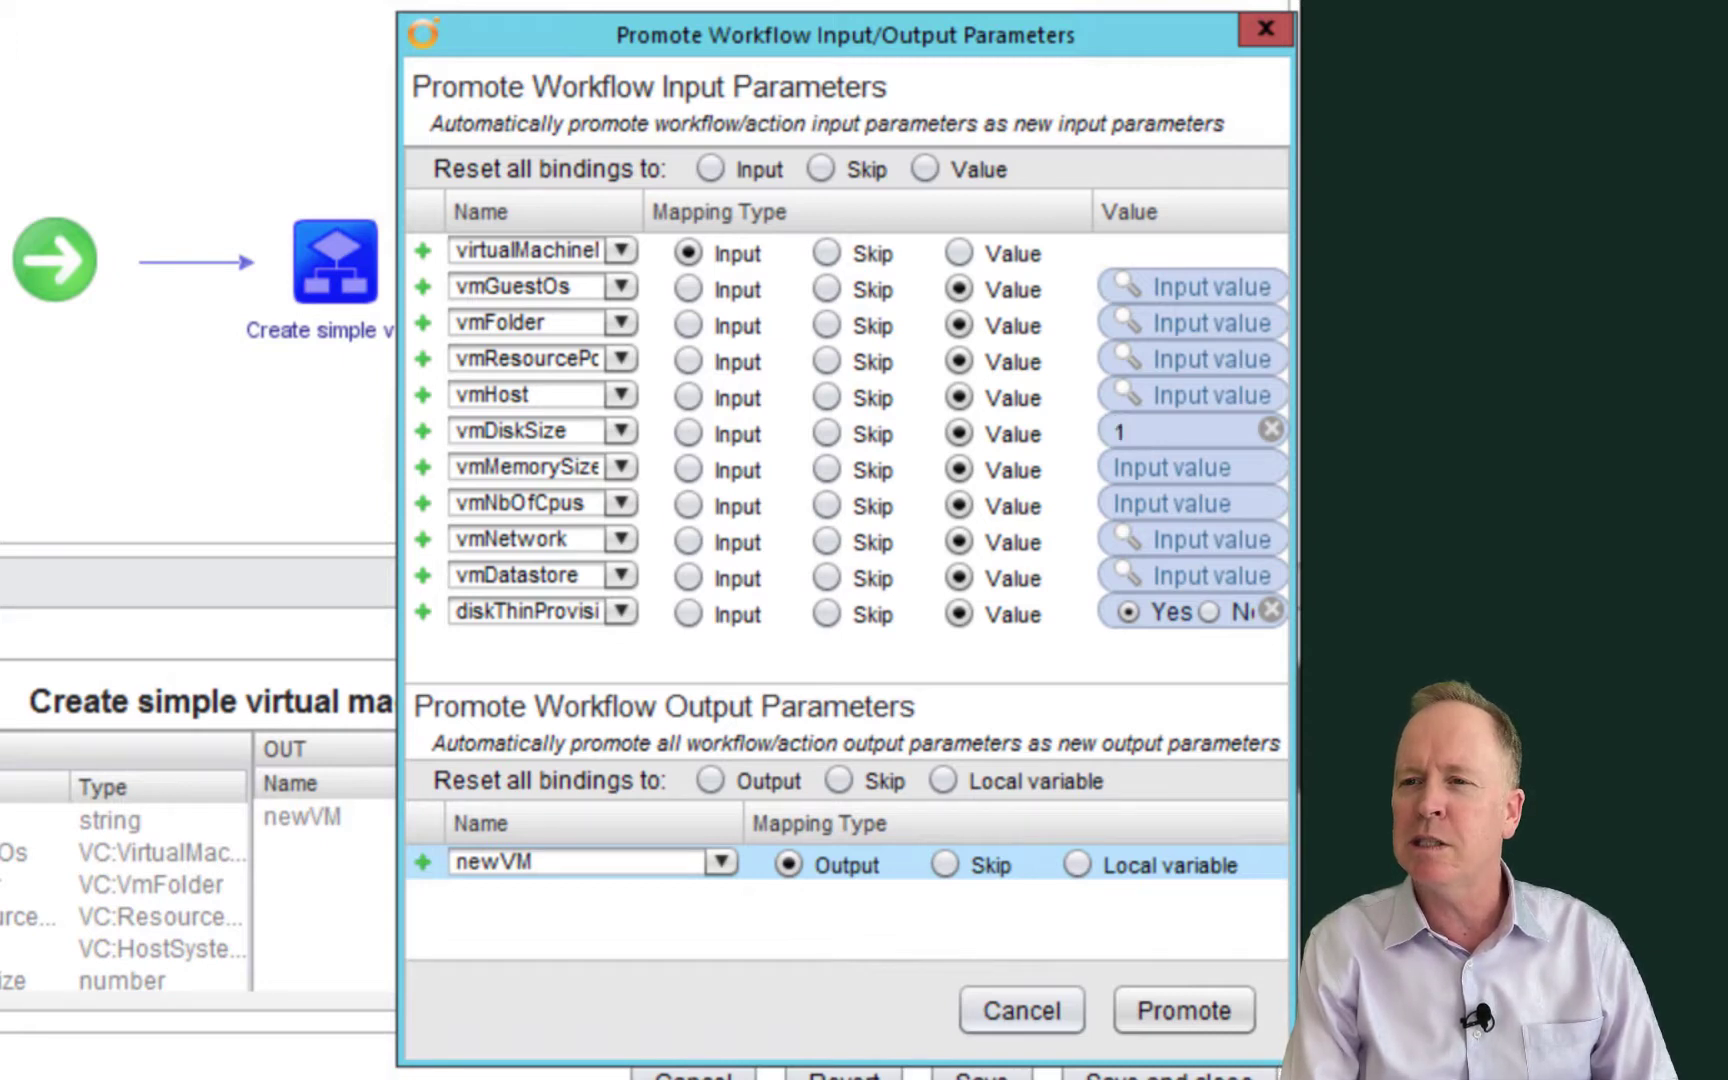
text(00)
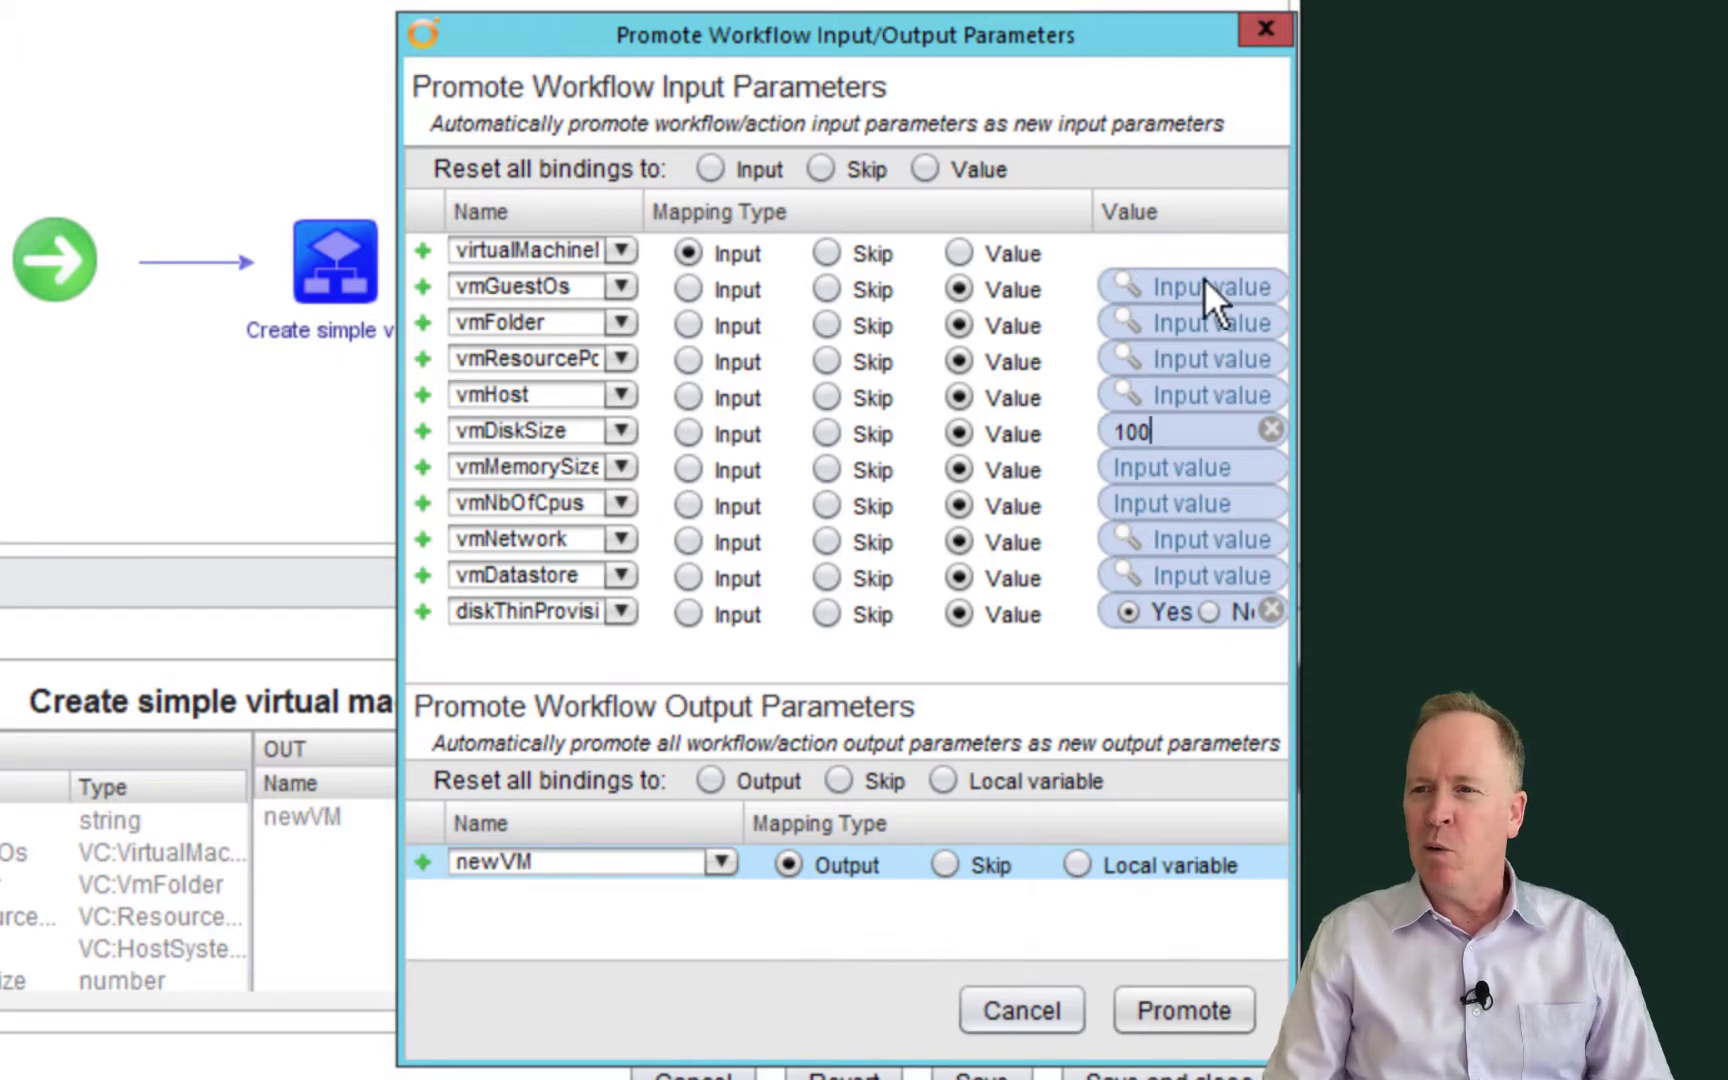
click(1205, 1020)
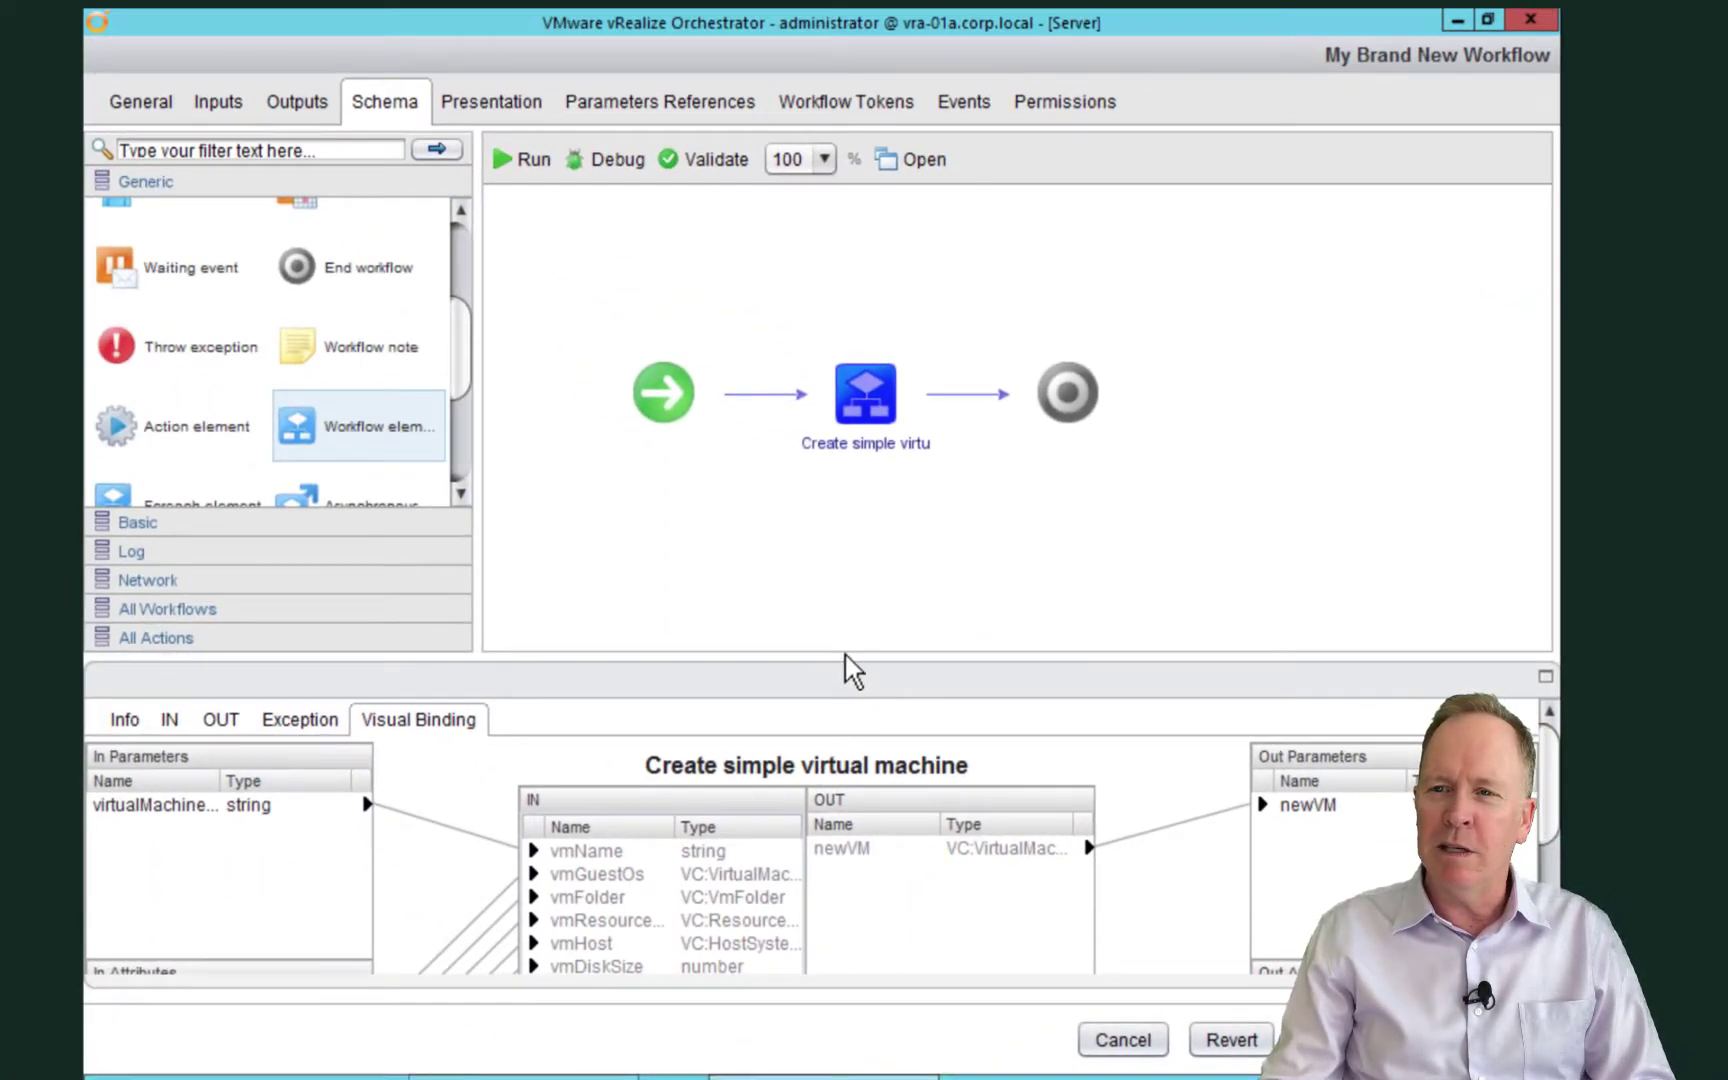
Enlarge the visual binding area to inspect the bindings, and show the workflow's attributes with the general details collapsed
drag(853, 670, 830, 490)
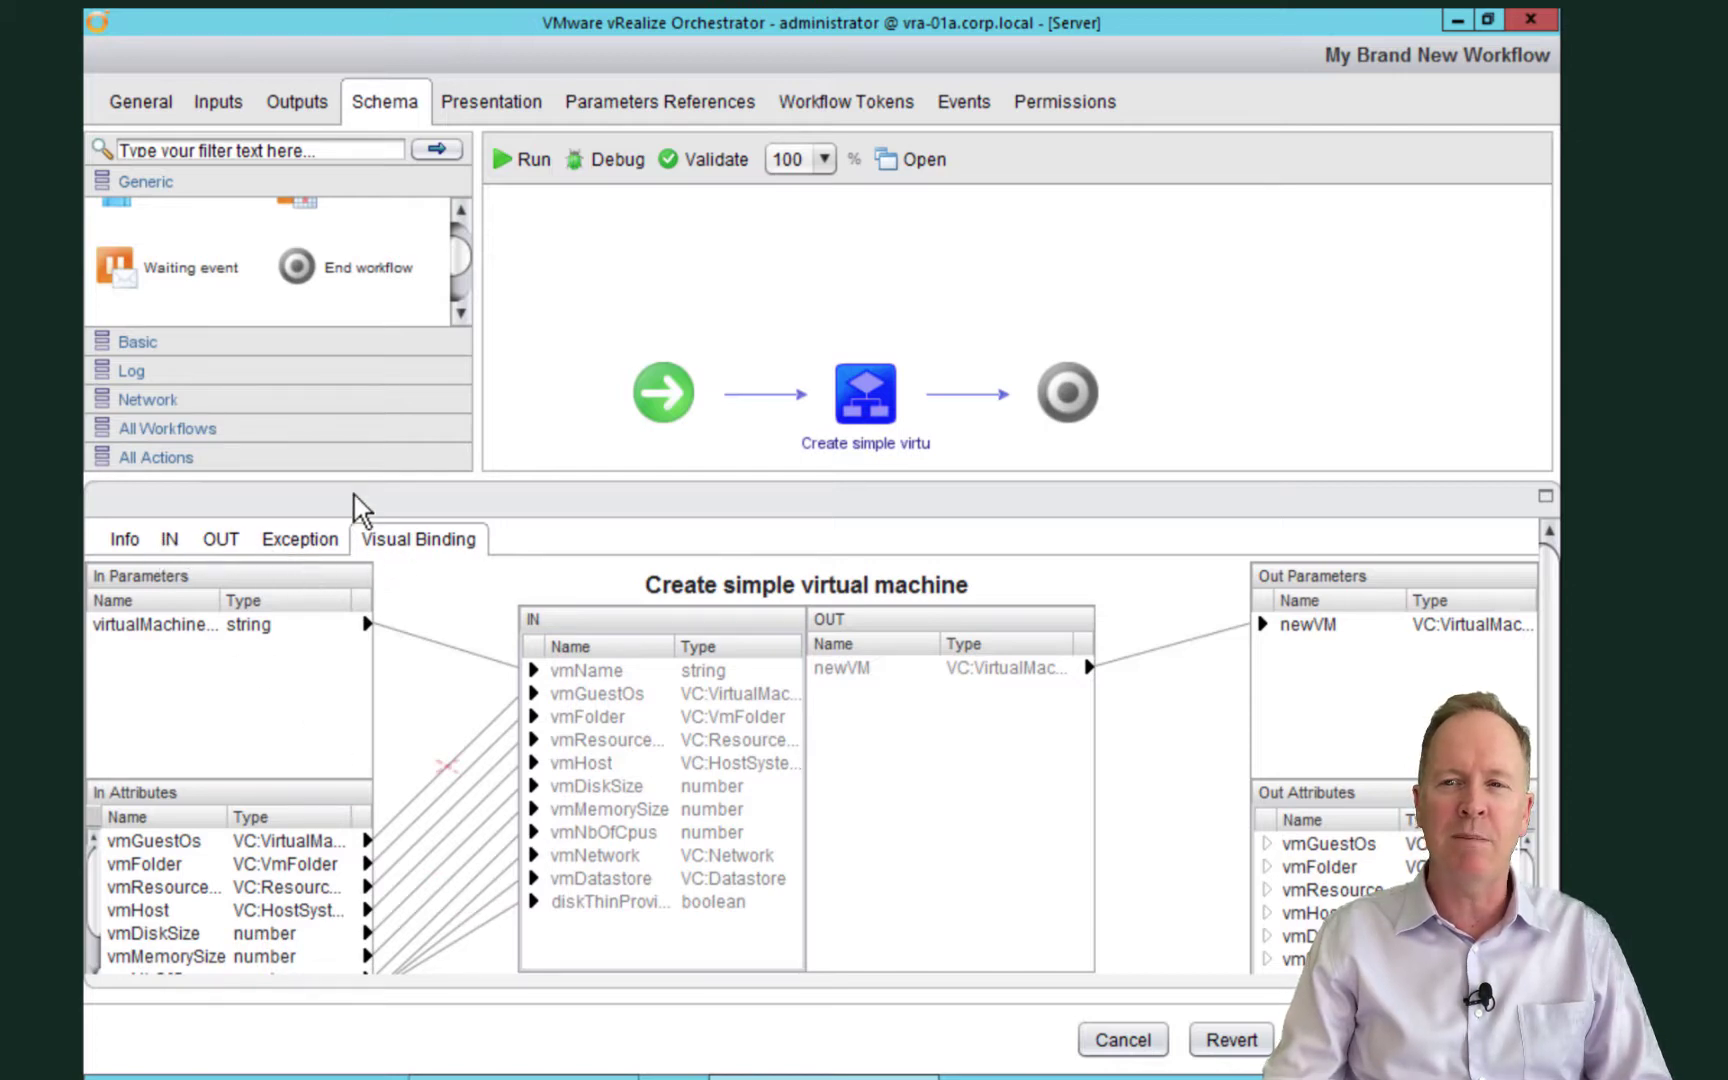
click(151, 103)
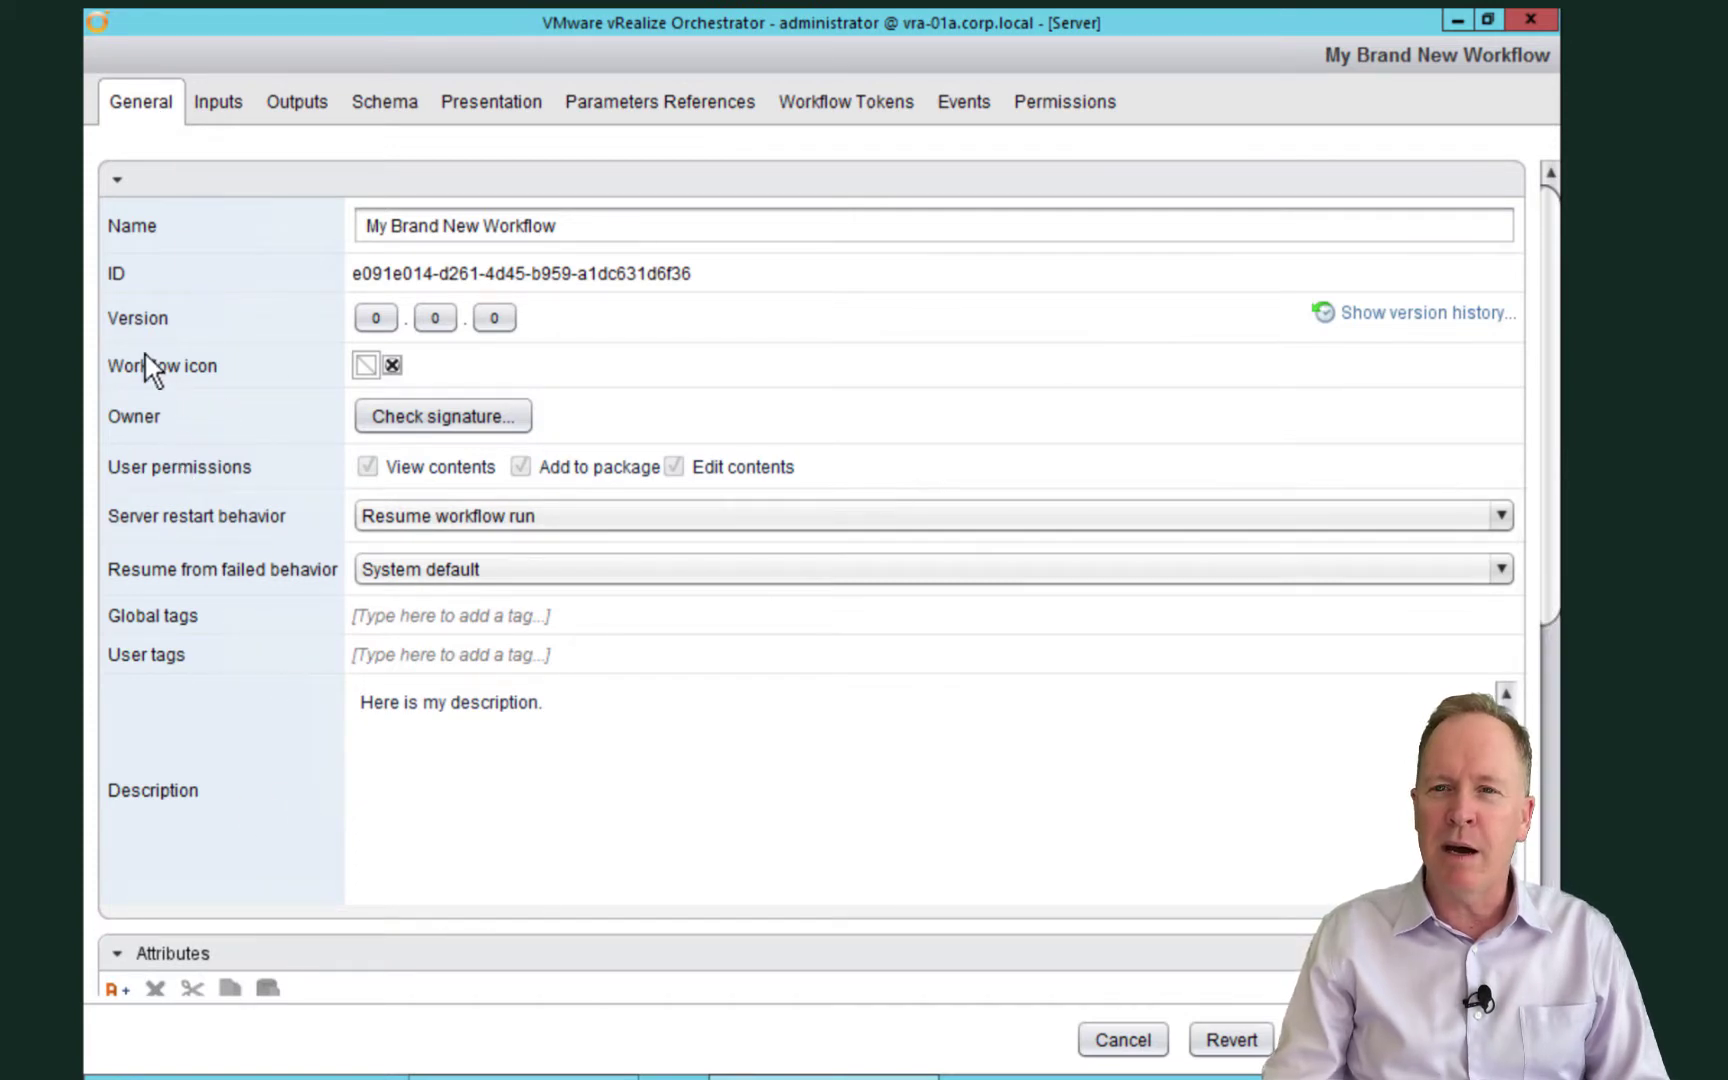
click(119, 182)
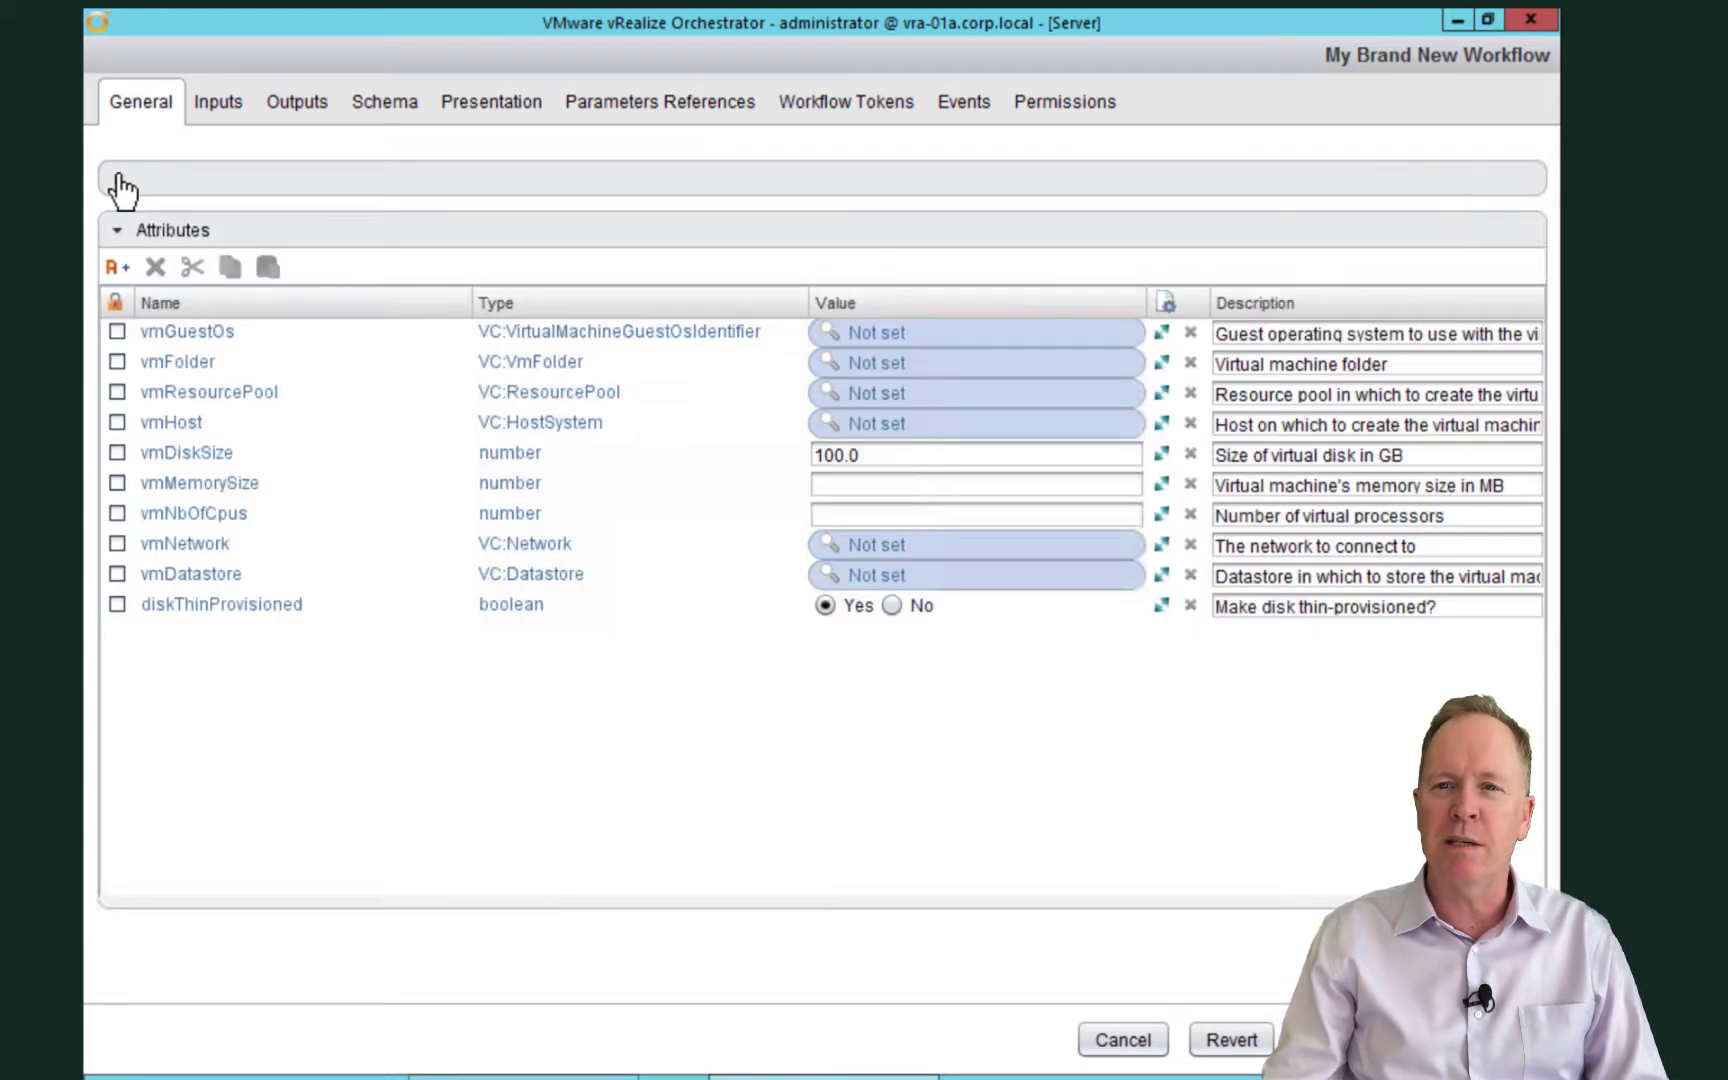